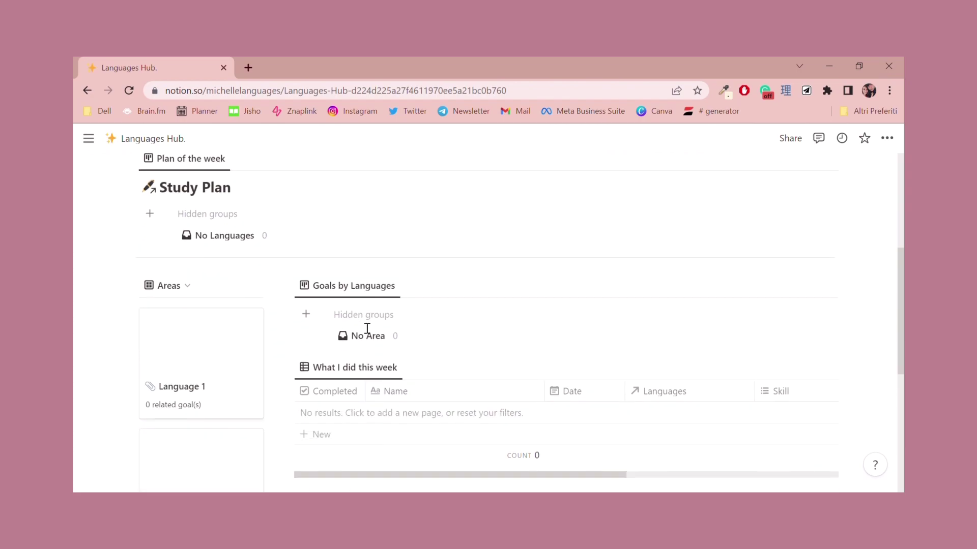
scroll(393, 273, "up", 2)
scroll(394, 275, "up", 2)
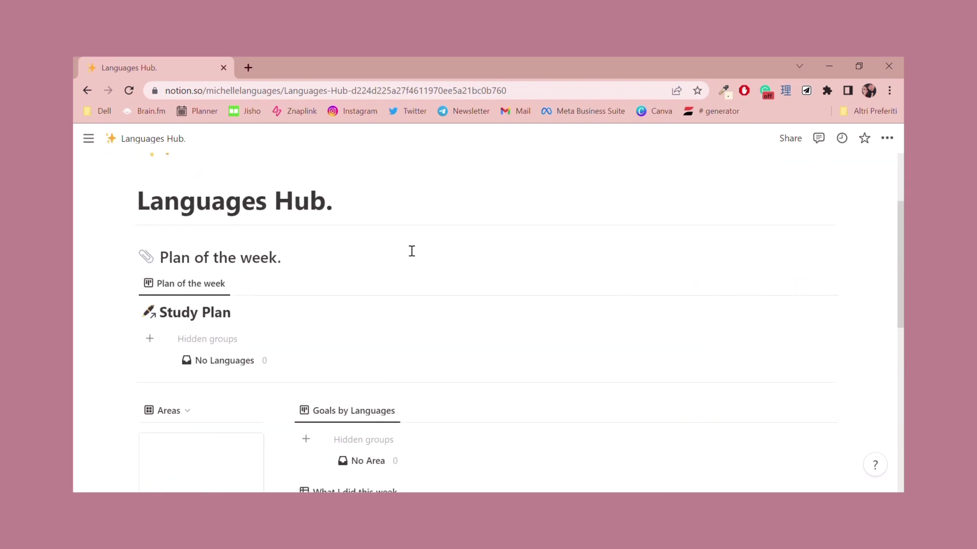
scroll(410, 251, "down", 5)
scroll(409, 257, "down", 1)
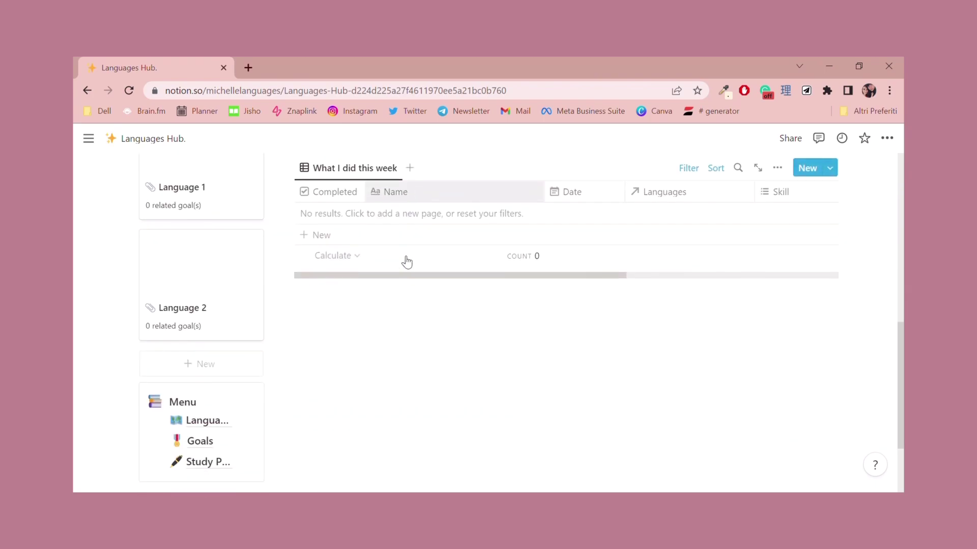
scroll(407, 262, "up", 9)
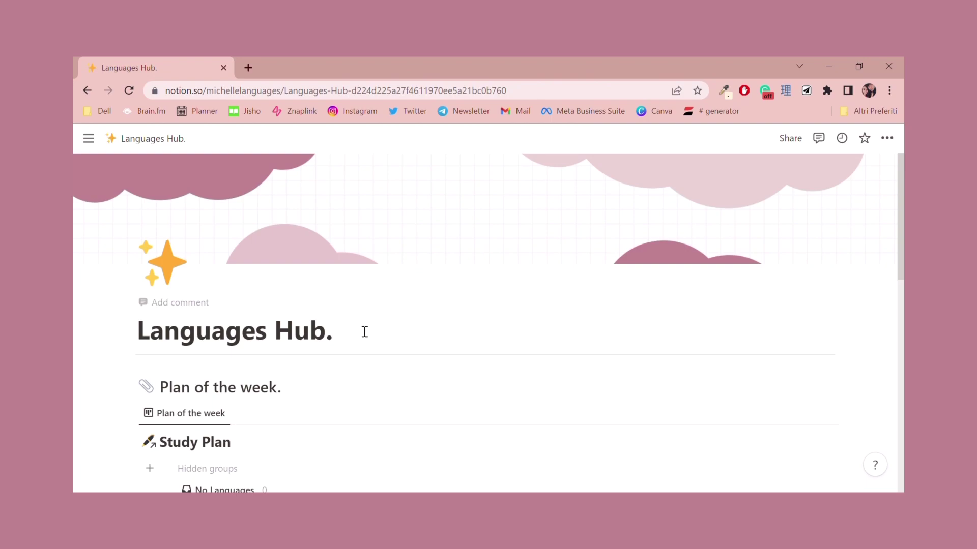
scroll(352, 336, "down", 3)
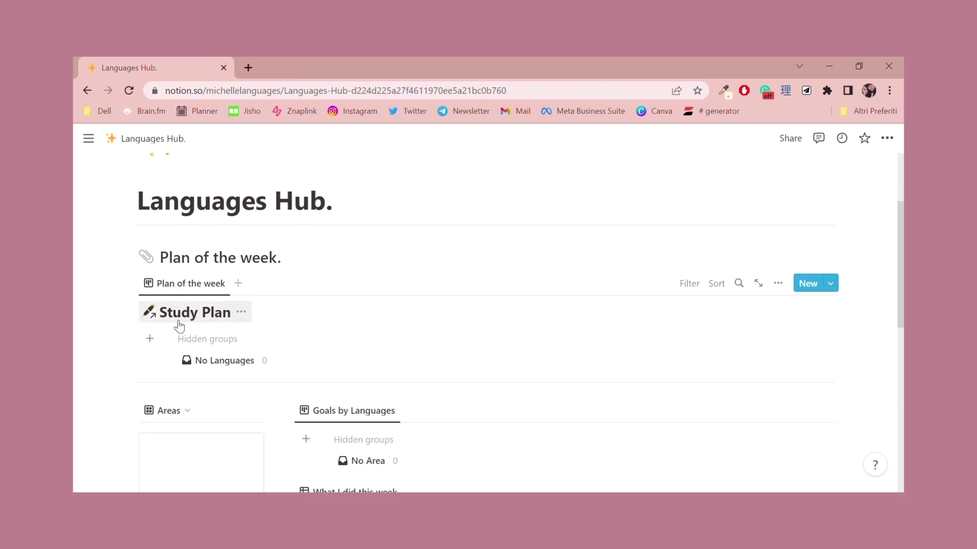
scroll(203, 304, "down", 3)
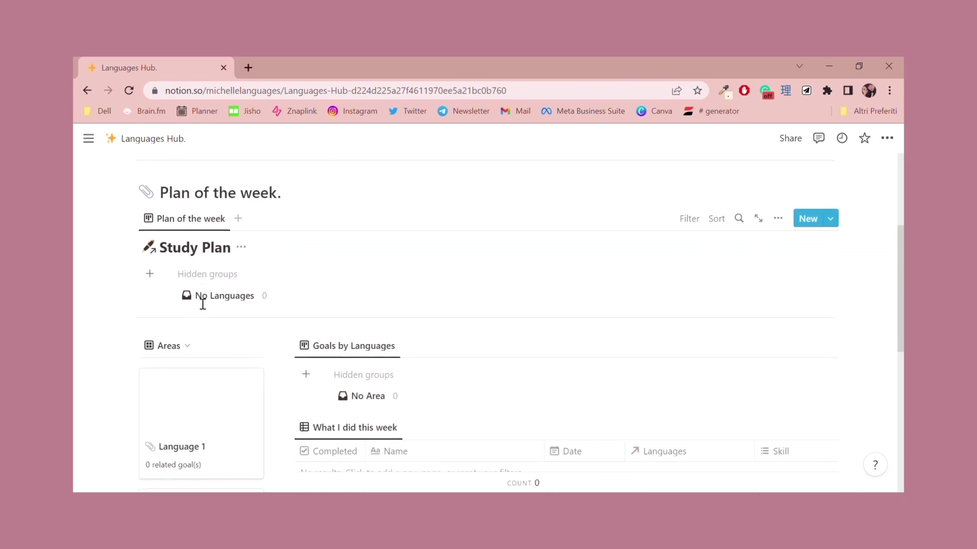
scroll(333, 300, "down", 1)
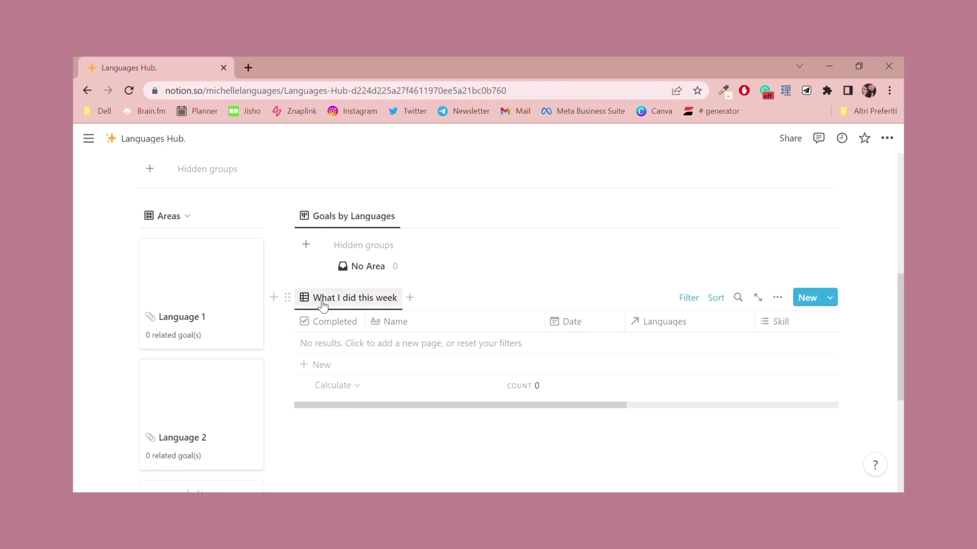
scroll(377, 305, "up", 3)
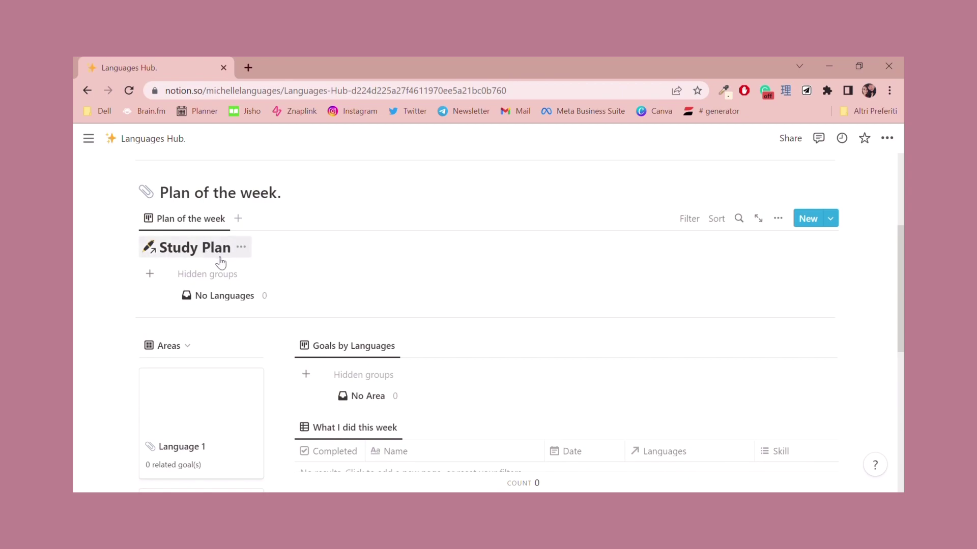
scroll(221, 263, "down", 3)
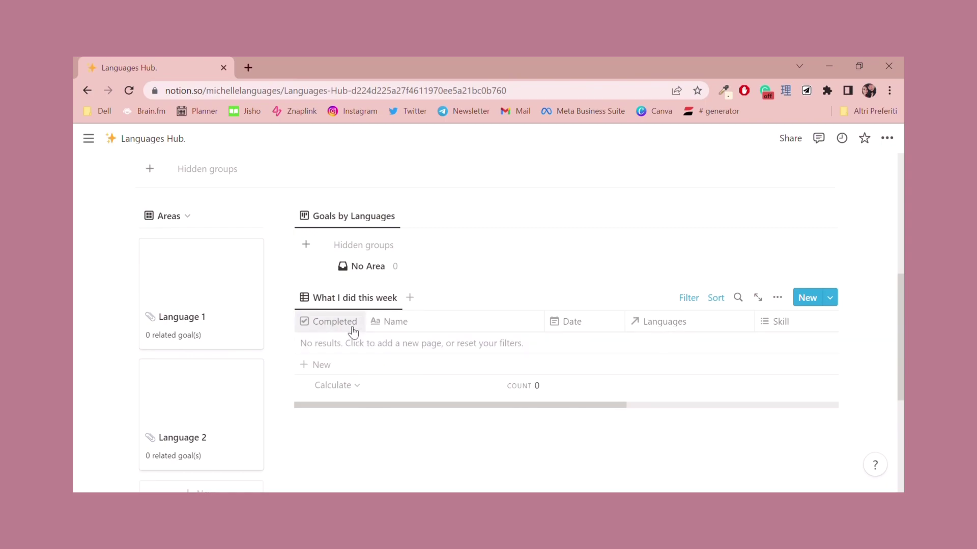
scroll(325, 300, "up", 1)
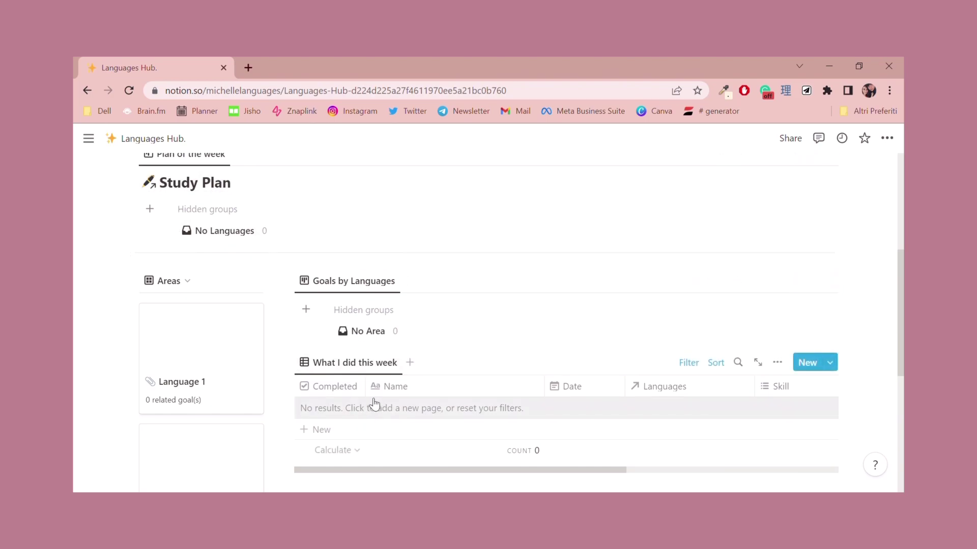
scroll(376, 407, "down", 1)
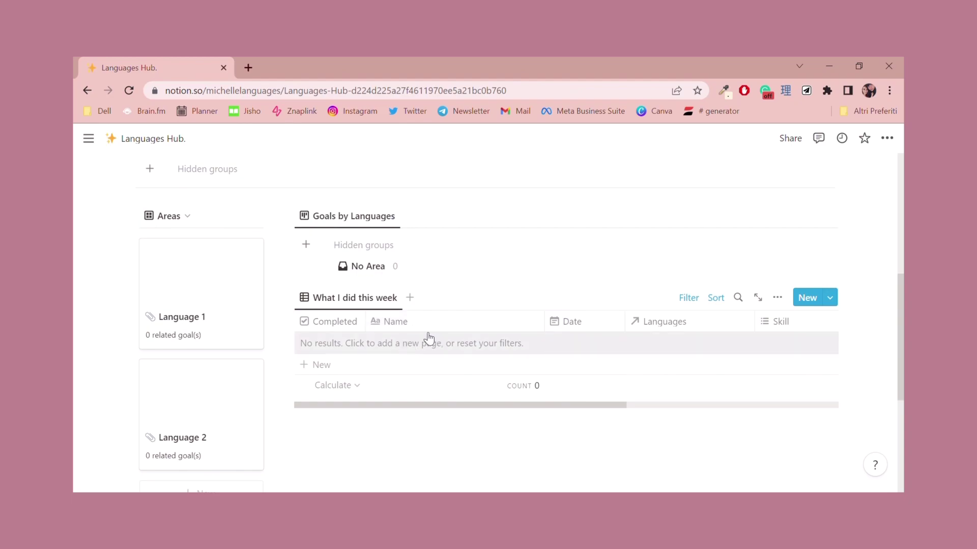
left_click_drag(421, 412, 503, 417)
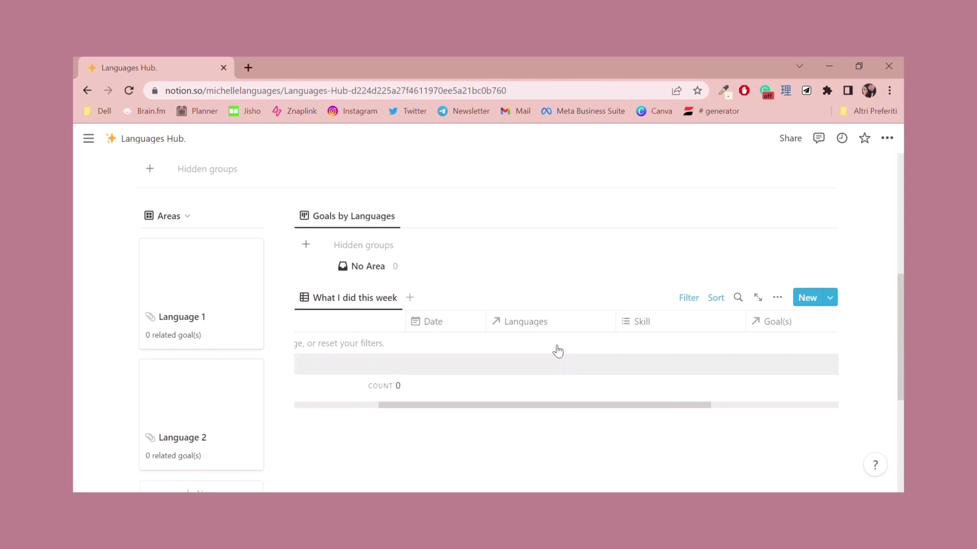
left_click_drag(556, 407, 591, 416)
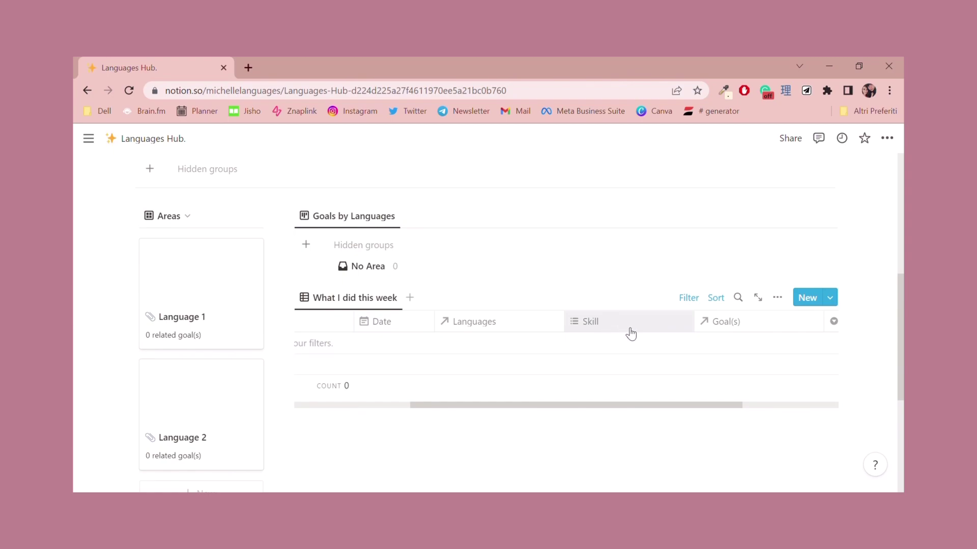
left_click_drag(631, 410, 704, 410)
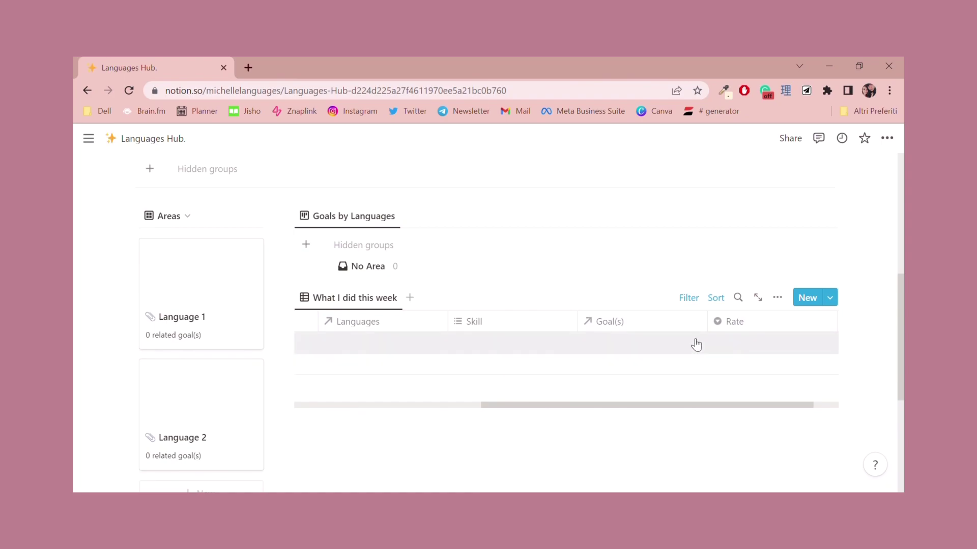
left_click_drag(750, 406, 800, 419)
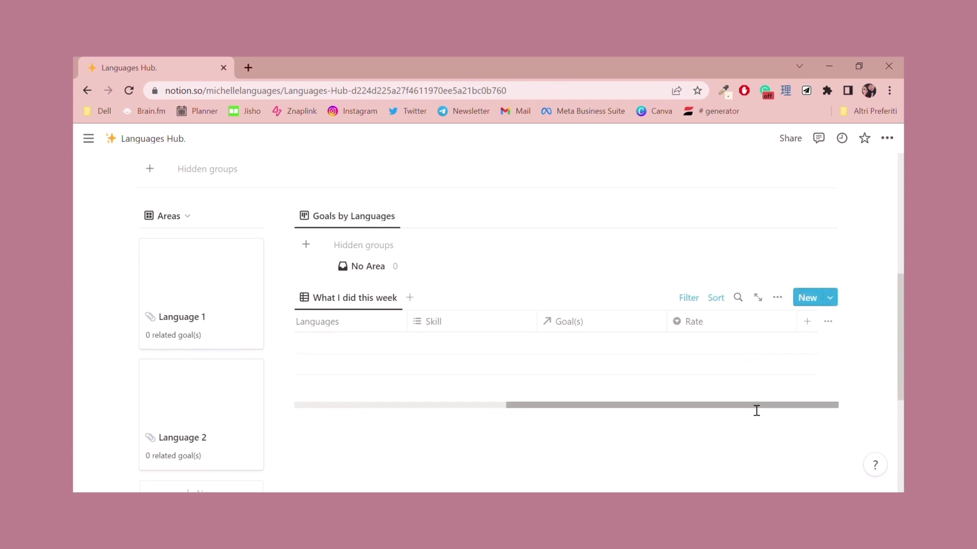
left_click_drag(756, 410, 513, 453)
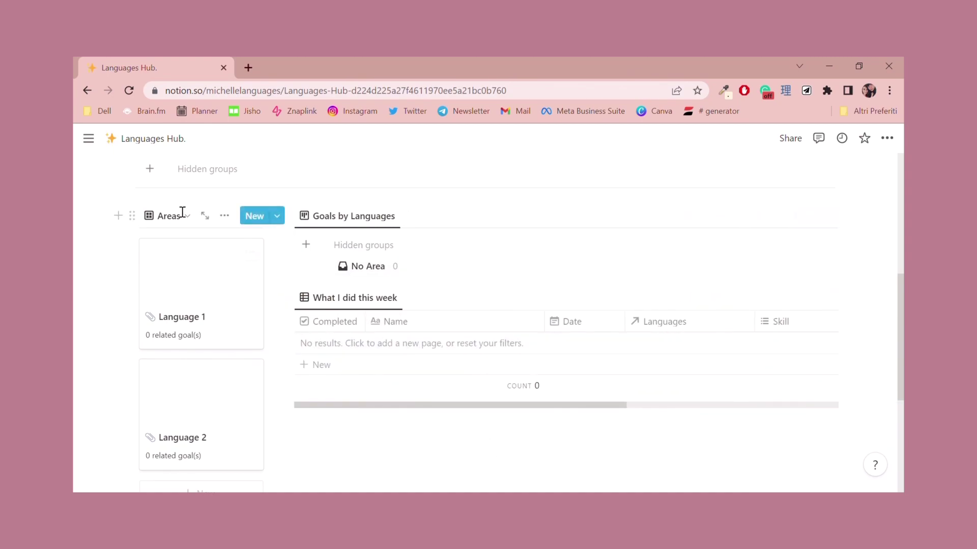
Scroll to the Areas gallery and open the Language 1 card as a peek page.
scroll(207, 220, "down", 2)
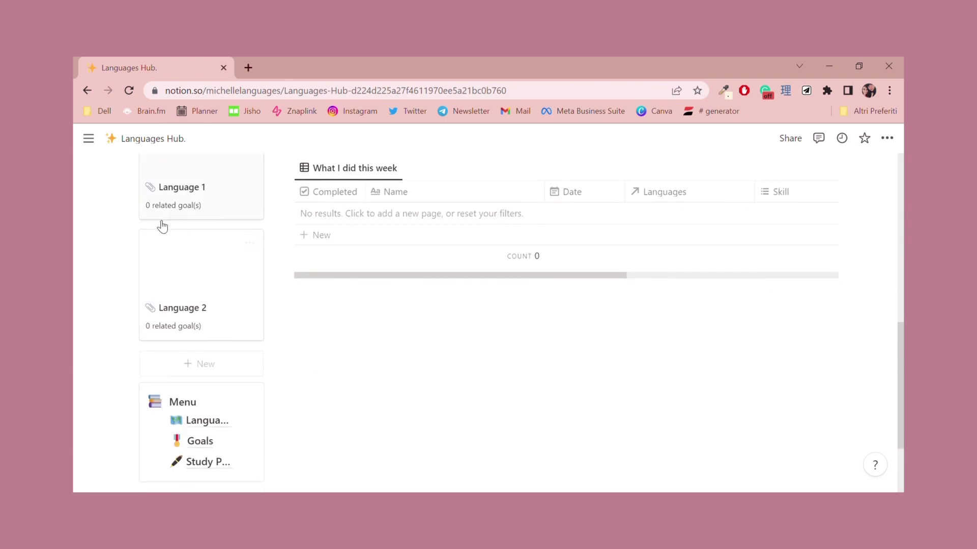
scroll(159, 223, "up", 1)
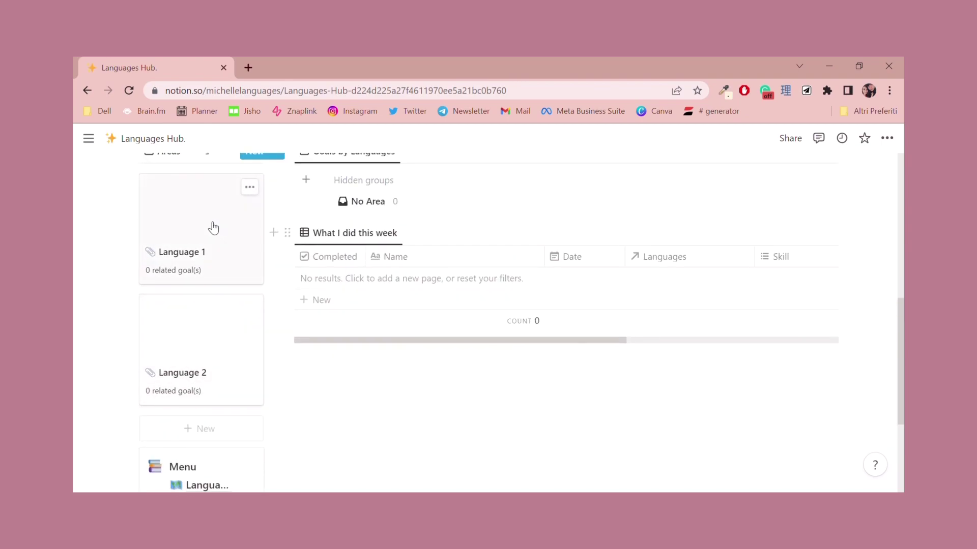
scroll(213, 228, "down", 3)
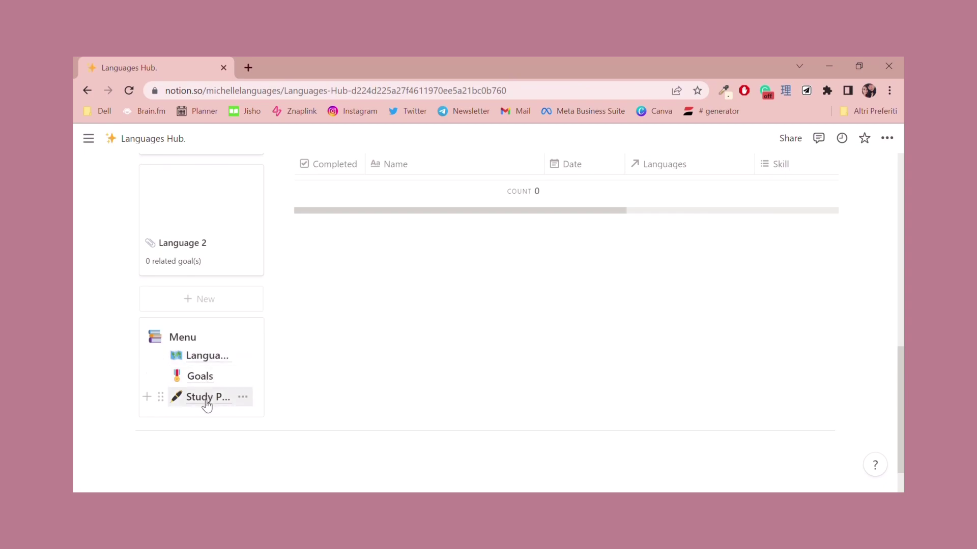
scroll(207, 404, "up", 3)
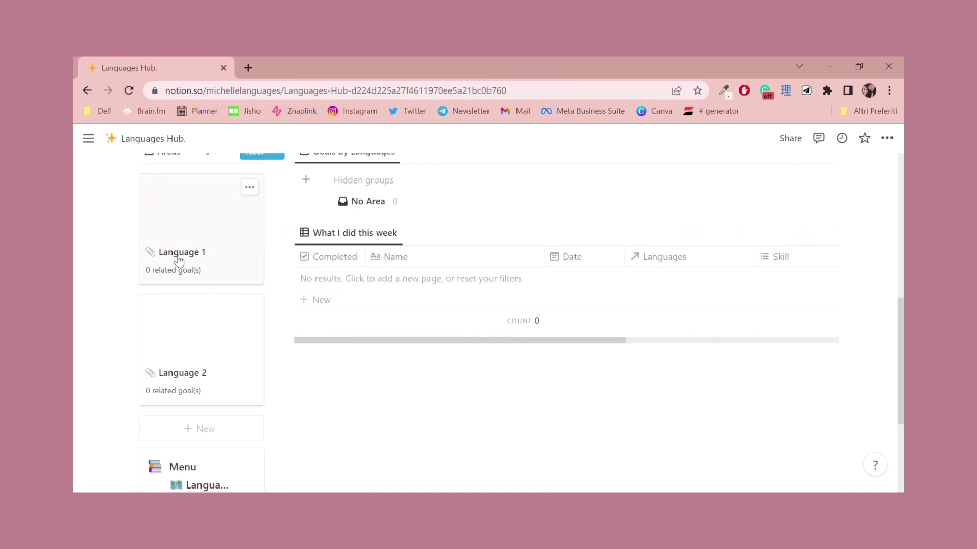
scroll(178, 260, "up", 2)
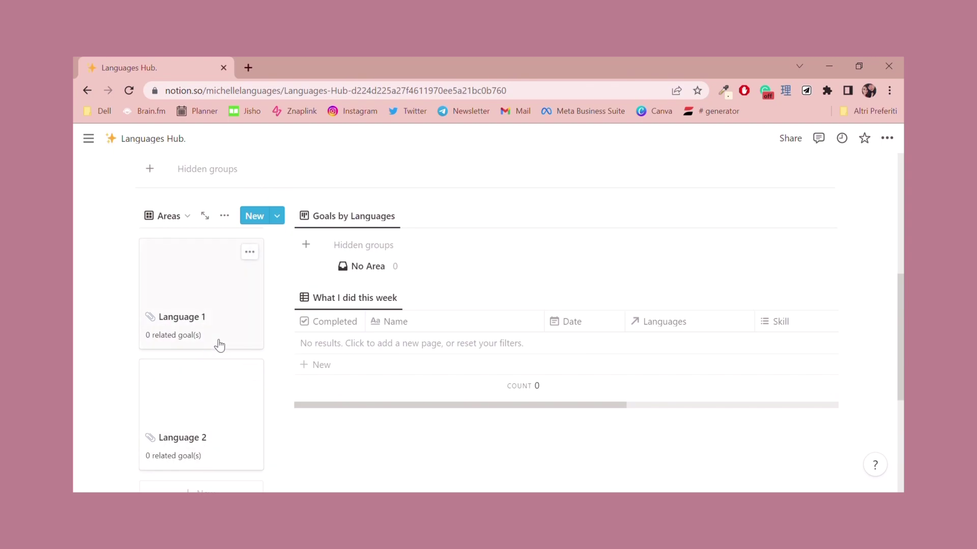
scroll(219, 345, "down", 2)
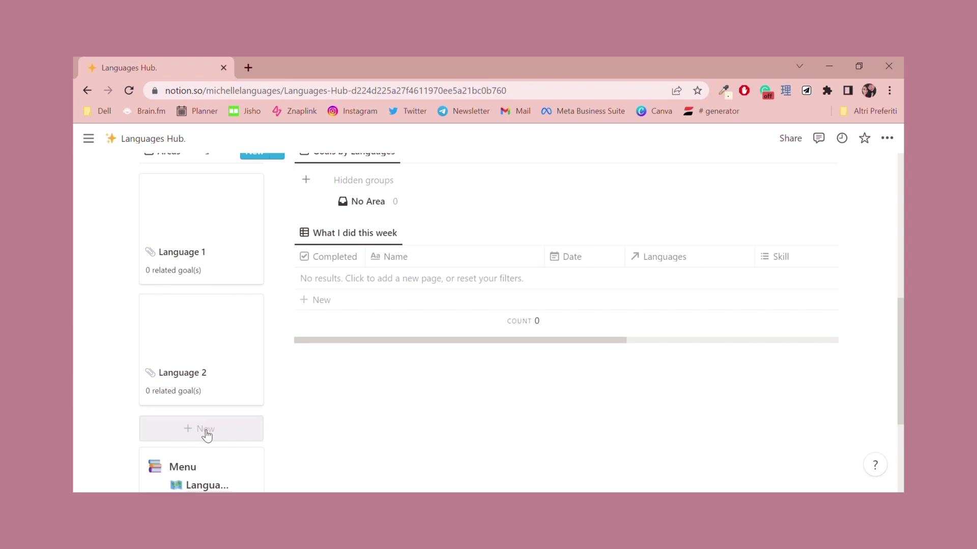
left_click(191, 260)
Give the Language 1 page the Japan flag icon and rename it Japanese.
scroll(342, 271, "down", 5)
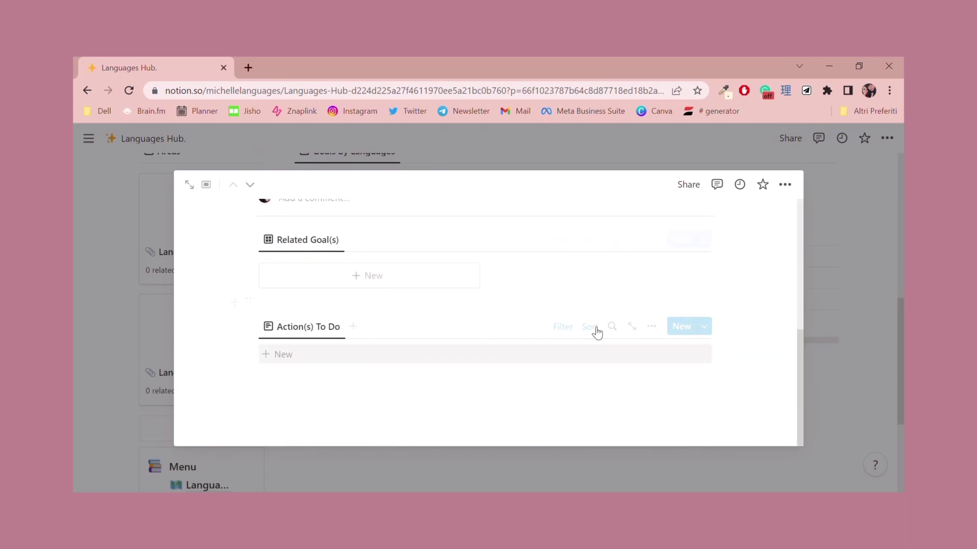
scroll(389, 336, "up", 5)
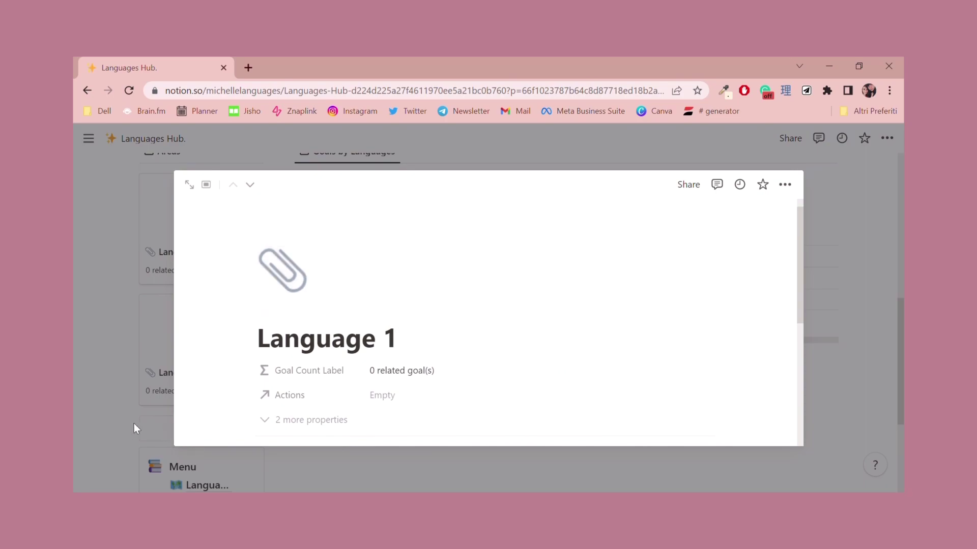
left_click(276, 277)
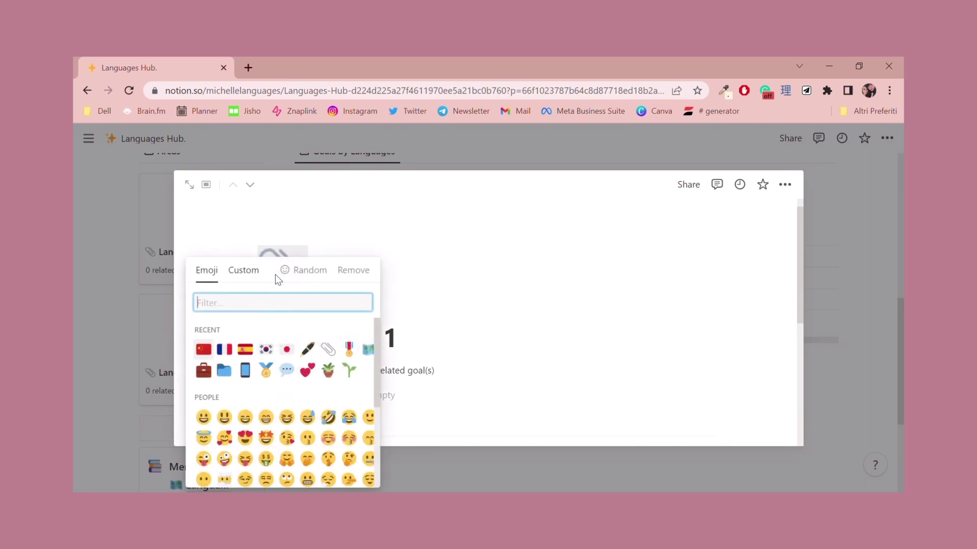
left_click(287, 349)
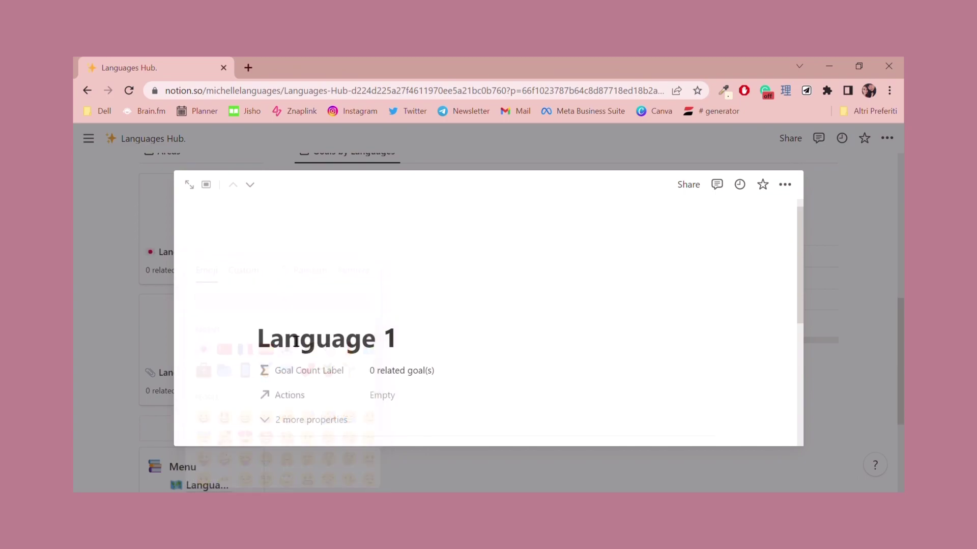
triple_click(336, 340)
type("Japanese")
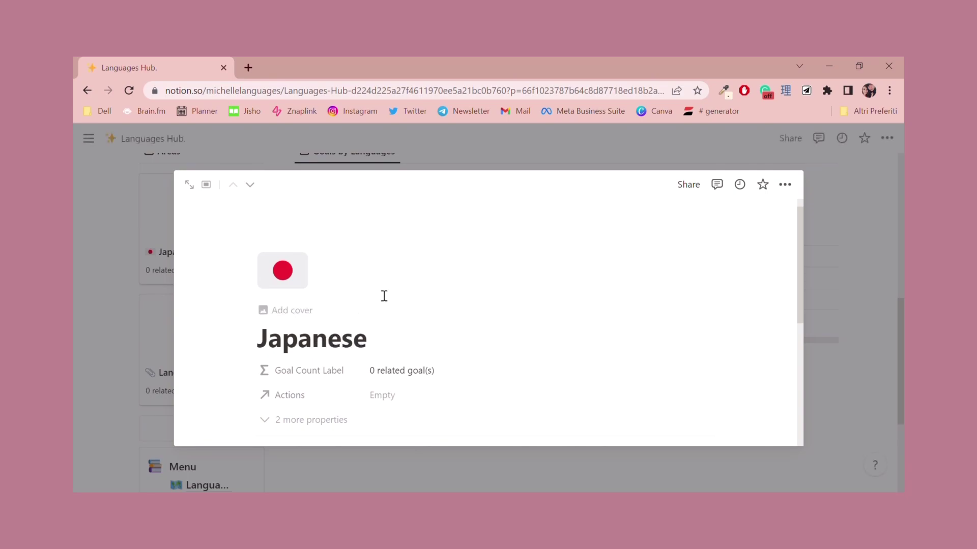
Review the empty Related Goal(s) and Action(s) To Do sections, then return to the top.
scroll(384, 296, "down", 3)
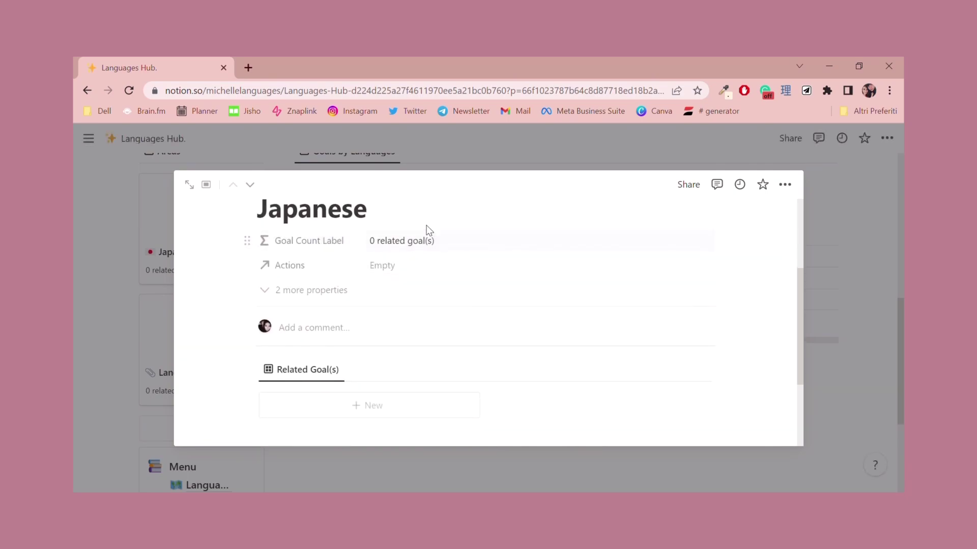
mouse_move(369, 407)
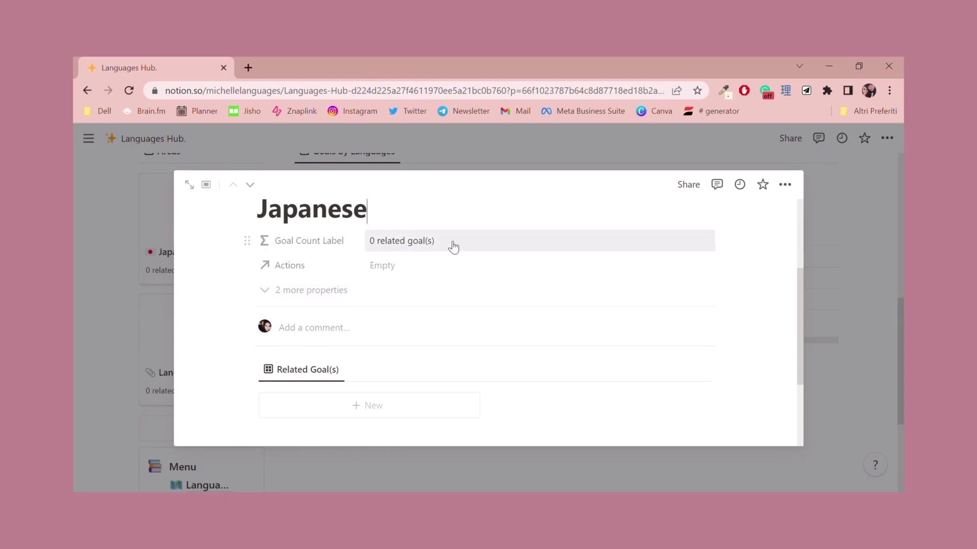
scroll(427, 267, "down", 3)
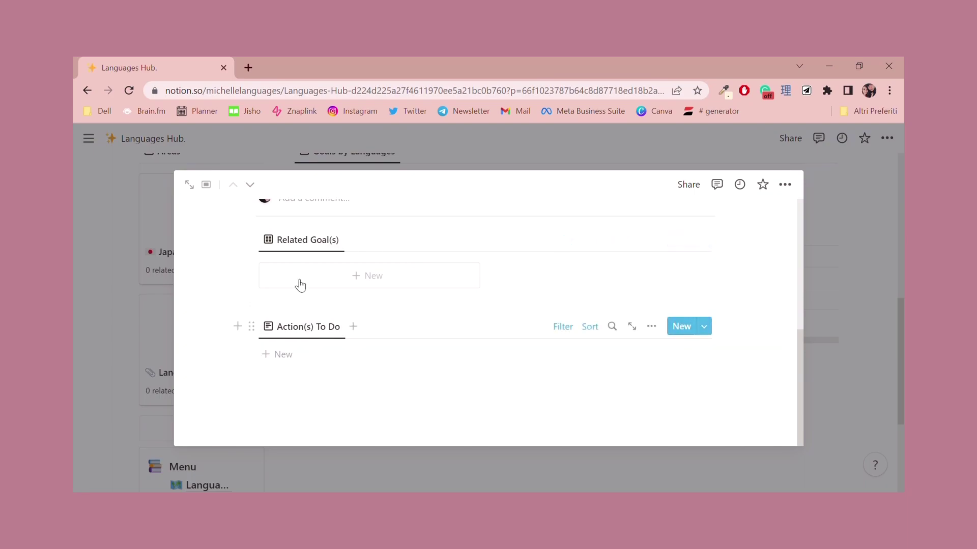
scroll(278, 252, "up", 4)
scroll(290, 248, "down", 4)
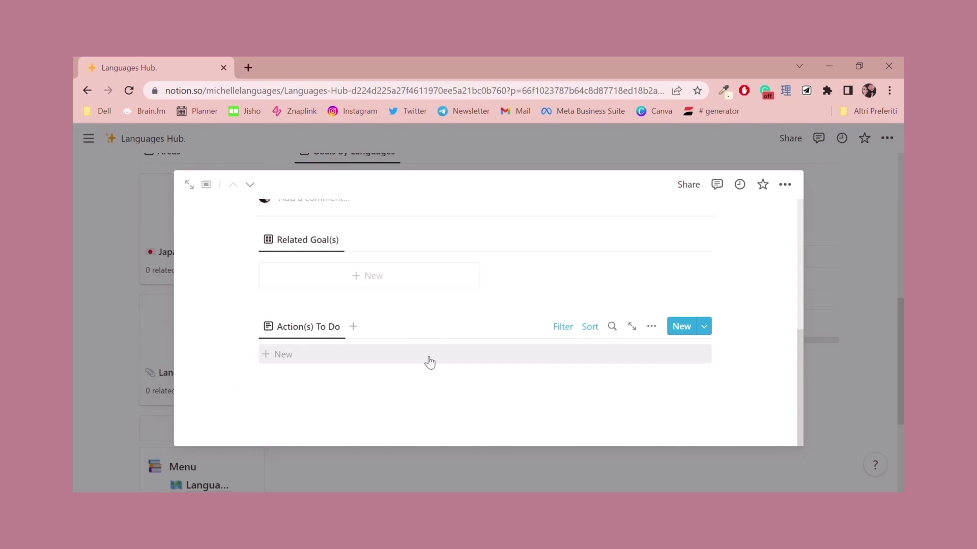
scroll(430, 362, "up", 5)
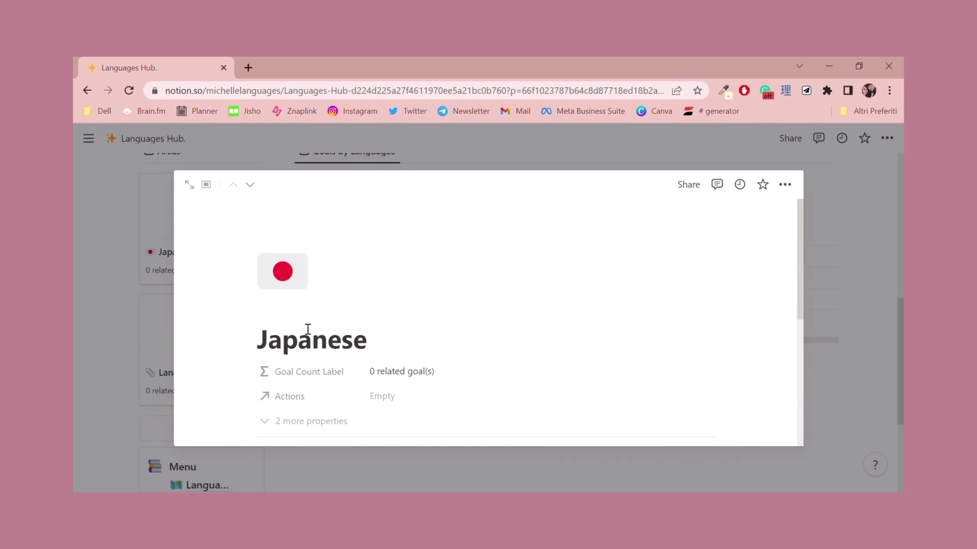
Search Unsplash for 'tok', set a neon Tokyo street cover, and close the Japanese page.
left_click(613, 264)
left_click(612, 262)
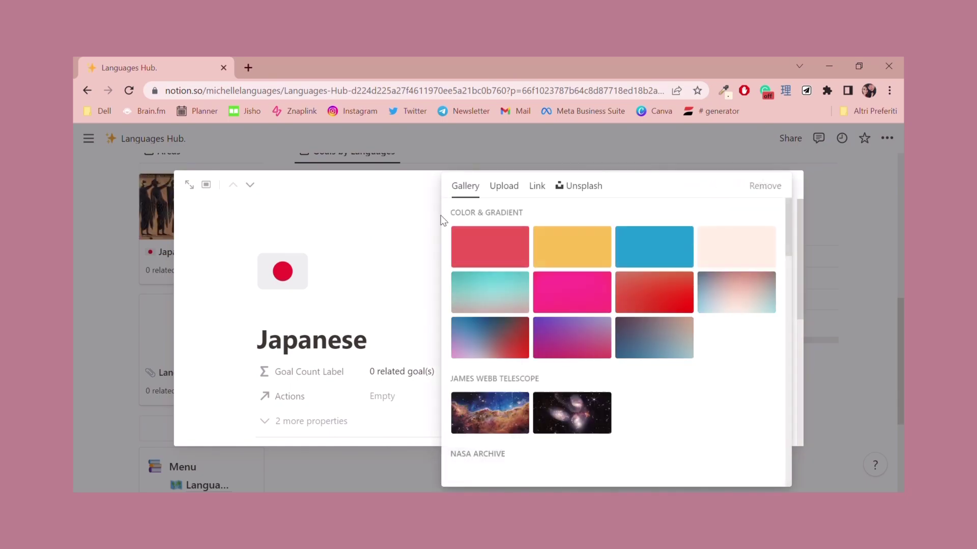
left_click(578, 187)
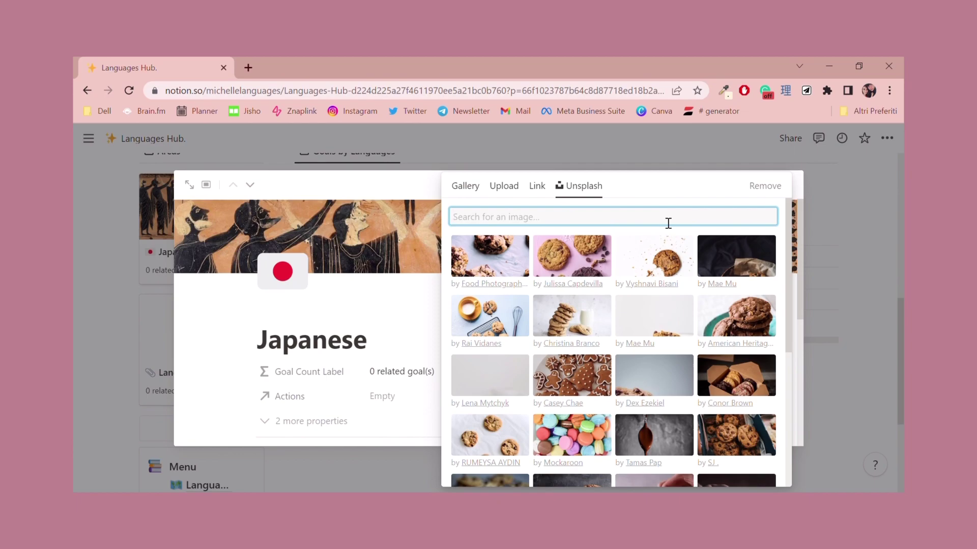
type("tokyo")
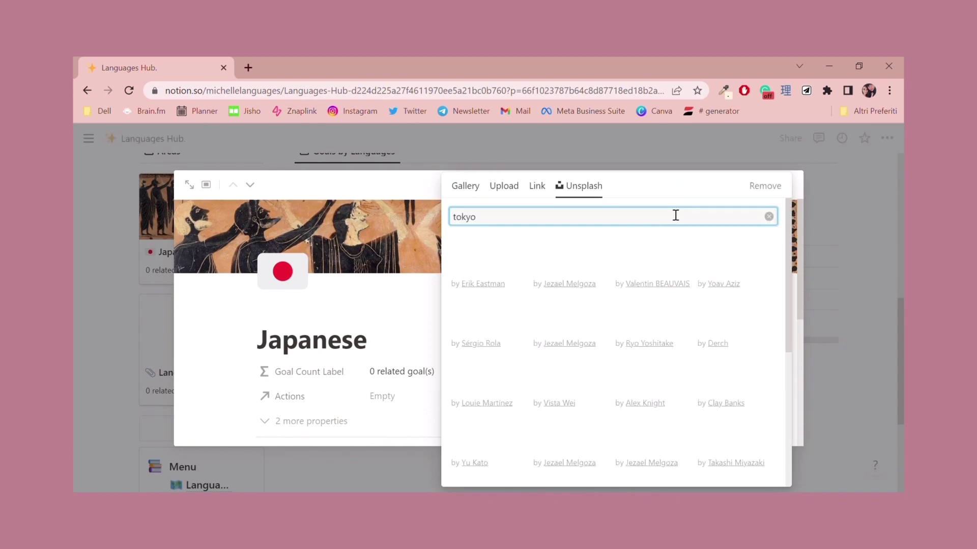
scroll(700, 328, "down", 5)
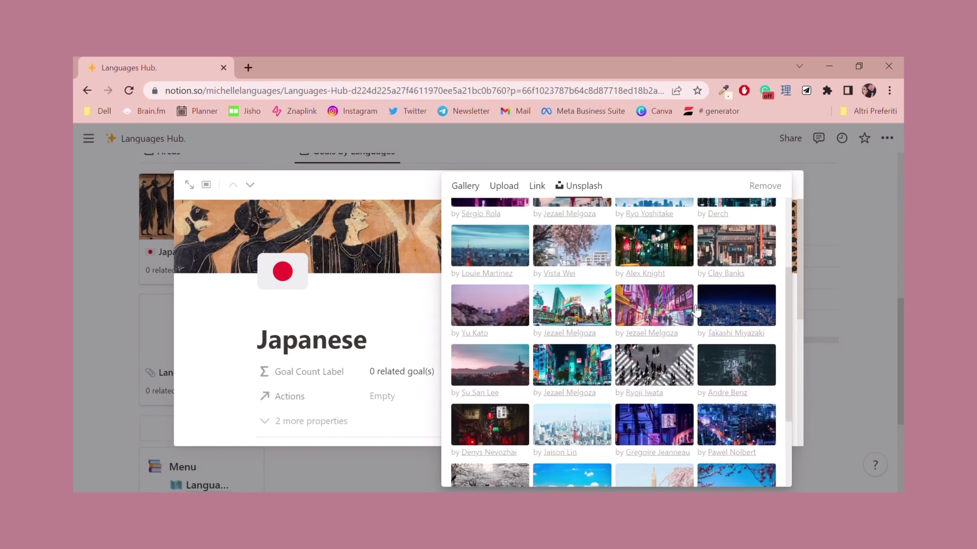
left_click(413, 294)
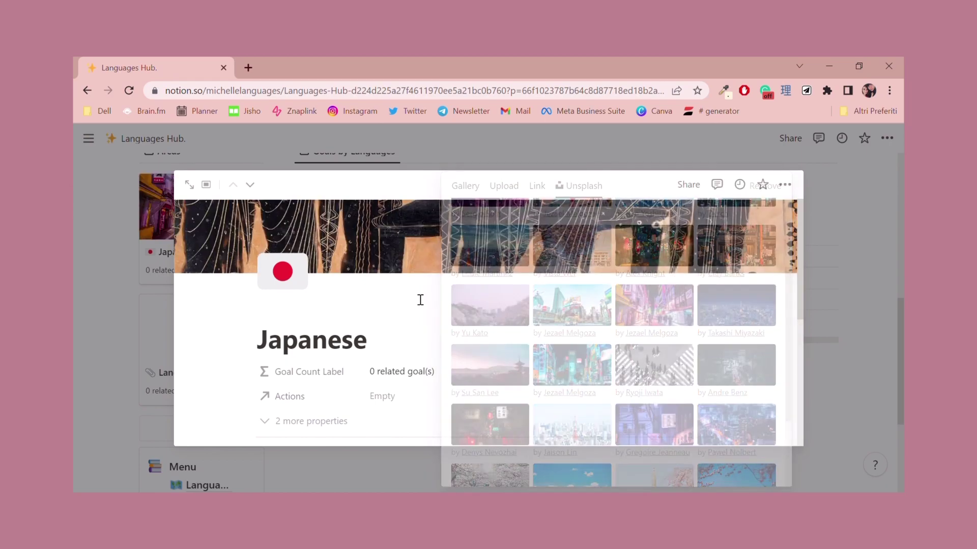
scroll(418, 298, "down", 3)
scroll(421, 300, "up", 3)
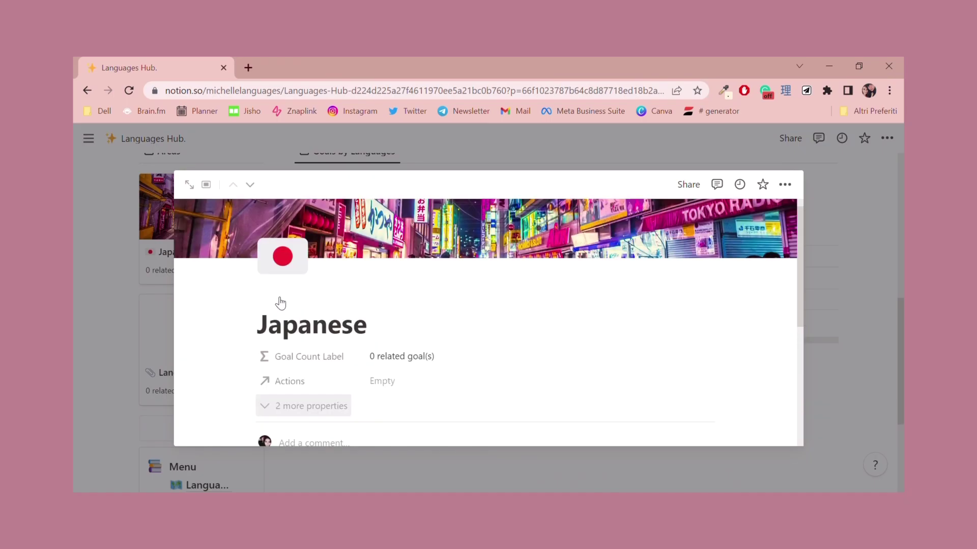
left_click(124, 292)
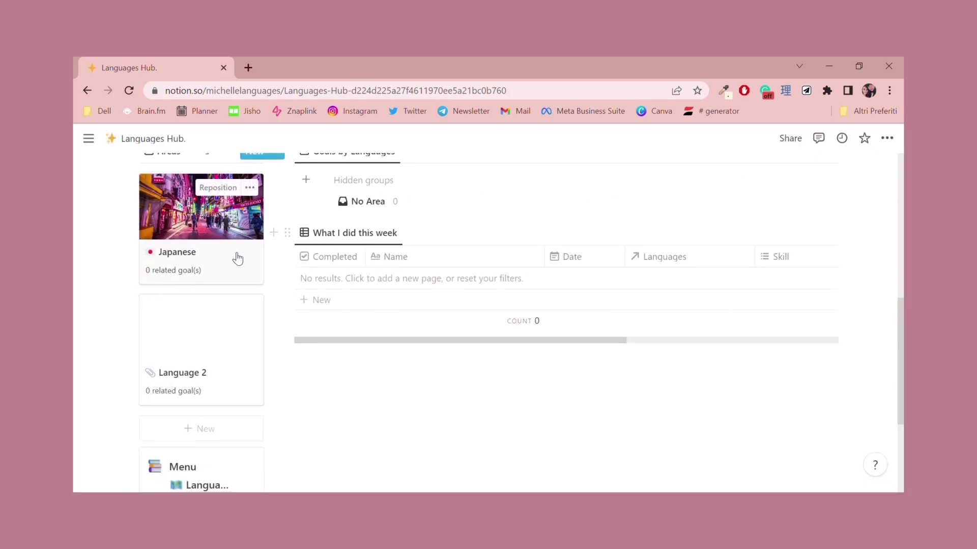
Shift the Japanese card's Tokyo cover photo slightly within its frame and save the position.
scroll(358, 218, "up", 6)
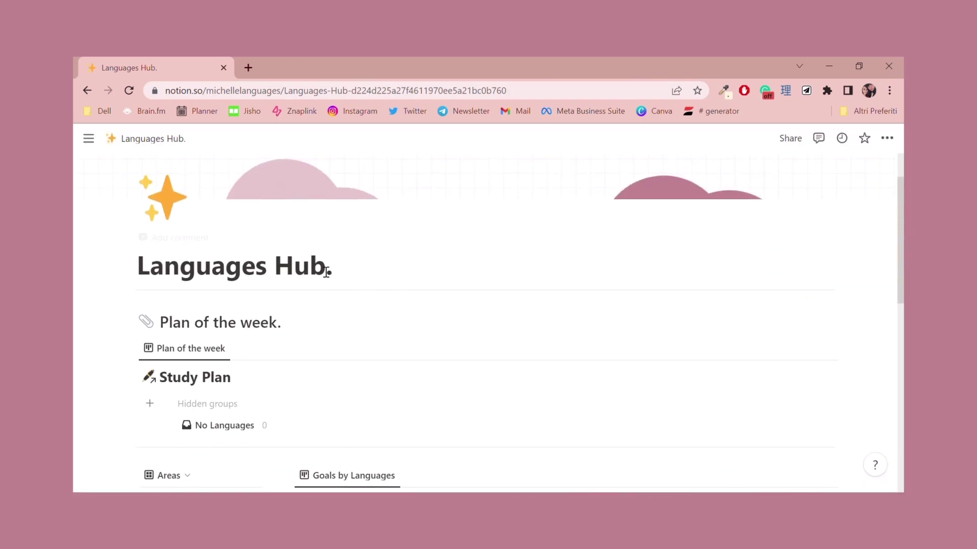
scroll(326, 272, "down", 4)
left_click(224, 318)
left_click_drag(202, 338, 201, 343)
left_click(199, 317)
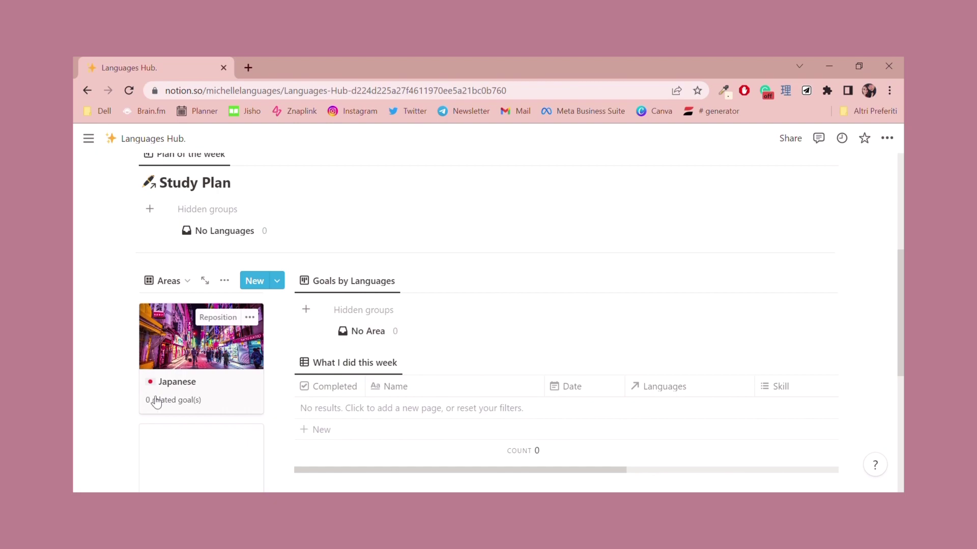
scroll(184, 351, "down", 1)
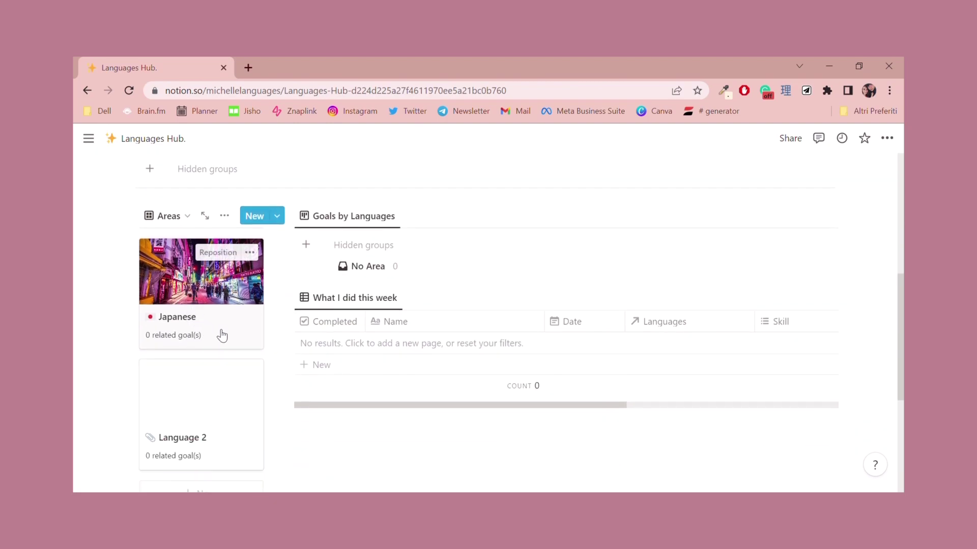
scroll(234, 389, "down", 1)
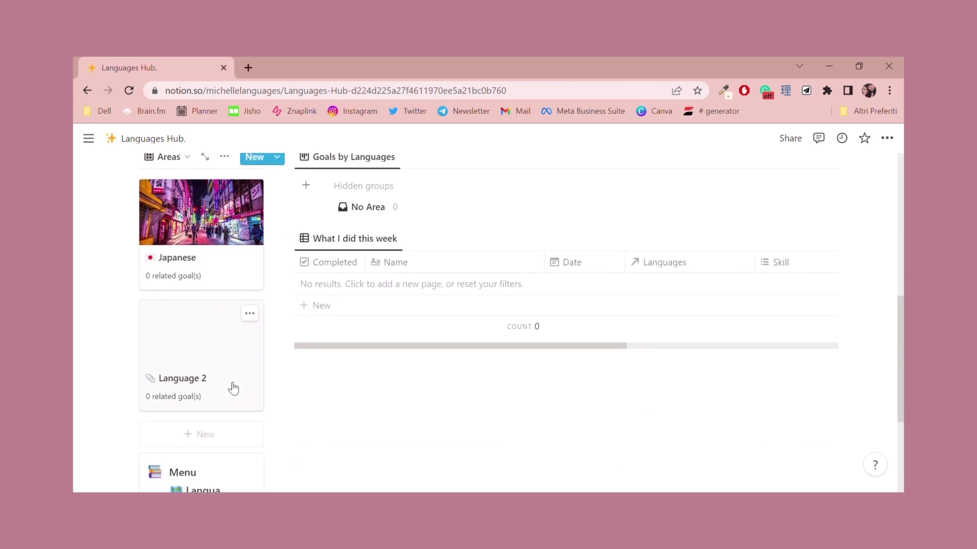
Give the Language 2 page the Korean flag icon and retitle it Korean.
left_click(208, 337)
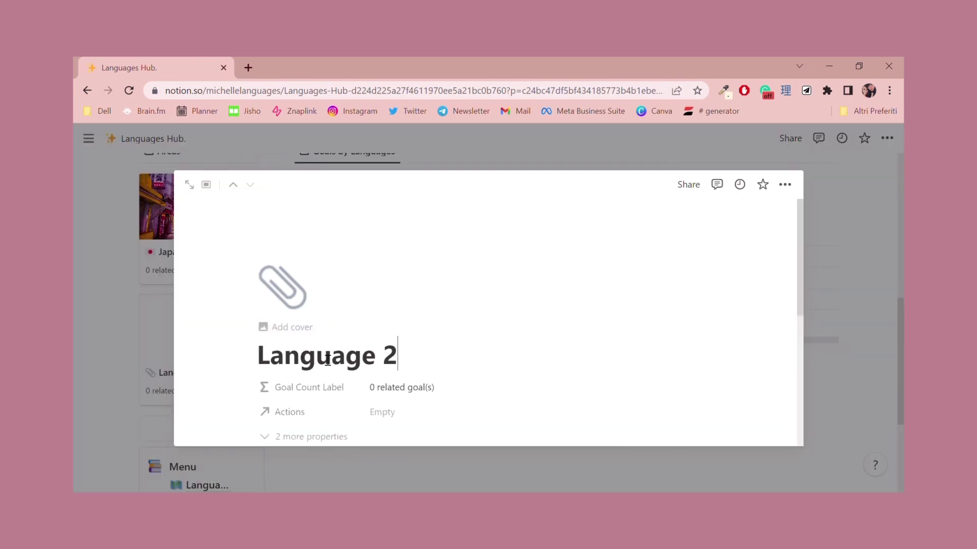
left_click(297, 317)
left_click(203, 349)
triple_click(396, 359)
type("Korean")
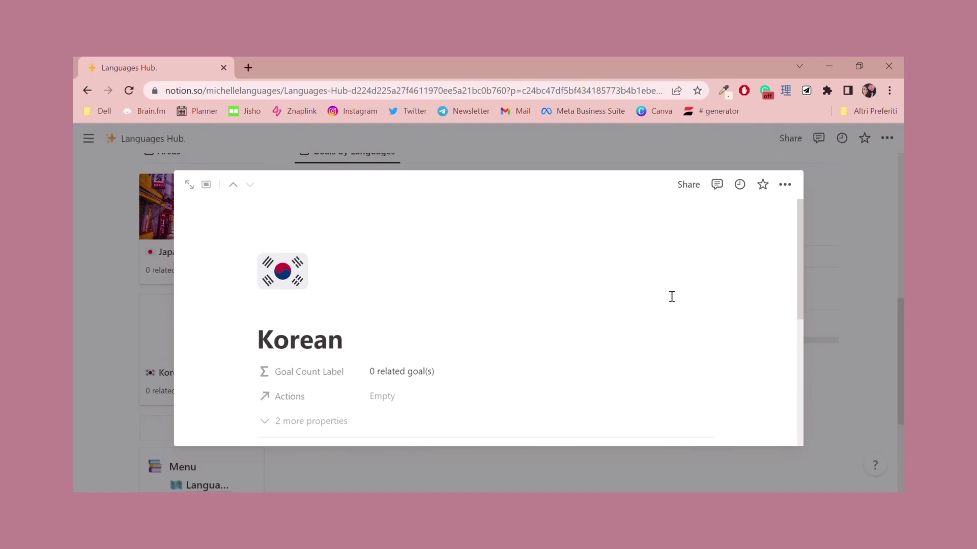
Set a Seoul cherry-blossom Unsplash photo as the Korean cover and return to the hub.
left_click(647, 297)
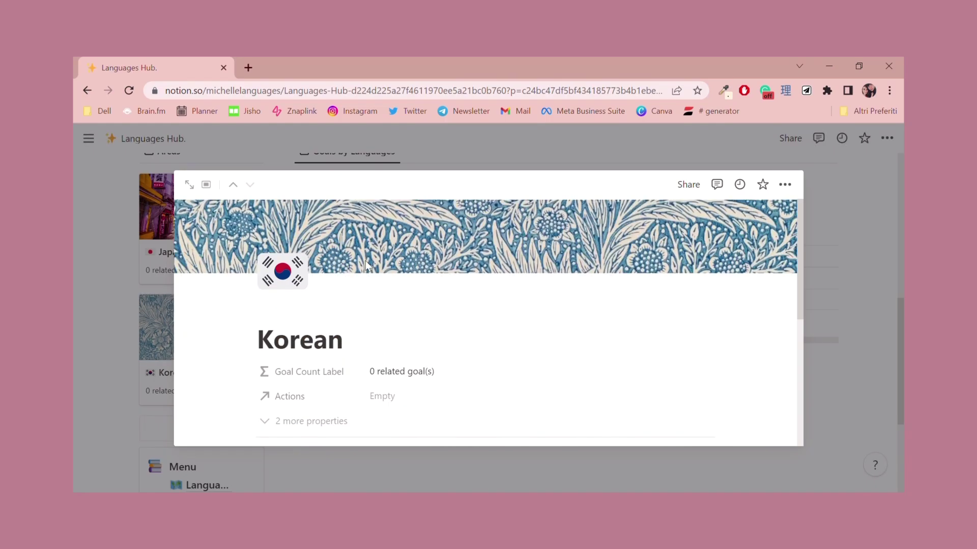
left_click(615, 259)
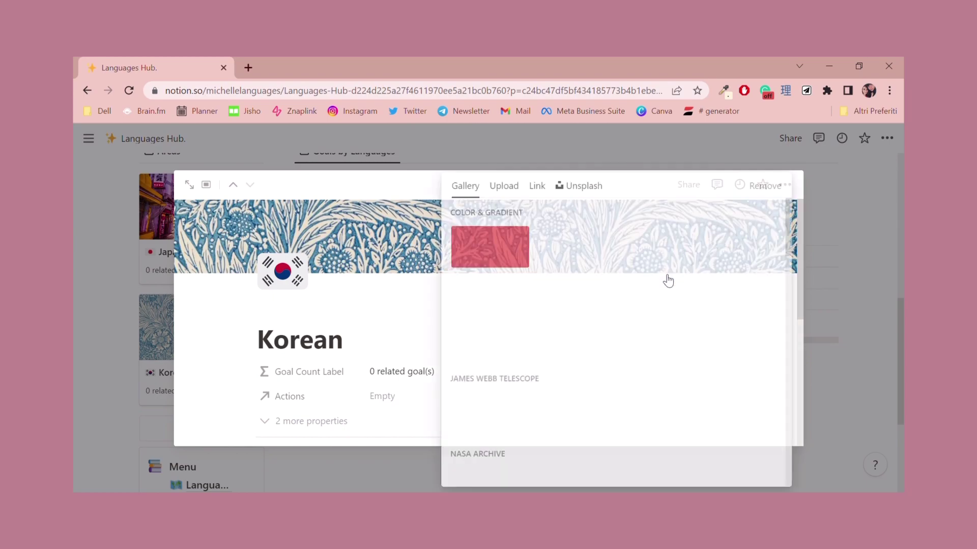
left_click(580, 187)
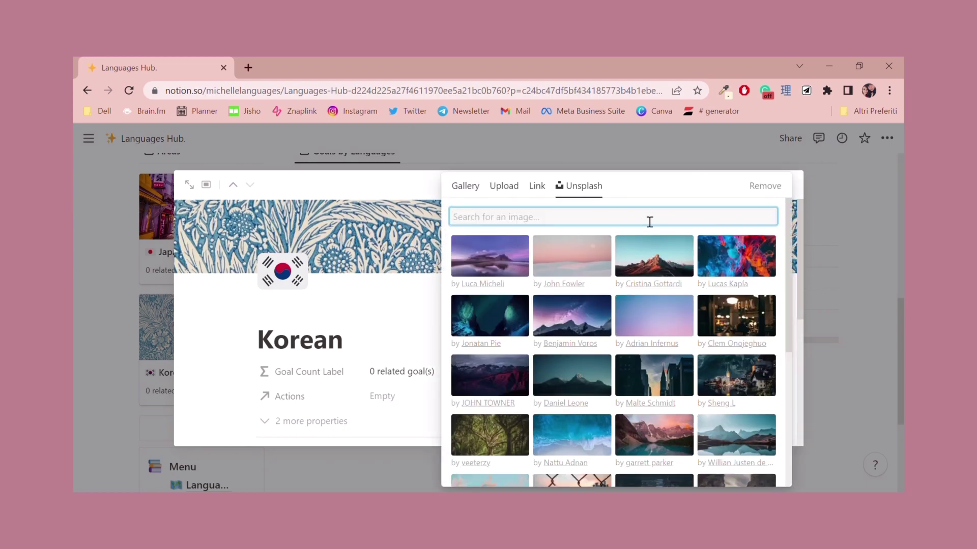
type("seoul")
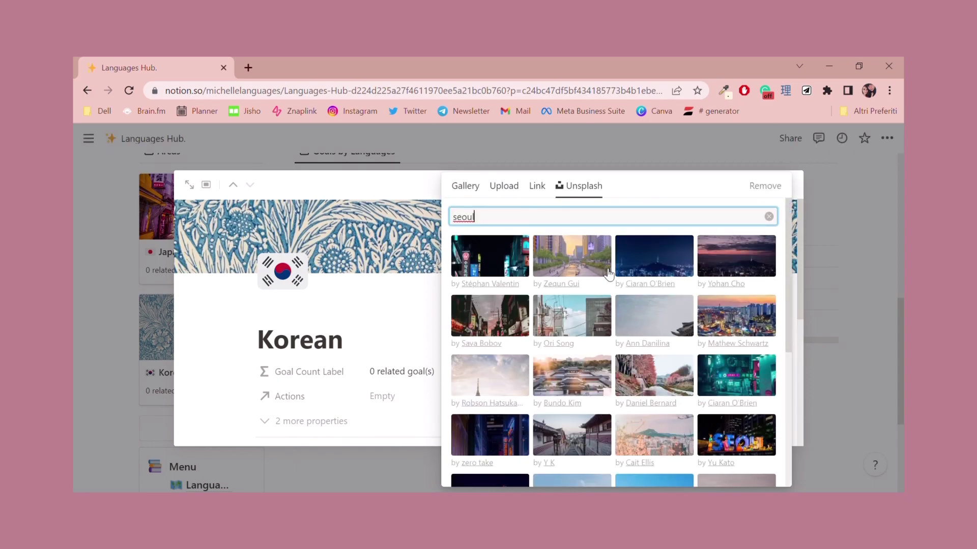
scroll(758, 311, "down", 3)
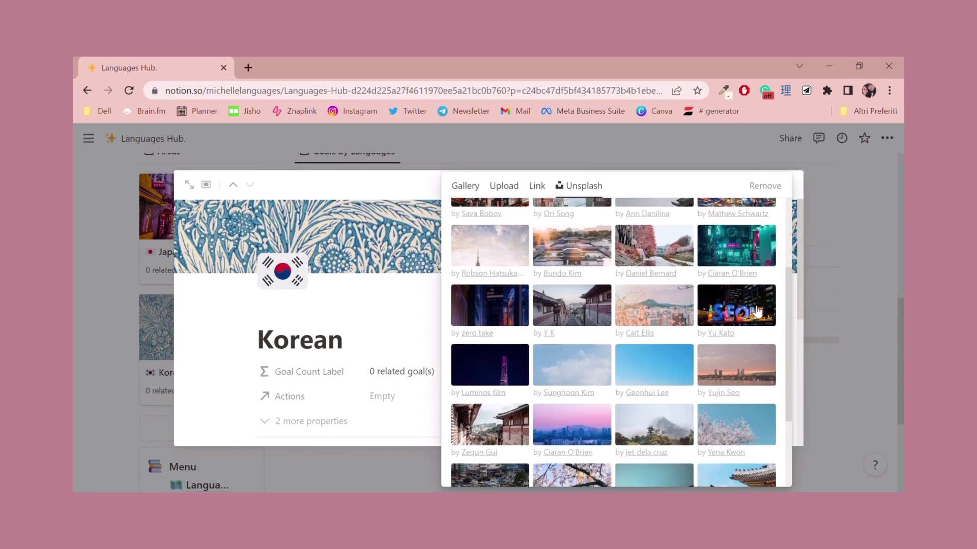
left_click(648, 296)
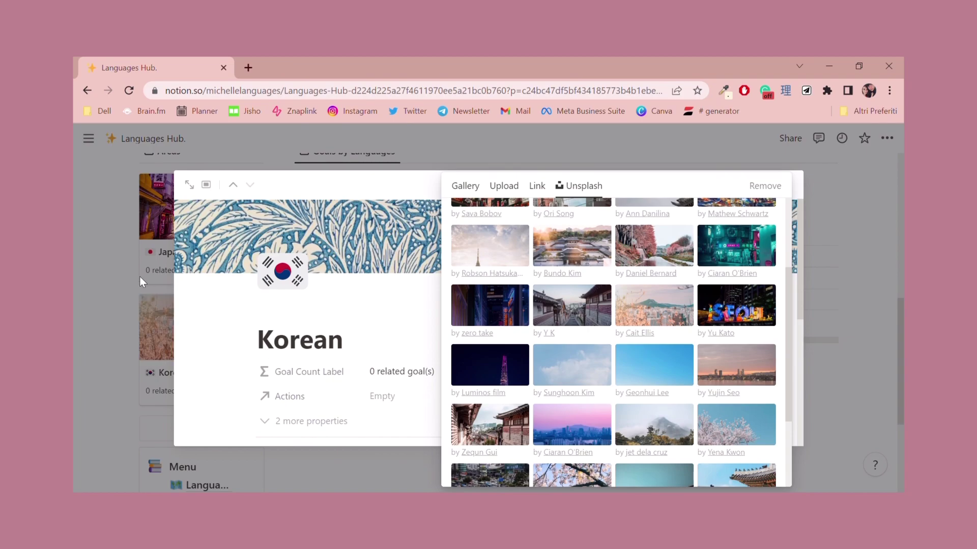
left_click(139, 276)
left_click(117, 356)
Create a new Areas card and apply the New Area template to it.
scroll(325, 345, "down", 1)
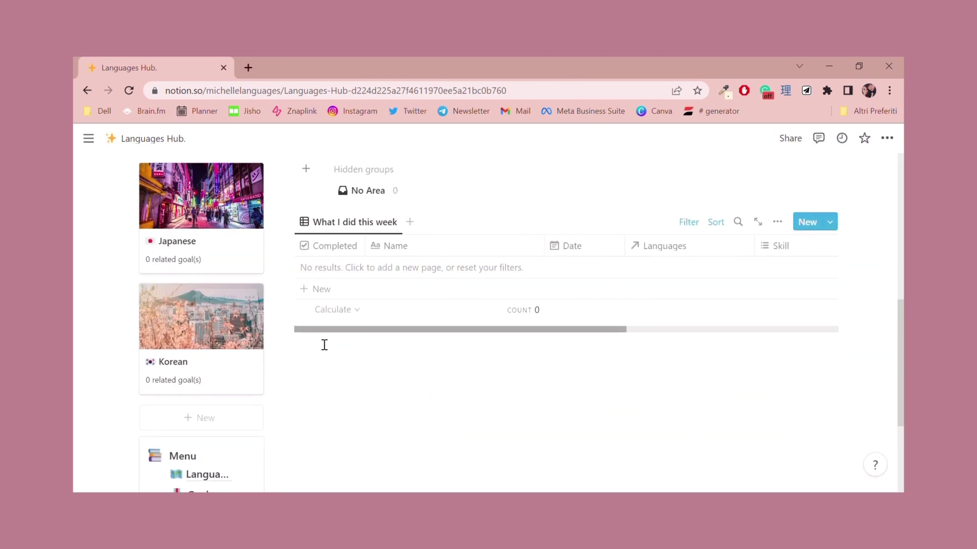
scroll(324, 345, "down", 2)
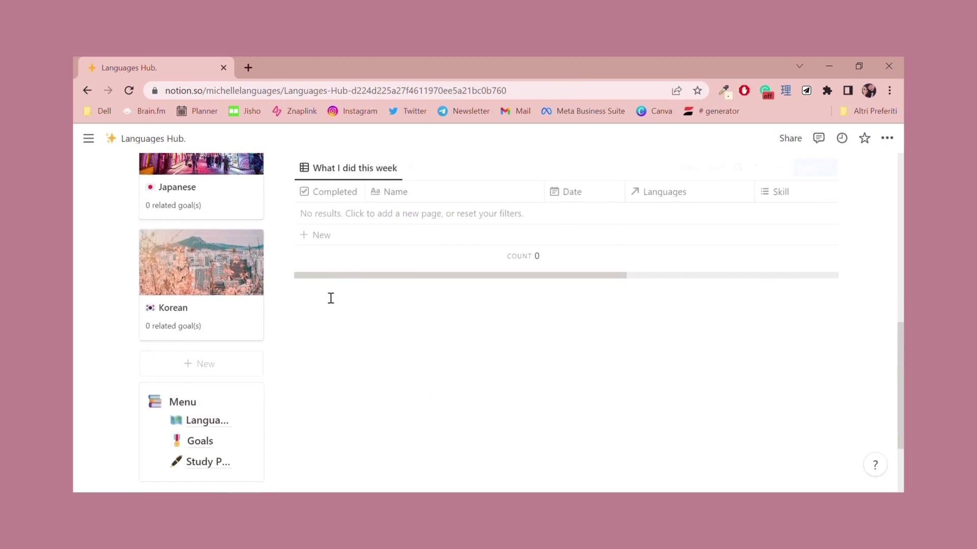
left_click(221, 365)
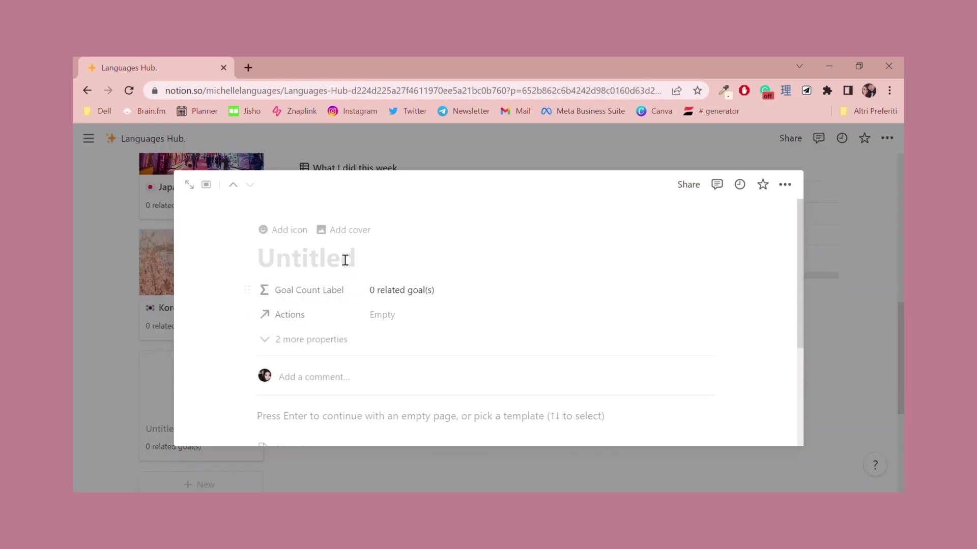
scroll(344, 264, "down", 3)
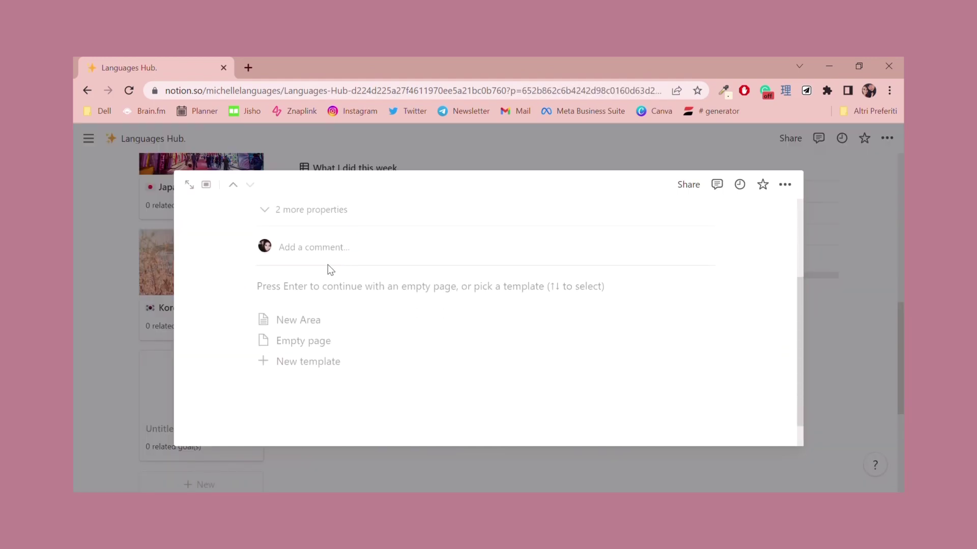
left_click(306, 326)
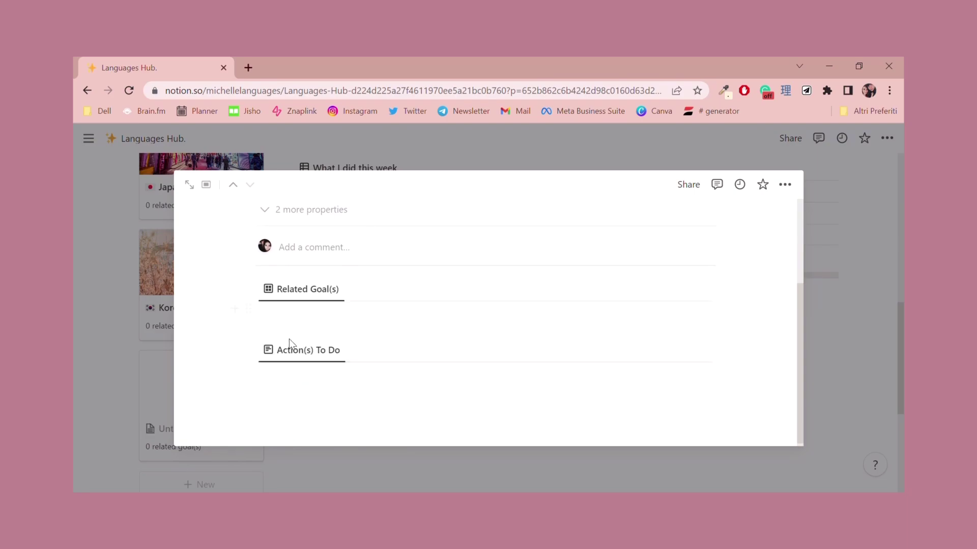
scroll(333, 360, "down", 2)
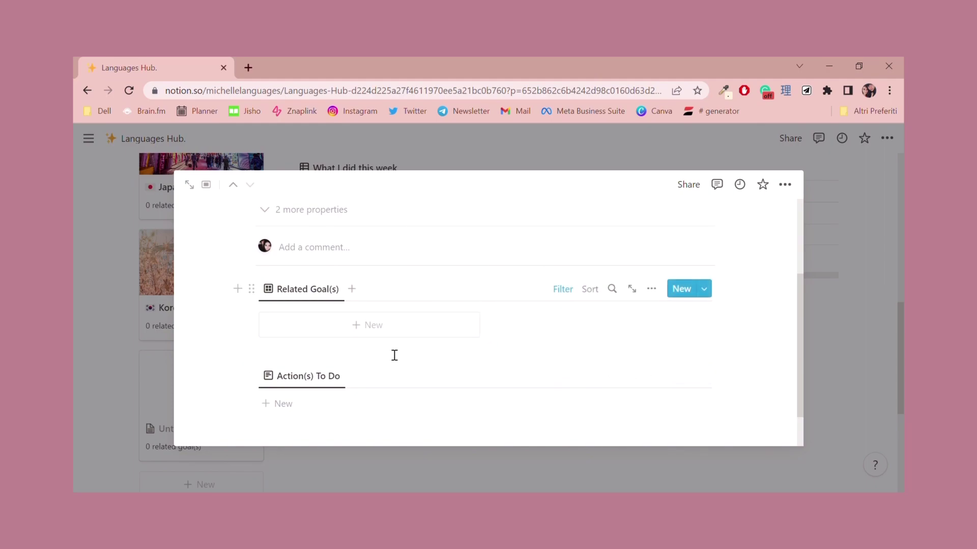
scroll(384, 305, "up", 3)
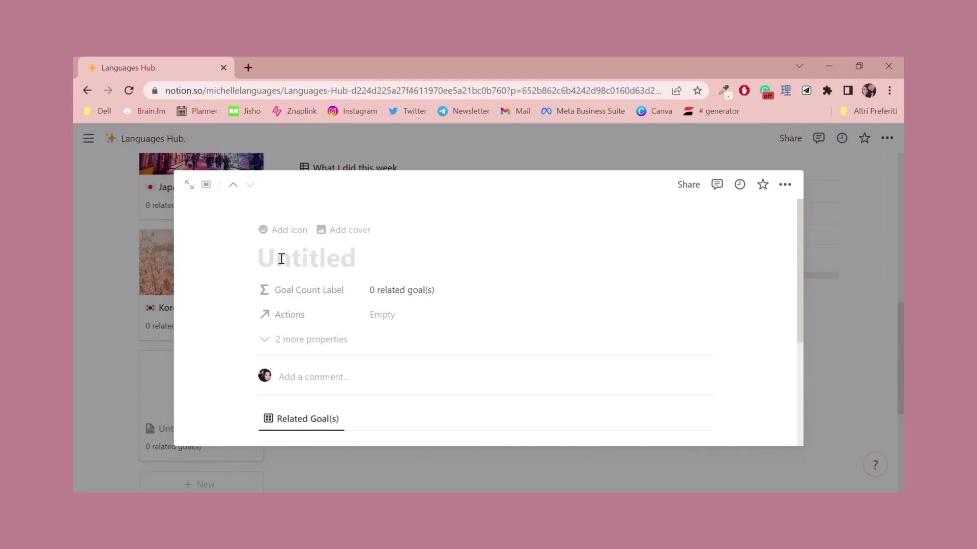
Give the new area the Spanish flag icon and the title Spanish.
left_click(280, 240)
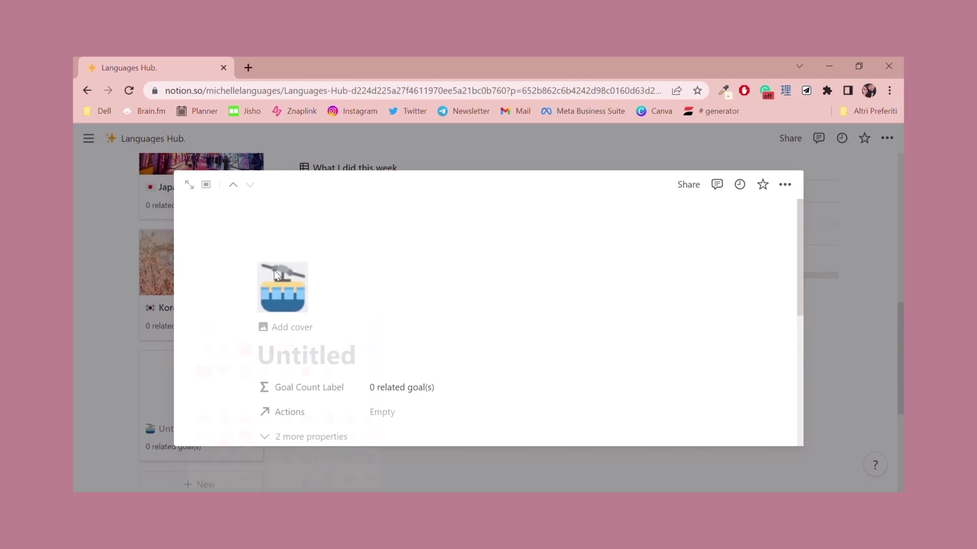
left_click(275, 275)
left_click(286, 350)
scroll(280, 279, "down", 3)
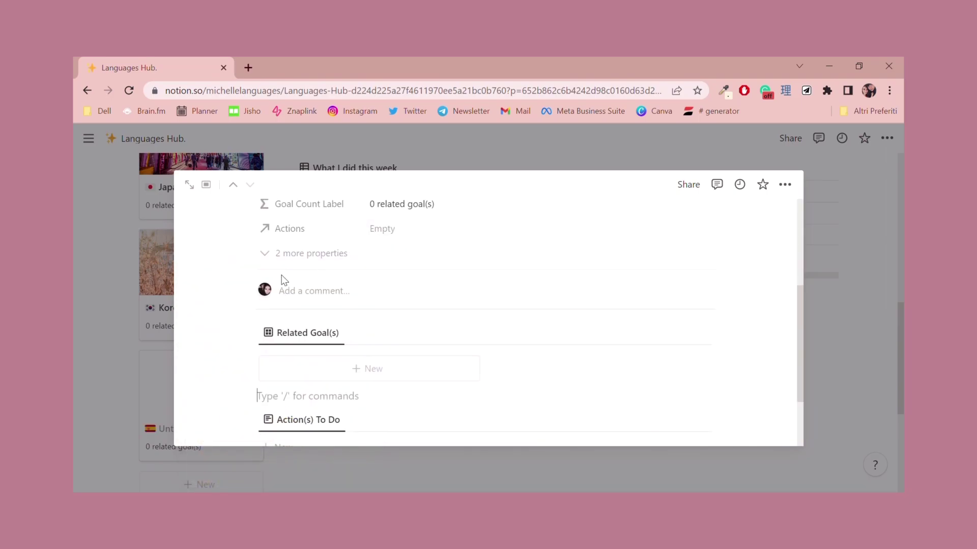
scroll(333, 319, "up", 3)
type("Spanish")
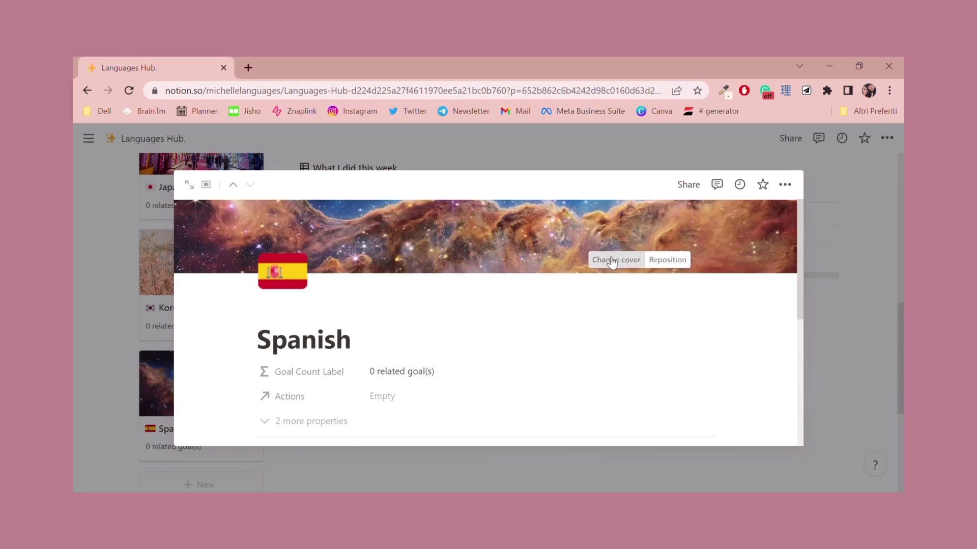
Browse Unsplash cover photos for 'spain' for the Spanish page, then close the picker.
left_click(616, 259)
left_click(580, 186)
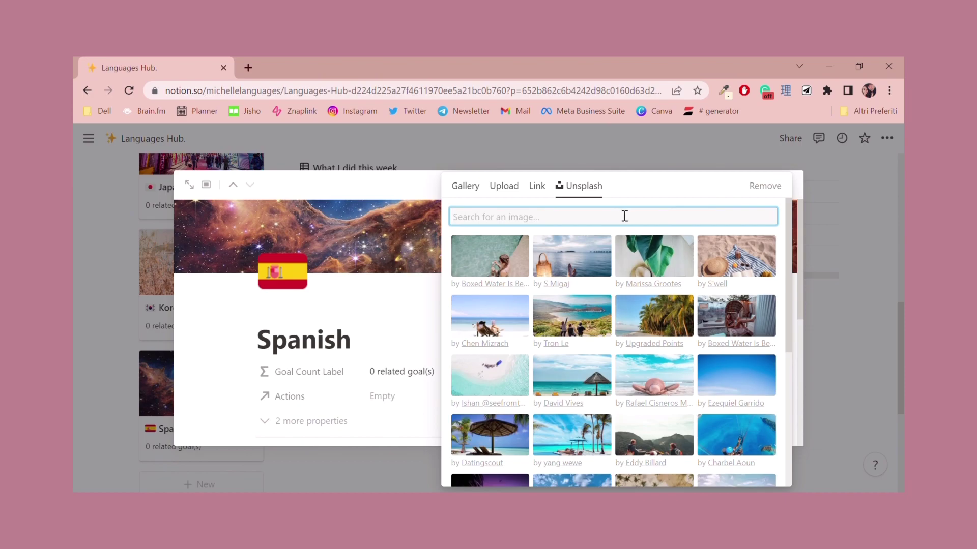
type("spain")
key("BackSpace")
key("BackSpace")
type("u")
key("BackSpace")
type("in")
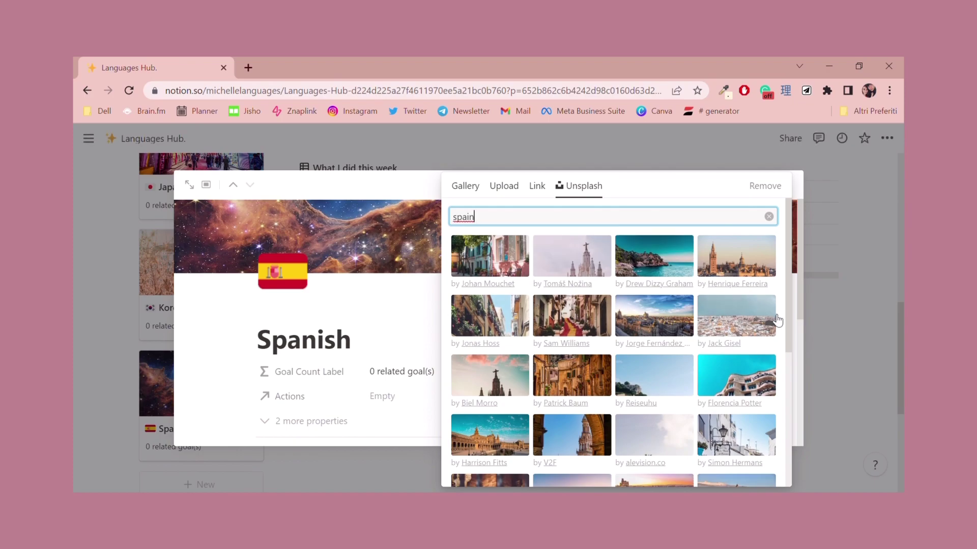
scroll(760, 337, "down", 3)
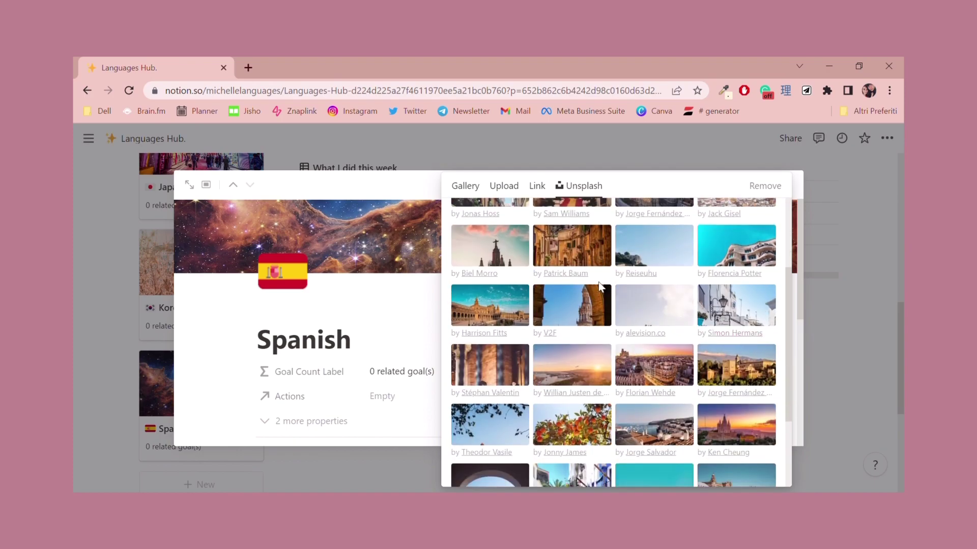
scroll(662, 316, "down", 3)
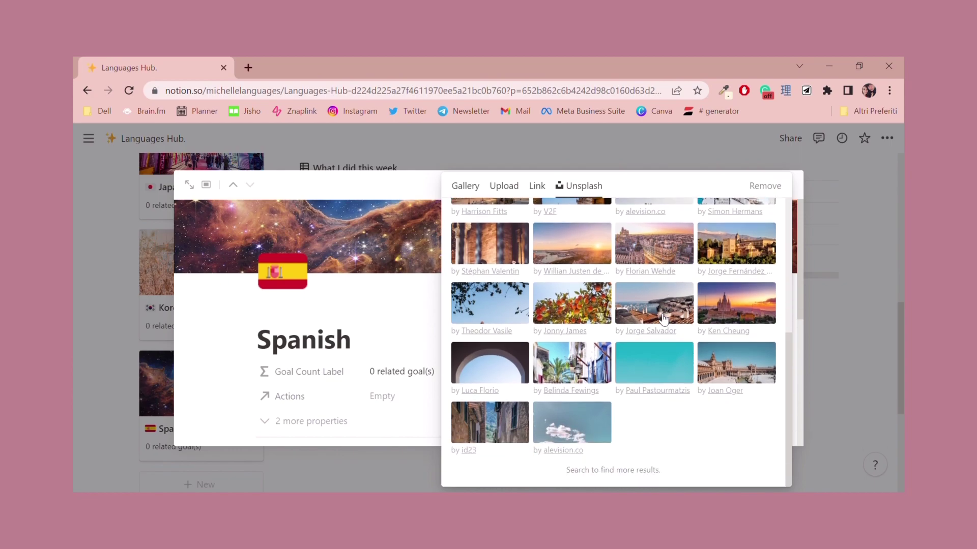
scroll(663, 317, "up", 3)
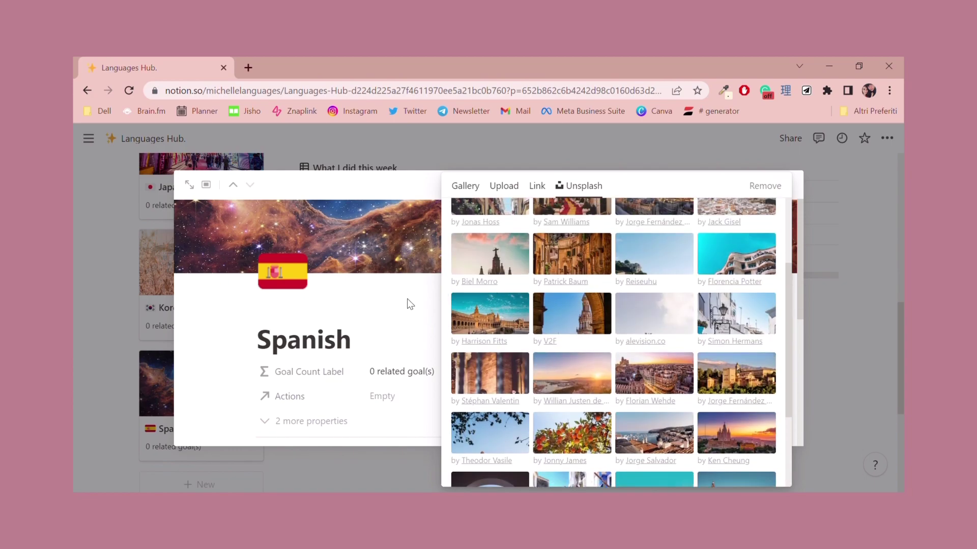
left_click(407, 298)
Search Unsplash for 'spain' again and keep the palm-tree Spain photo as cover.
left_click(625, 260)
left_click(579, 186)
scroll(744, 332, "down", 3)
scroll(744, 331, "up", 3)
type("spain")
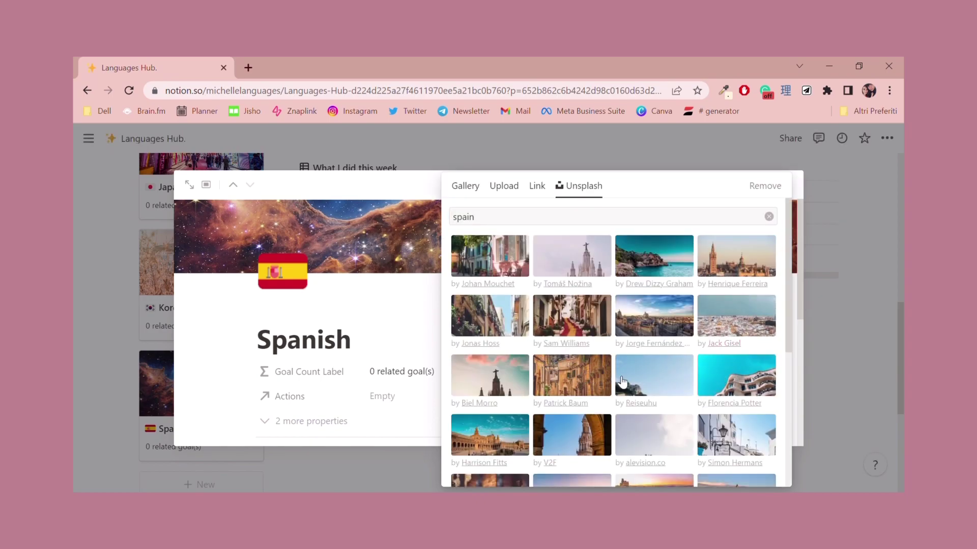
scroll(623, 381, "down", 1)
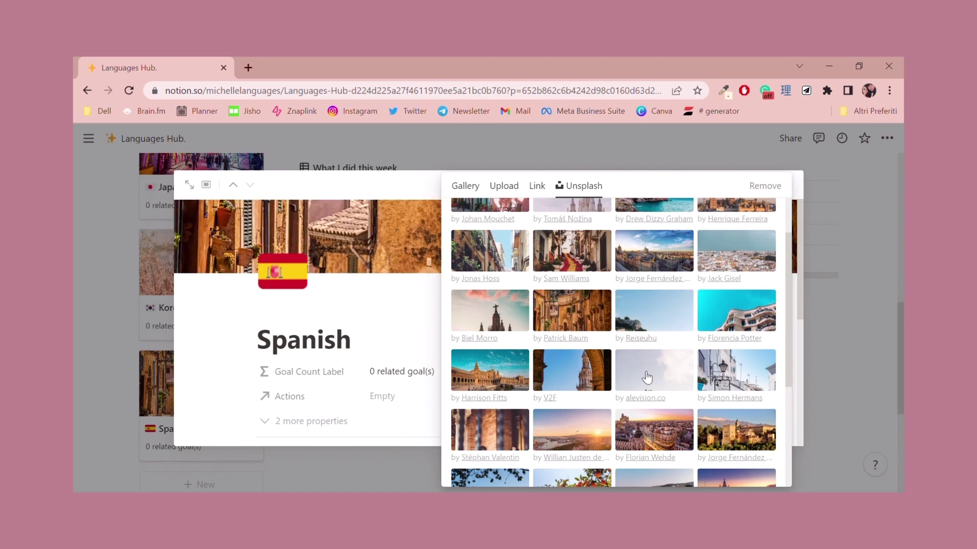
left_click(389, 308)
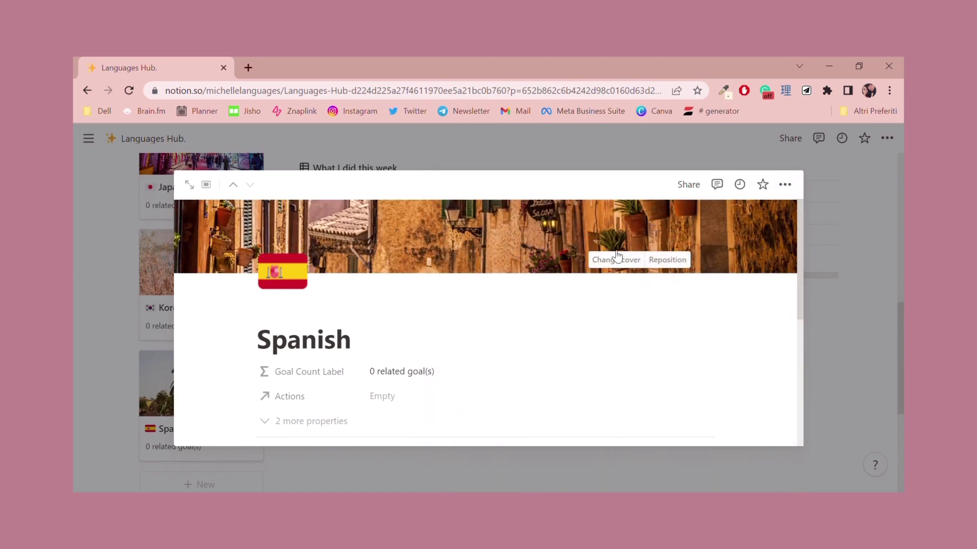
scroll(442, 271, "down", 1)
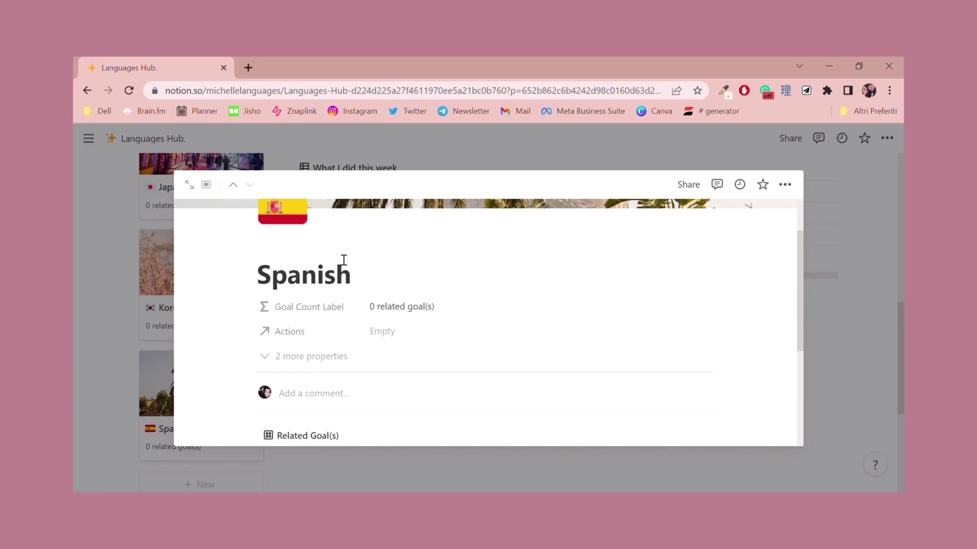
scroll(398, 246, "down", 1)
key("Escape")
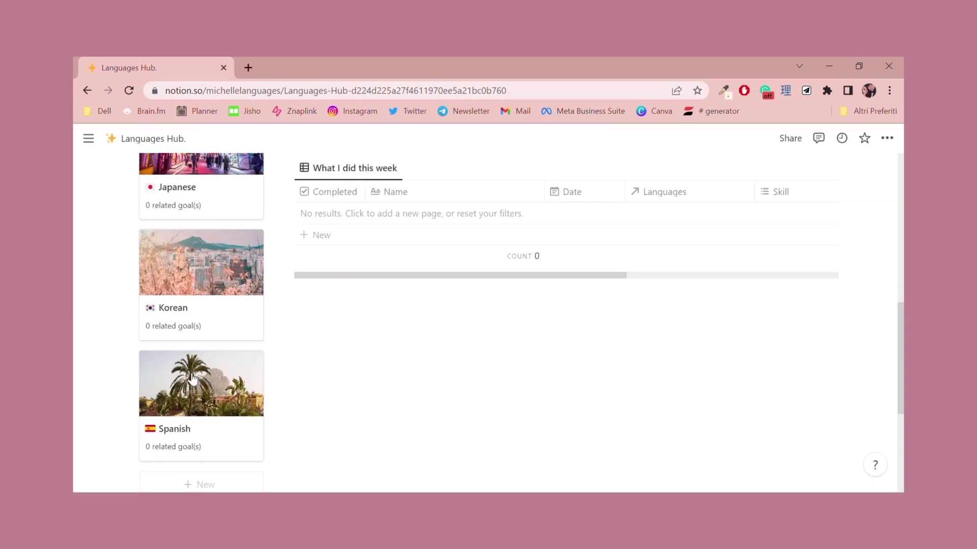
left_click(219, 365)
key("Escape")
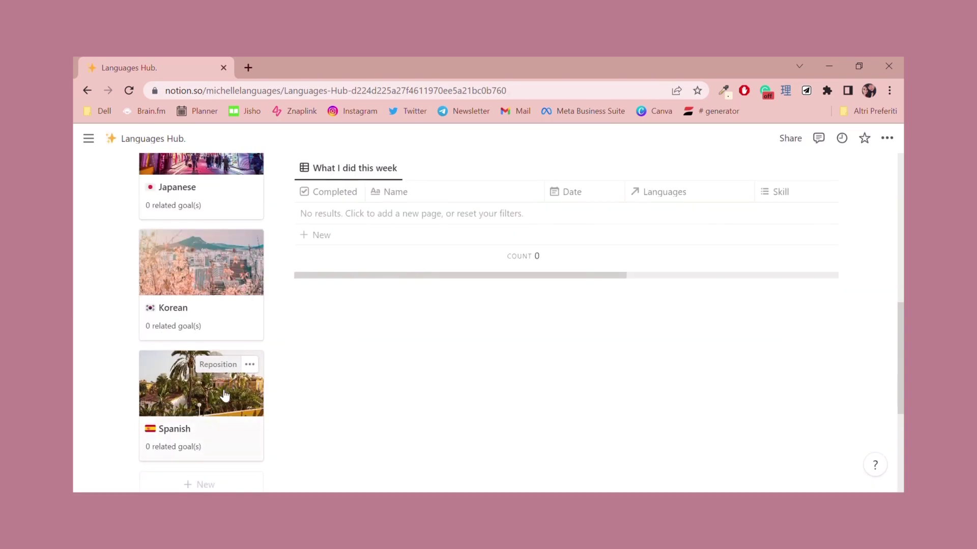
scroll(222, 397, "up", 2)
scroll(219, 391, "down", 2)
scroll(205, 322, "up", 4)
scroll(205, 322, "up", 1)
scroll(197, 338, "down", 5)
scroll(211, 415, "up", 4)
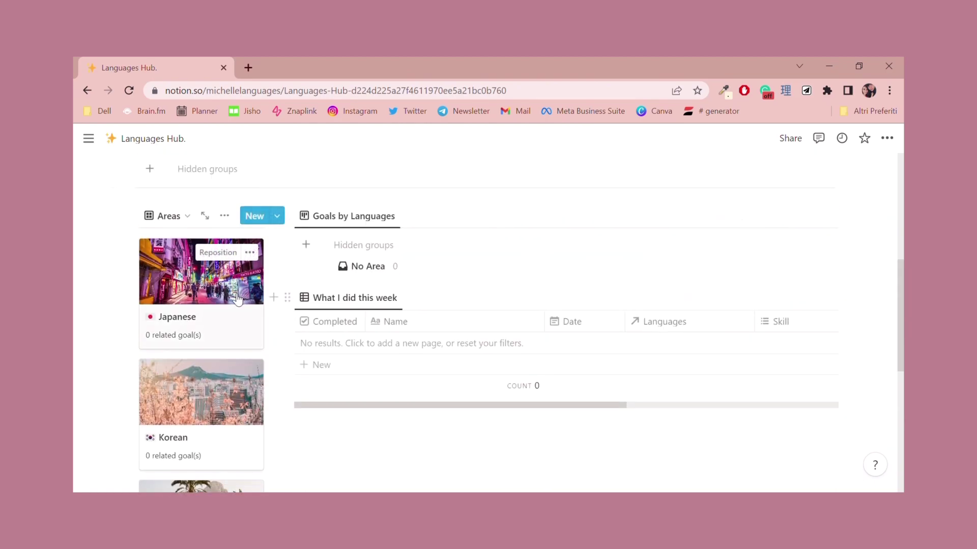
Add a new related goal on the Japanese page using the New Goal template.
left_click(205, 315)
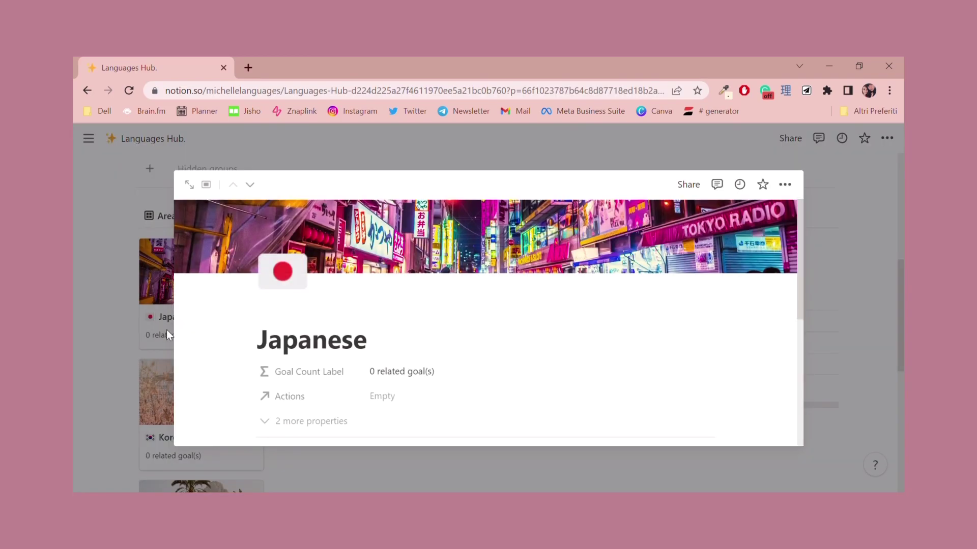
scroll(358, 356, "down", 5)
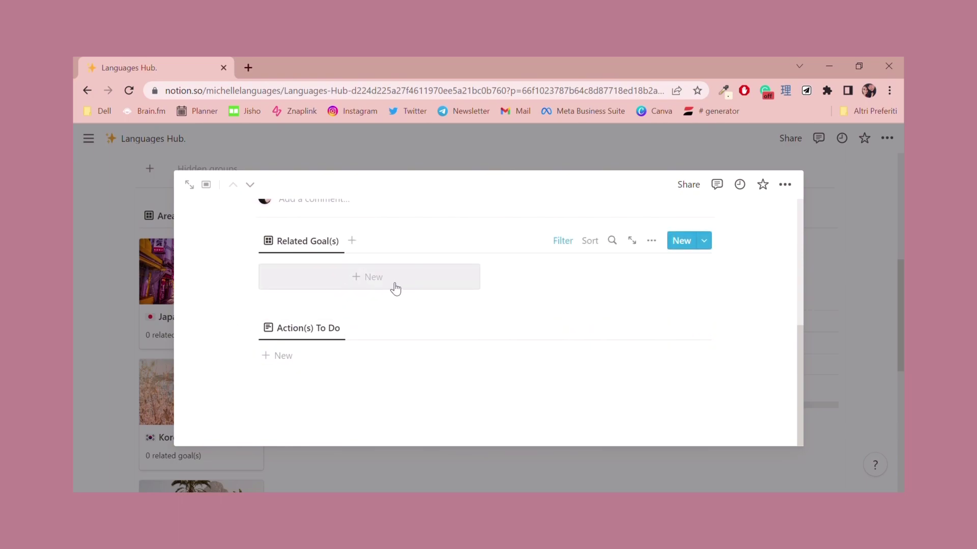
left_click(376, 288)
scroll(376, 289, "down", 5)
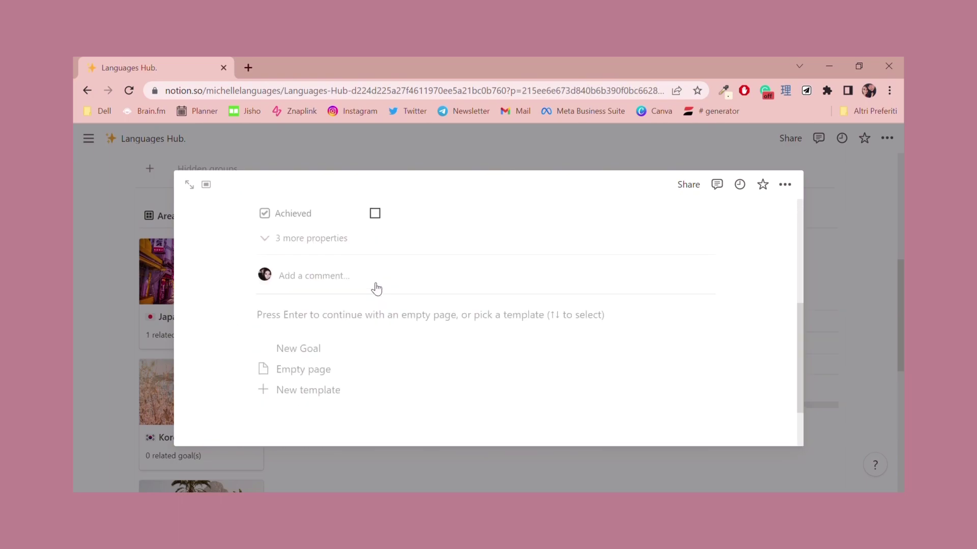
left_click(328, 338)
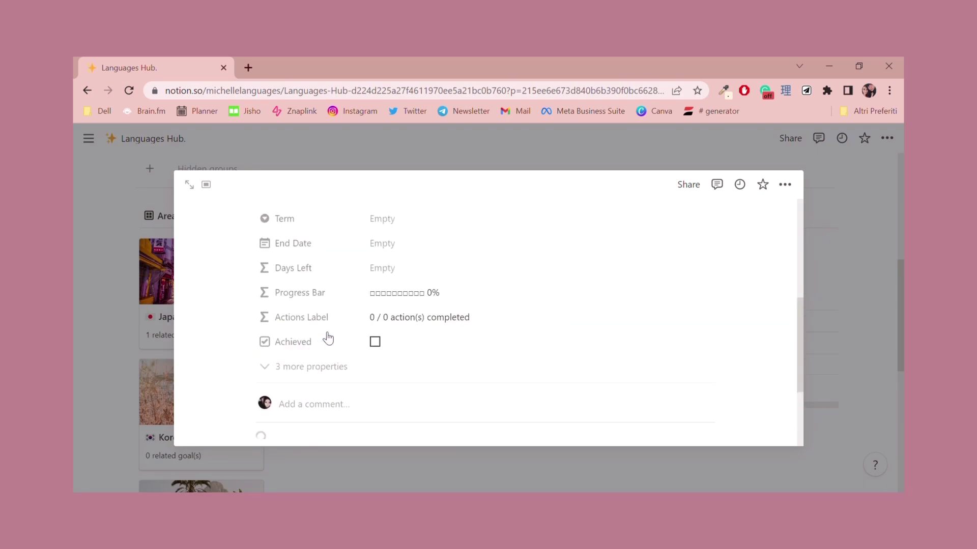
Give the new goal a paperclip emoji icon and the title Tobira.
left_click(307, 347)
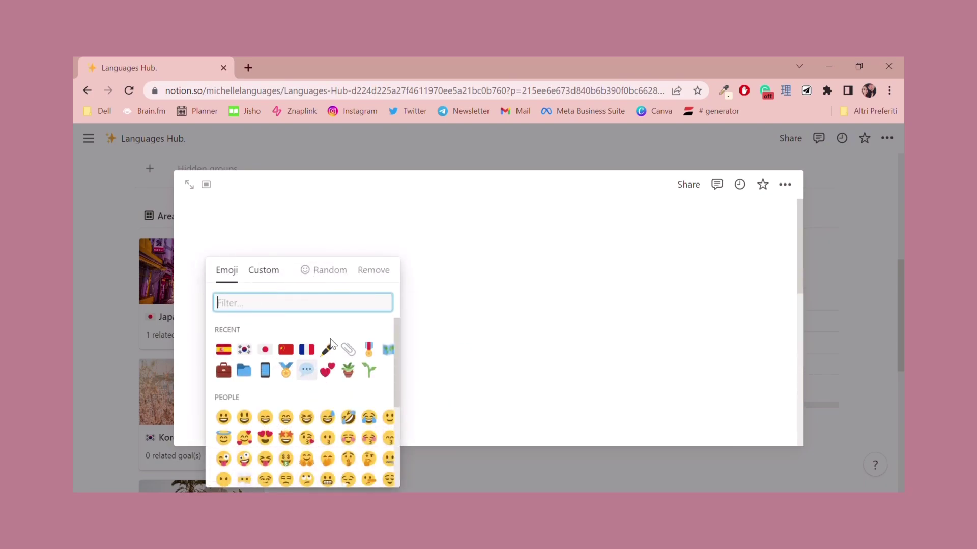
left_click(264, 271)
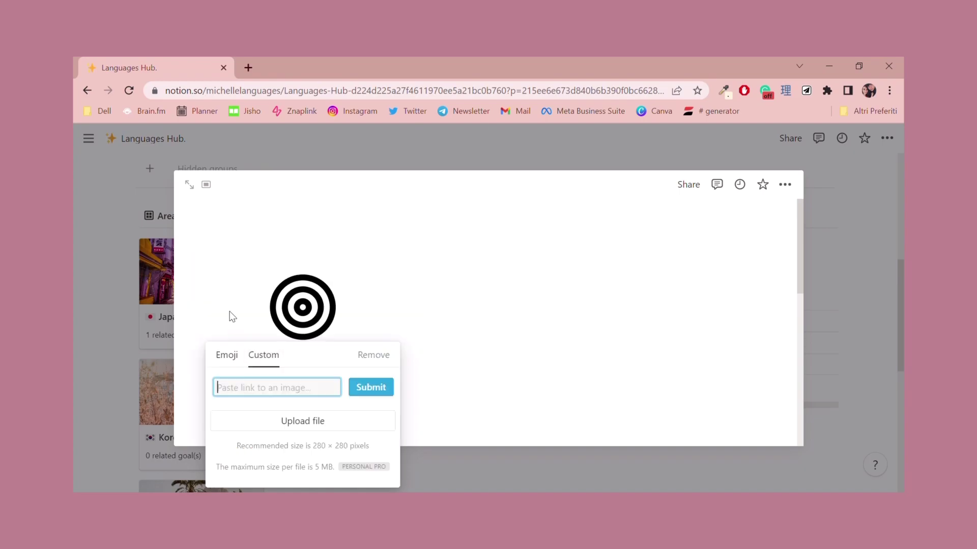
left_click(227, 356)
left_click(319, 278)
left_click(584, 279)
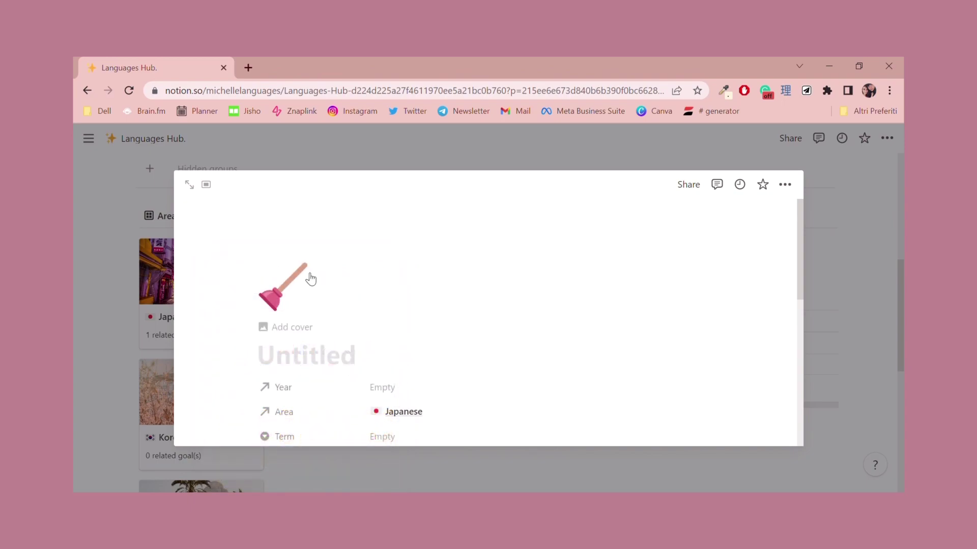
left_click(311, 279)
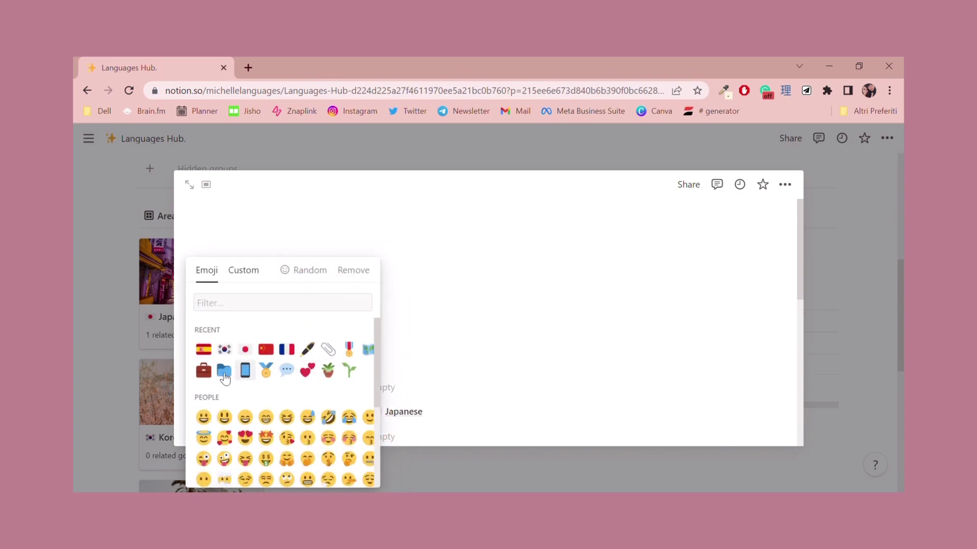
left_click(328, 349)
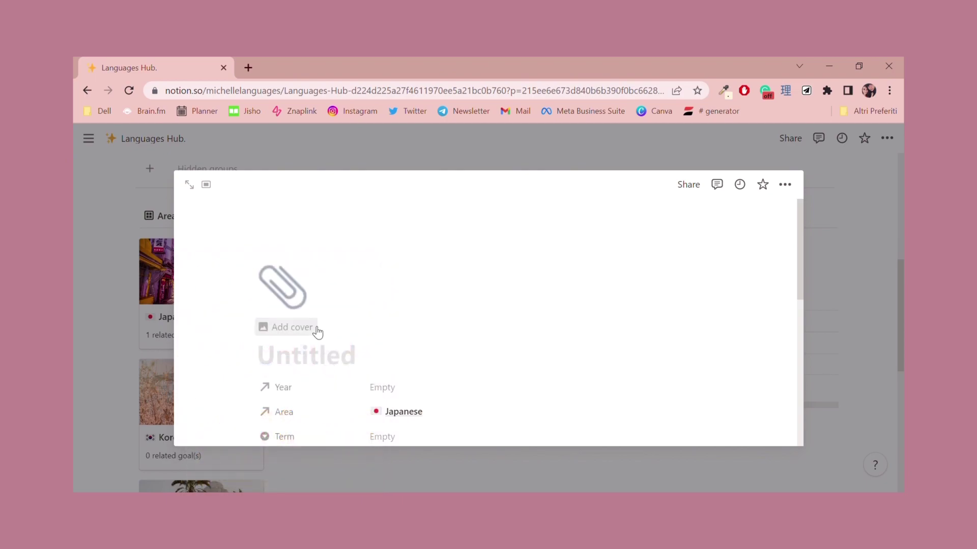
scroll(388, 278, "down", 2)
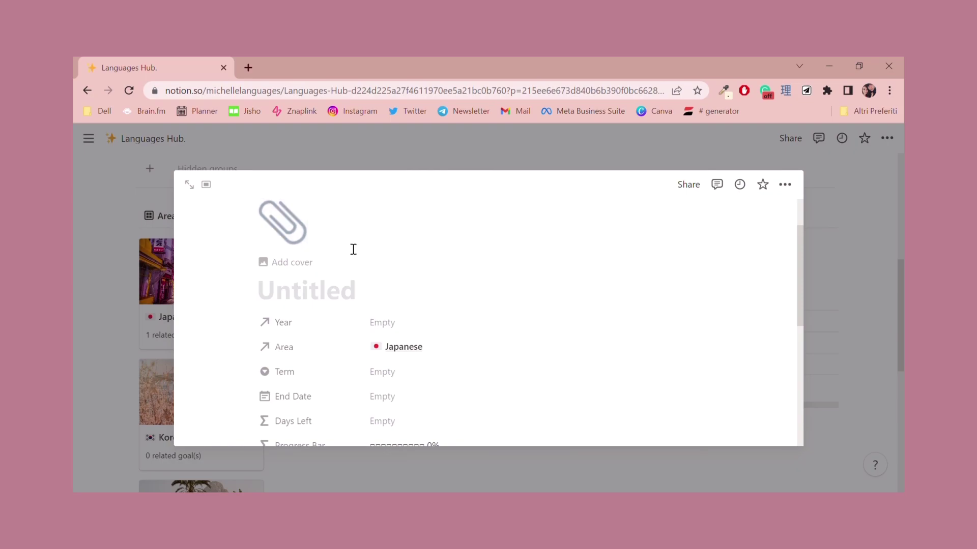
scroll(362, 252, "down", 2)
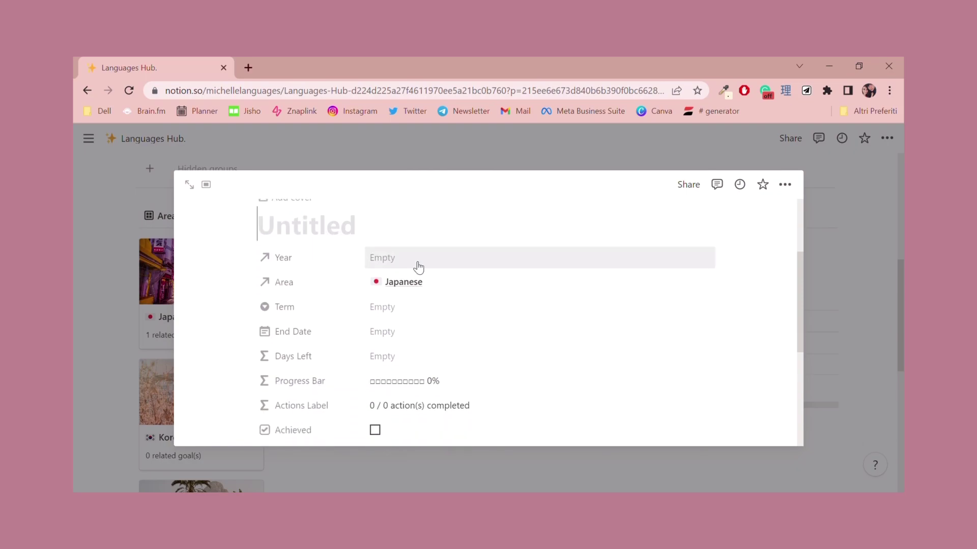
scroll(356, 275, "up", 4)
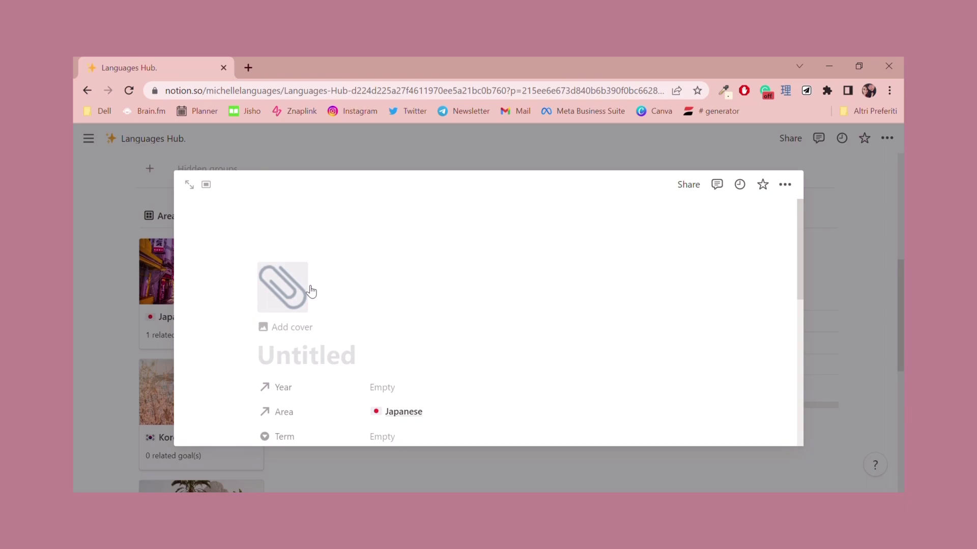
type("Tobira")
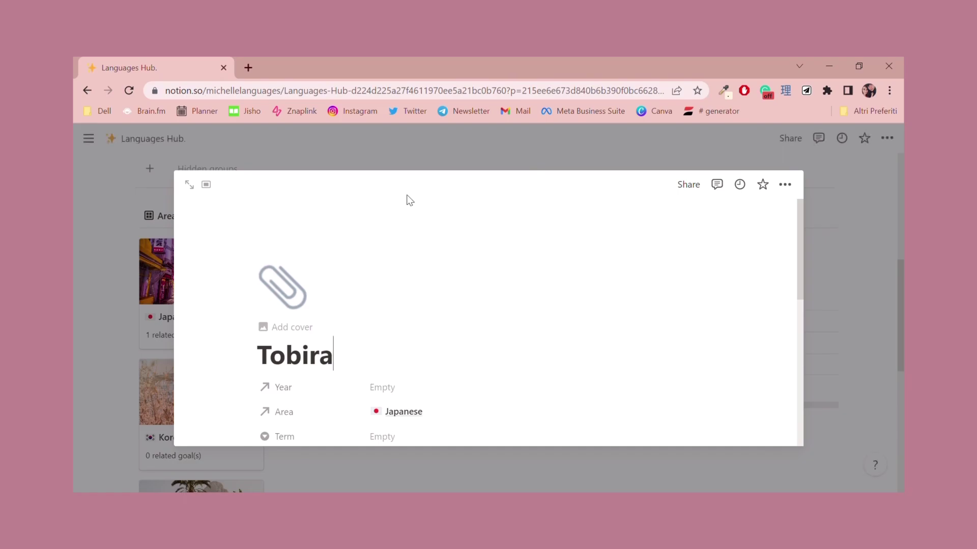
Link Tobira to the 2022 year page and check its Area link to Japanese.
scroll(395, 215, "down", 3)
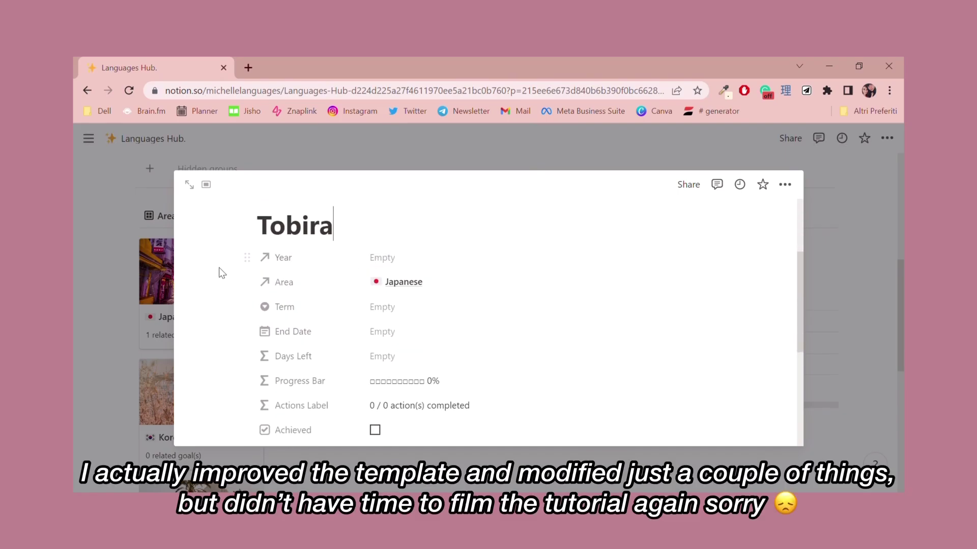
left_click(452, 256)
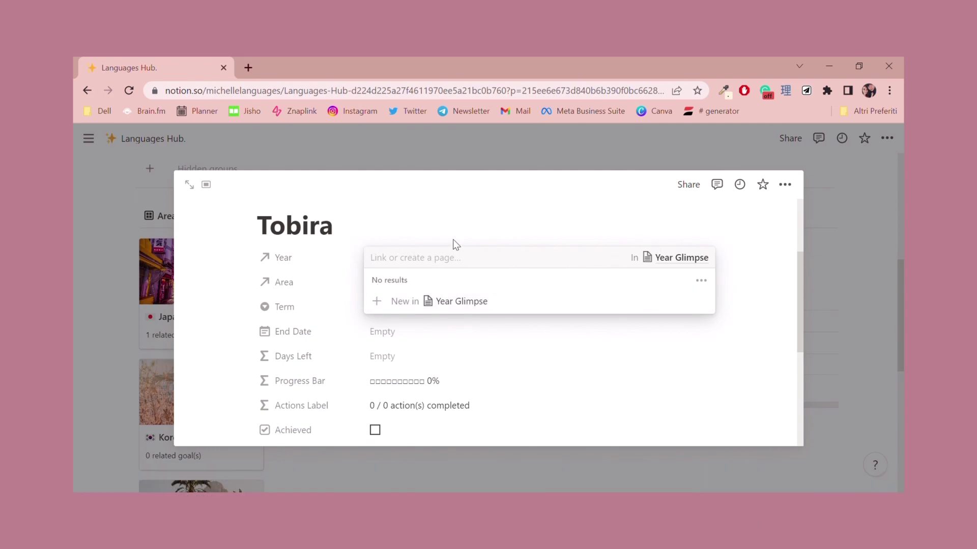
type("2022")
key("Return")
left_click(628, 188)
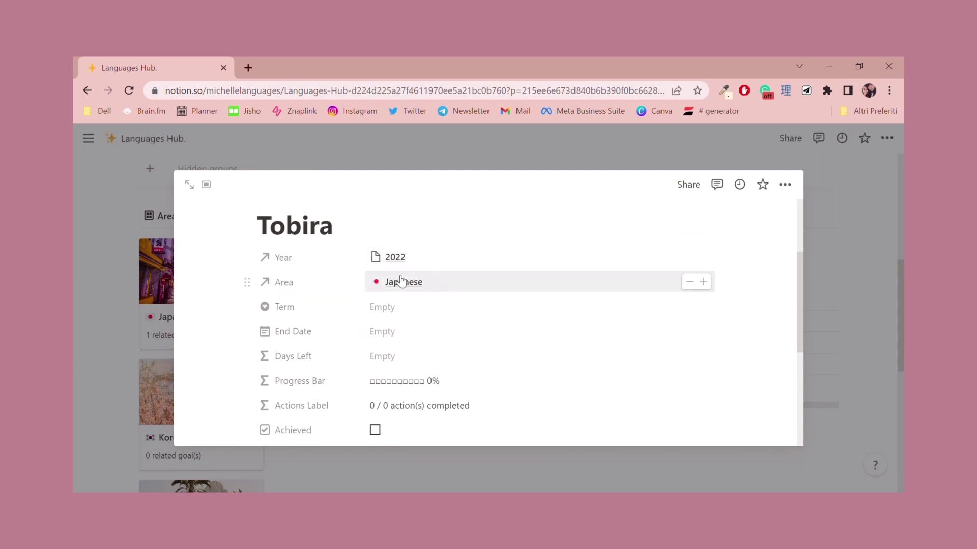
left_click(322, 282)
key("Return")
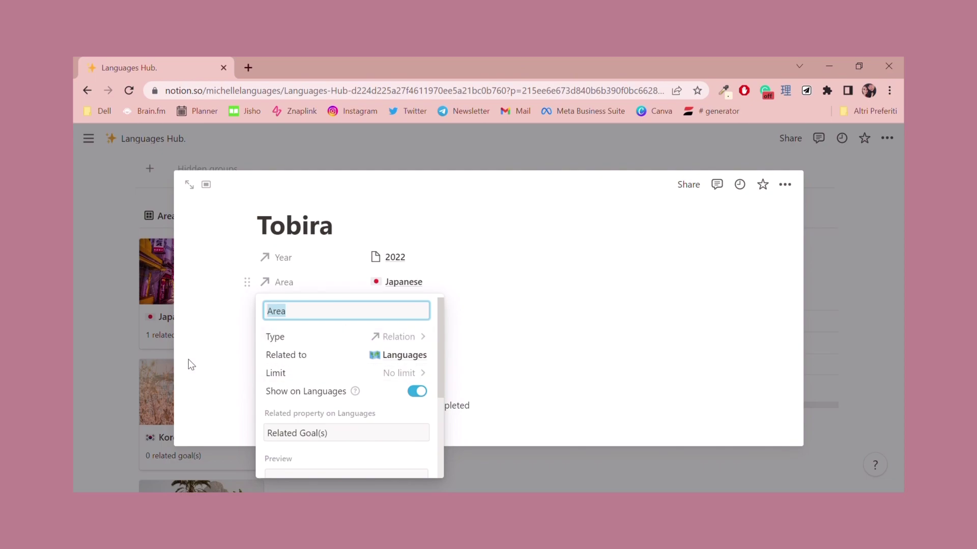
left_click(606, 286)
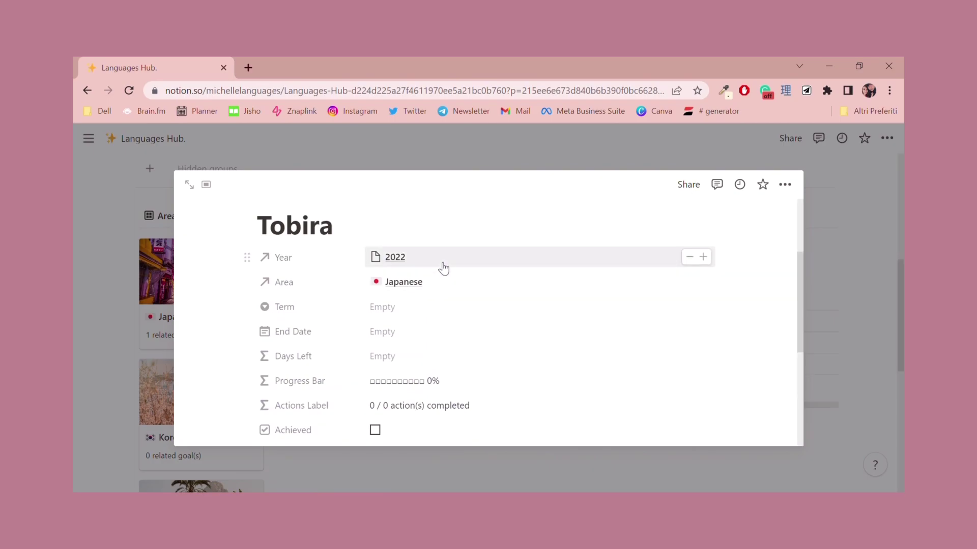
Set the Tobira goal's Term to This Year.
left_click(326, 292)
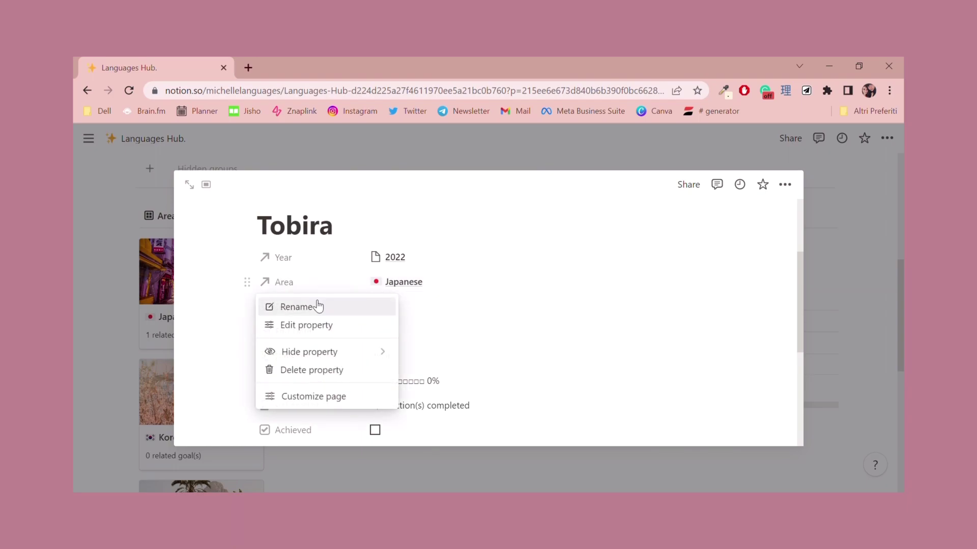
left_click(525, 290)
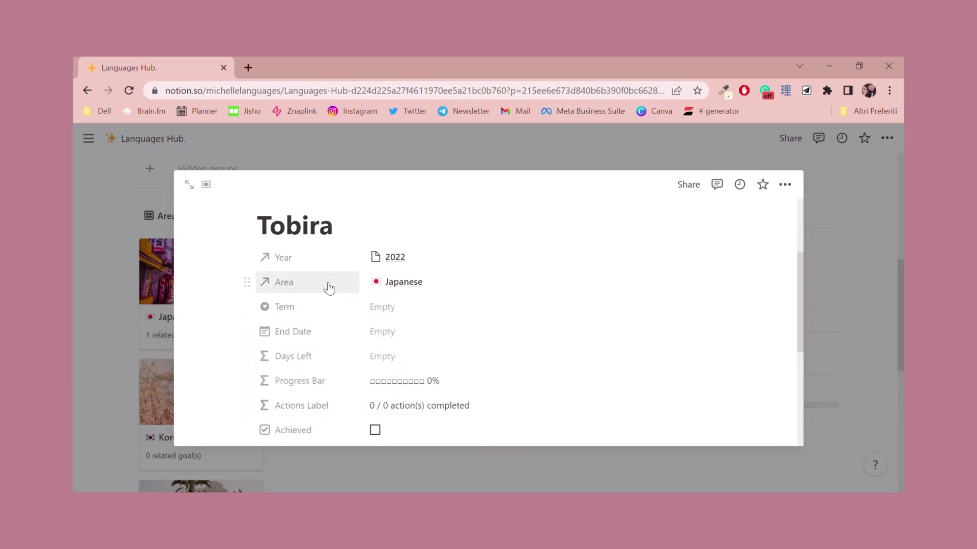
left_click(407, 307)
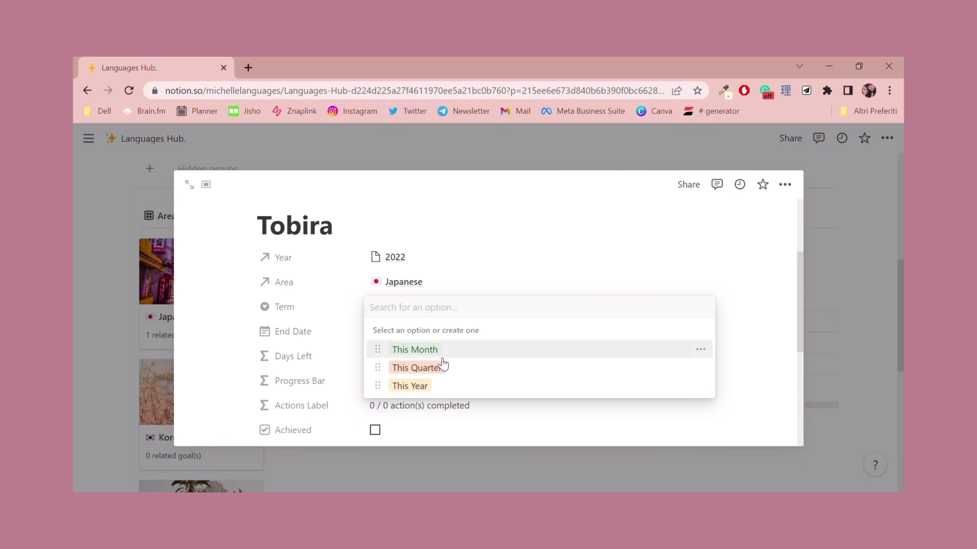
left_click(436, 387)
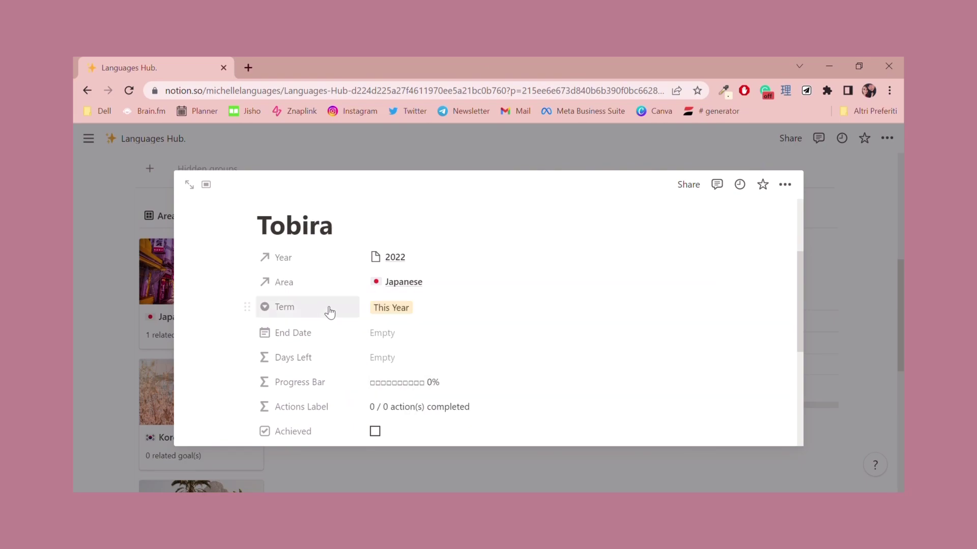
Set the goal's End Date to December 31, 2022.
left_click(414, 334)
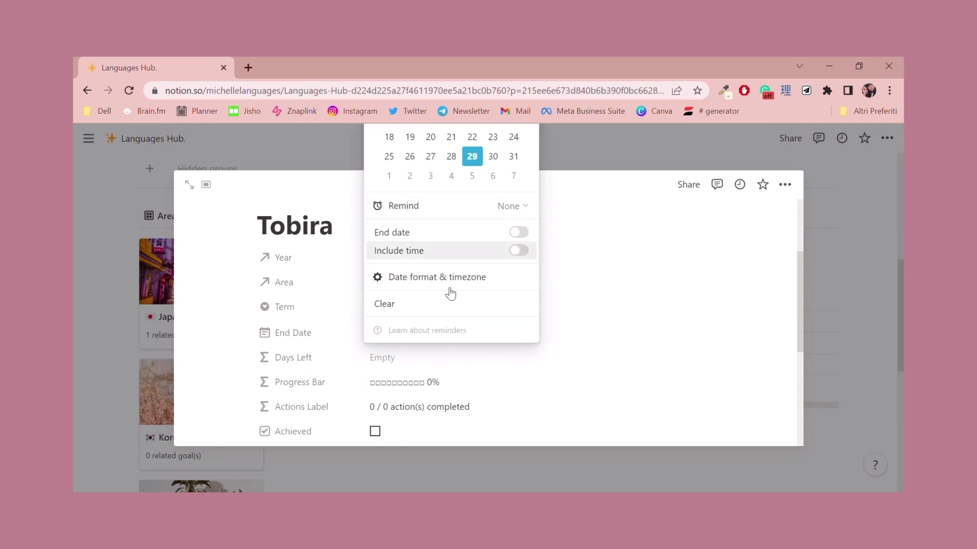
left_click(529, 382)
left_click(419, 337)
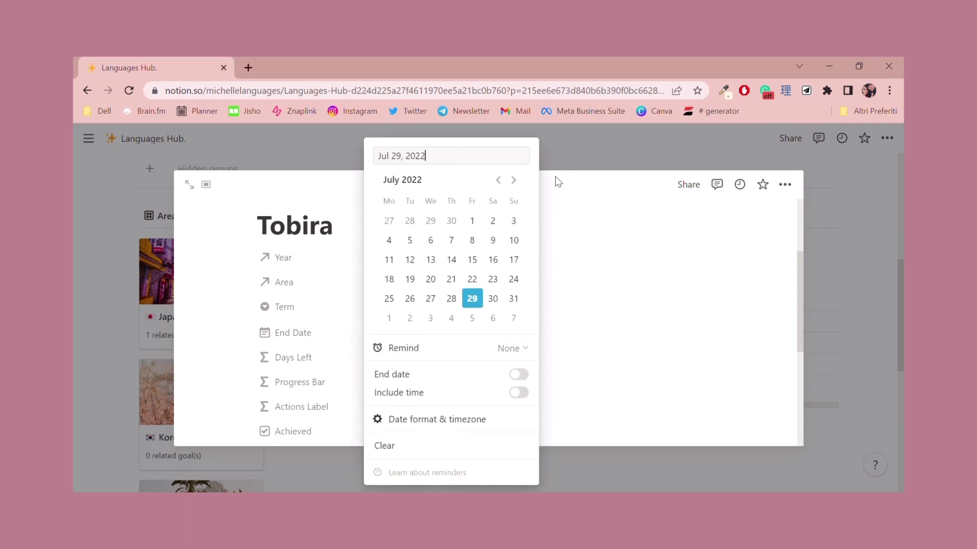
left_click(513, 180)
left_click(513, 180)
left_click(514, 180)
left_click(513, 181)
left_click(513, 180)
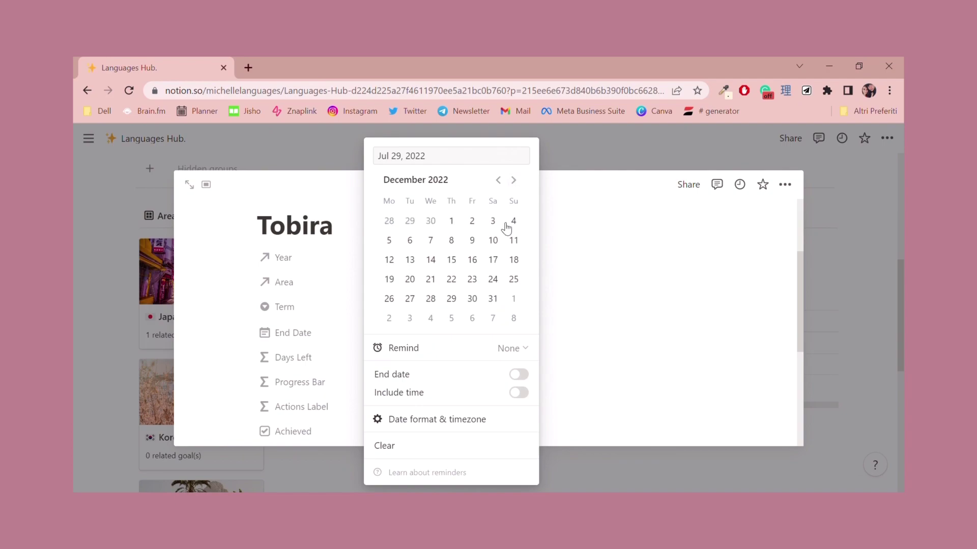
left_click(498, 299)
left_click(584, 309)
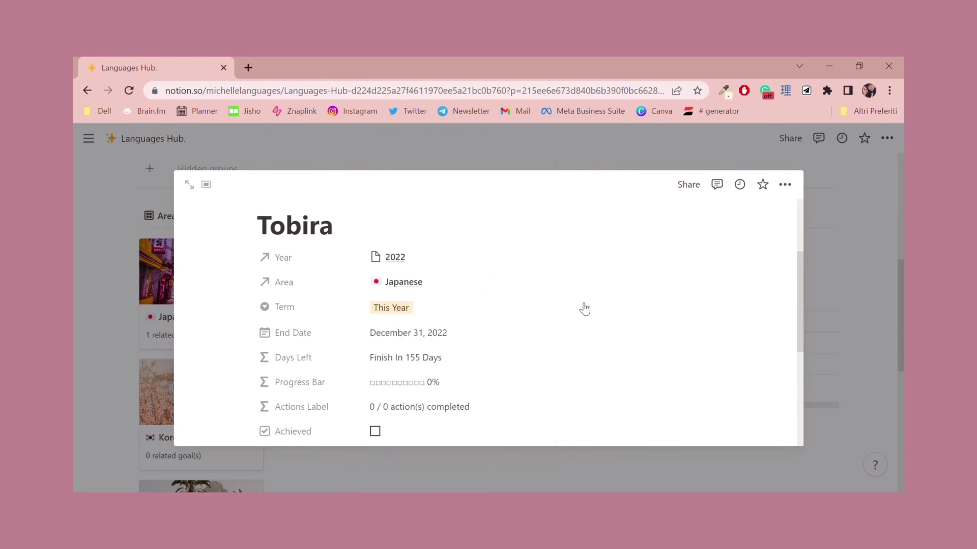
scroll(458, 312, "down", 2)
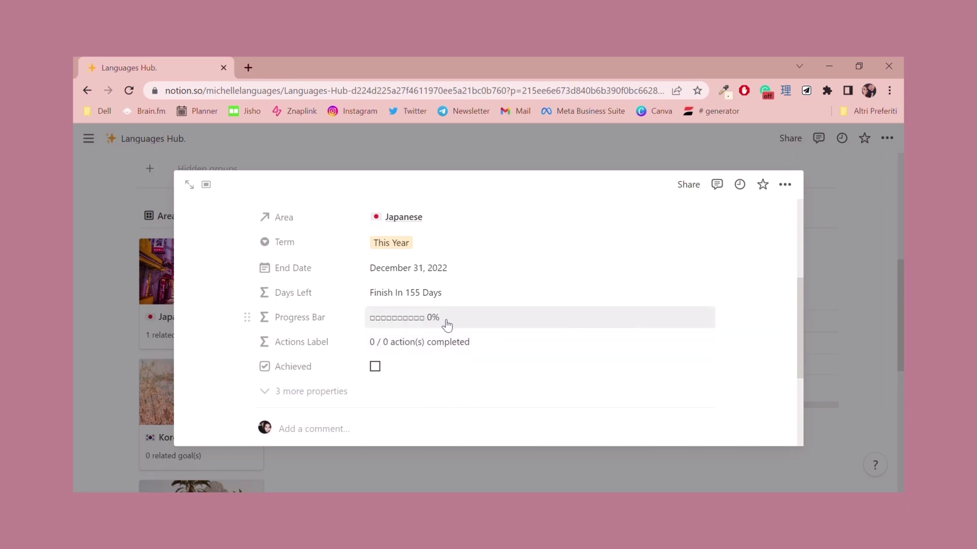
Add an untitled action under Tobira's Action(s) To Do, then close back to the Languages Hub.
scroll(447, 324, "down", 2)
scroll(445, 325, "up", 2)
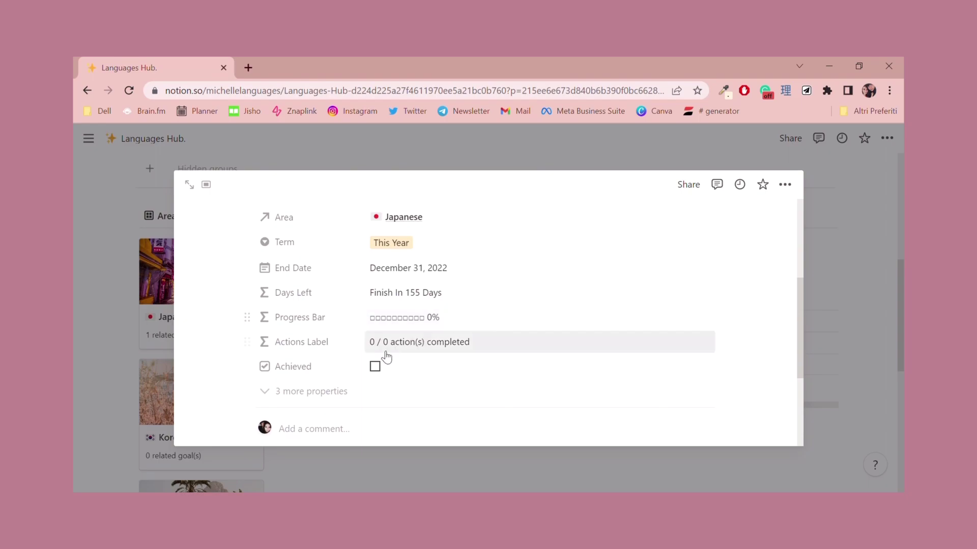
scroll(407, 318, "down", 3)
scroll(356, 325, "down", 1)
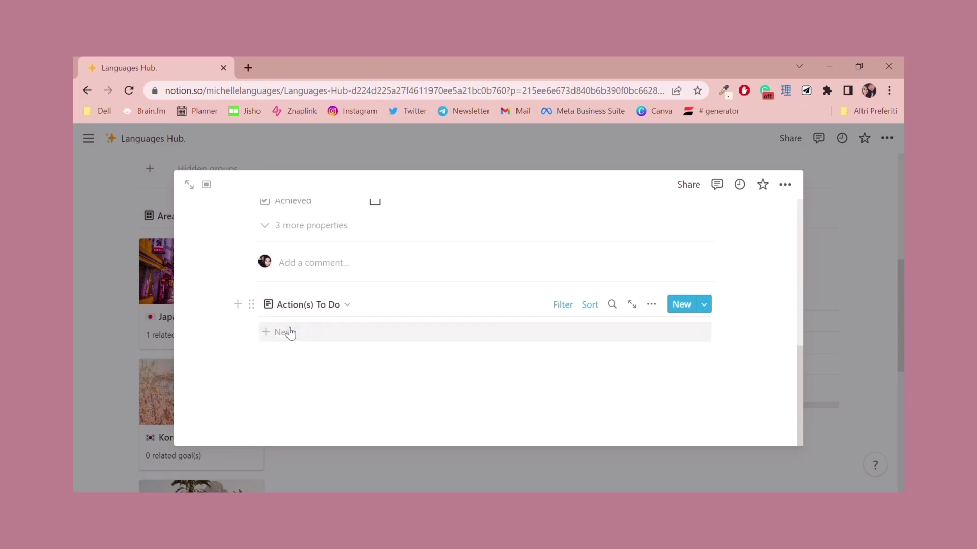
scroll(288, 333, "up", 5)
scroll(283, 331, "down", 5)
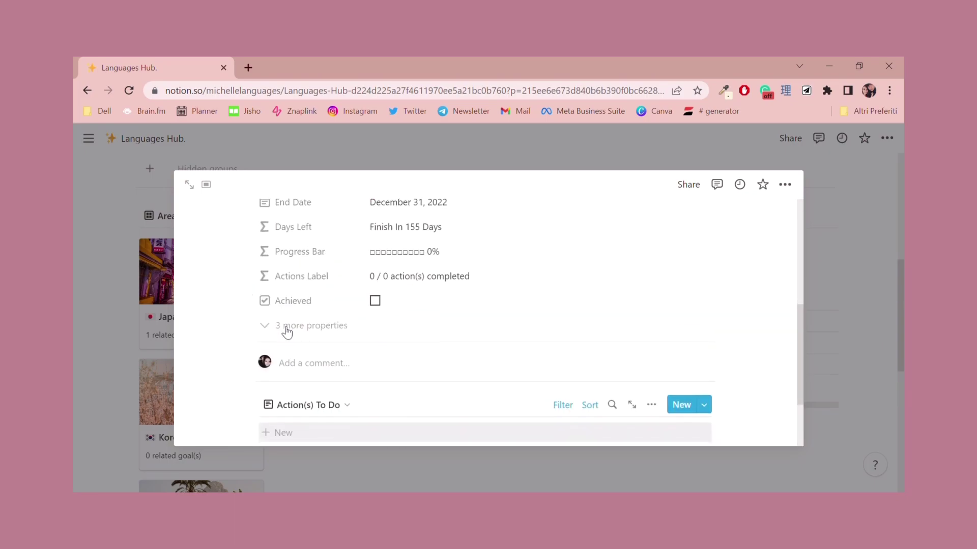
left_click(283, 336)
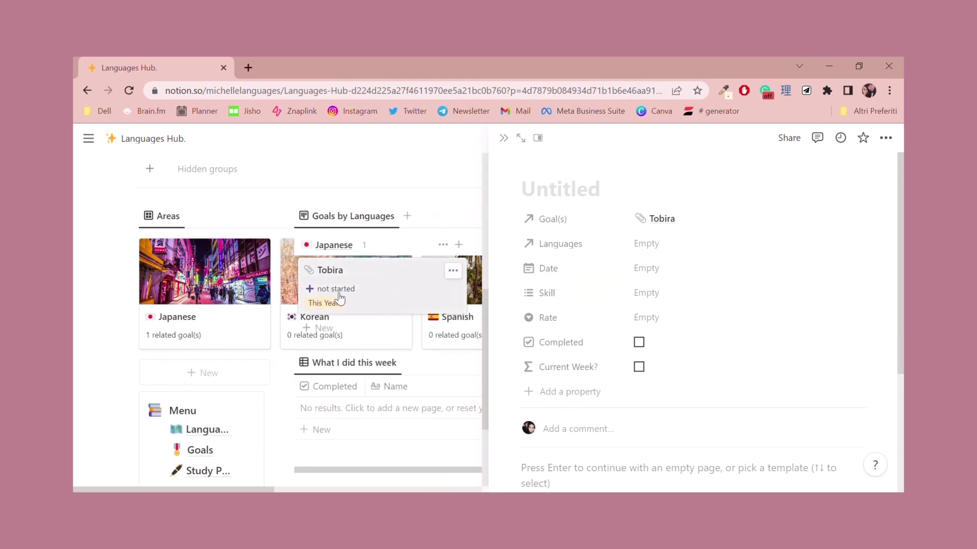
left_click(504, 138)
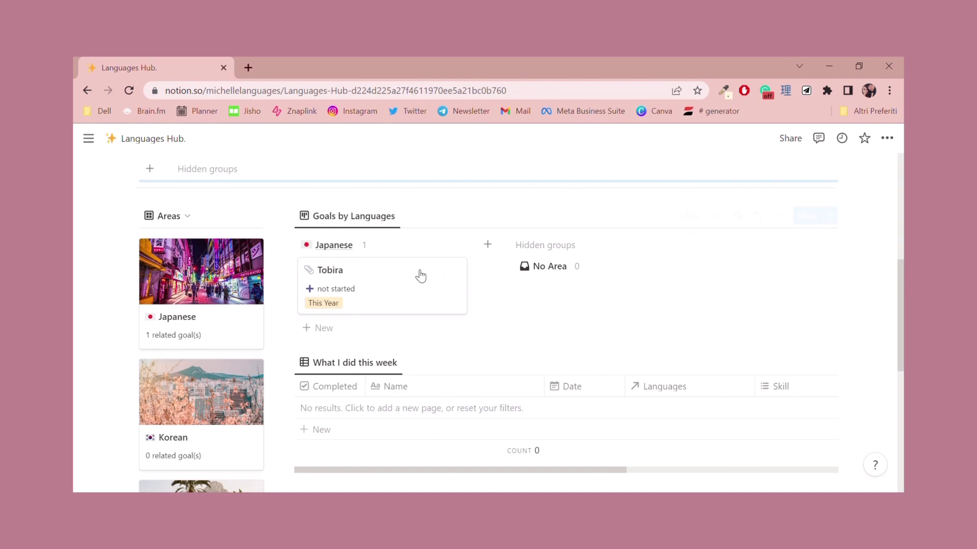
scroll(415, 255, "up", 4)
scroll(265, 267, "down", 1)
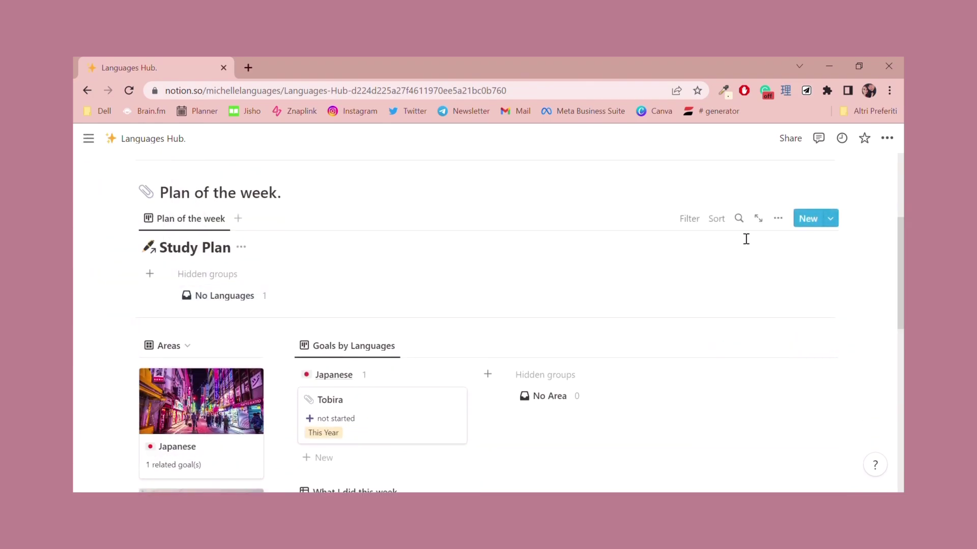
scroll(526, 225, "down", 1)
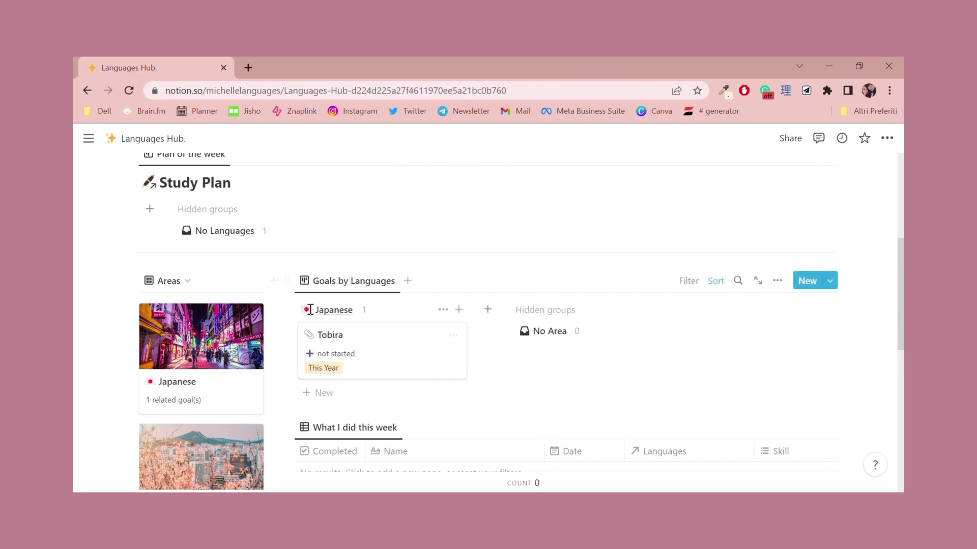
Open the Tobira goal from its card as a full page.
left_click(410, 362)
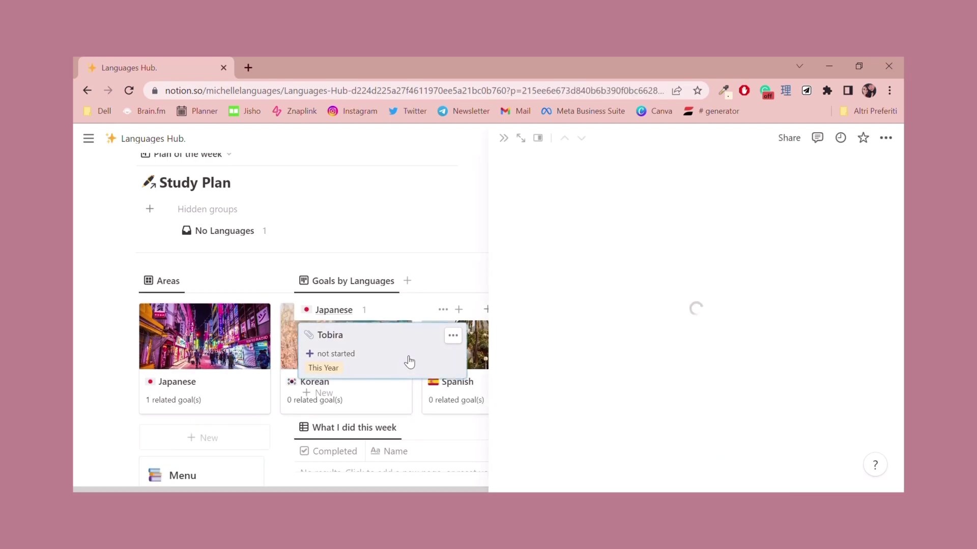
left_click(527, 144)
scroll(397, 193, "down", 5)
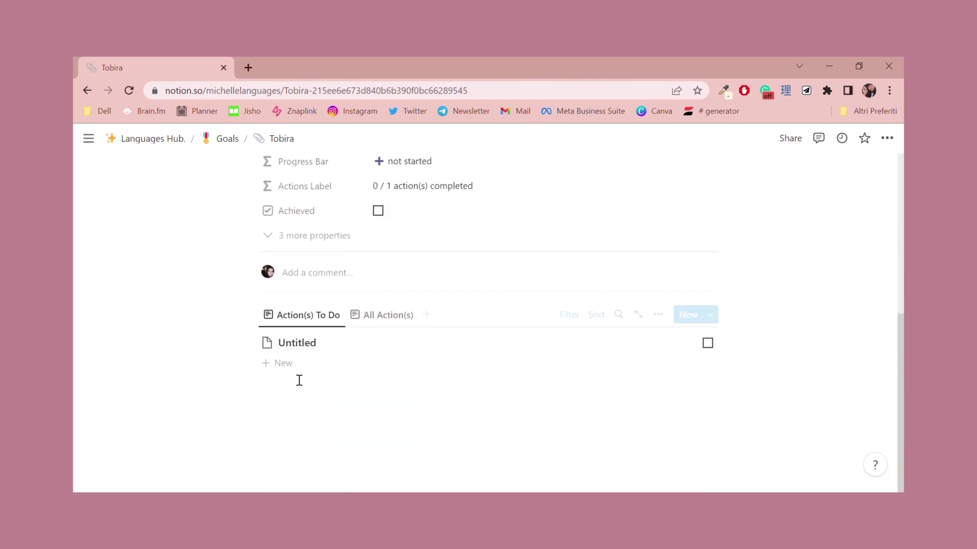
Open Tobira's untitled action and apply the New Action template to it.
left_click(293, 348)
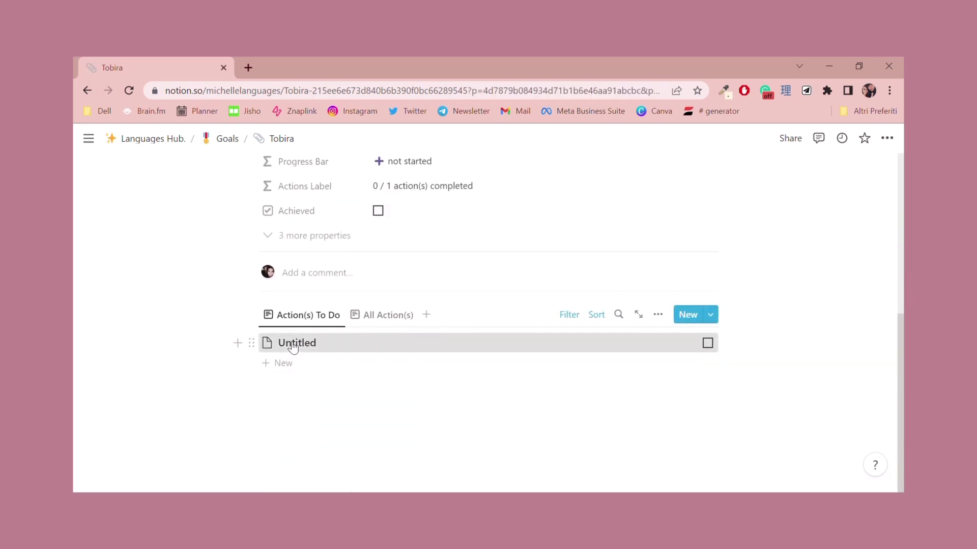
scroll(632, 342, "down", 3)
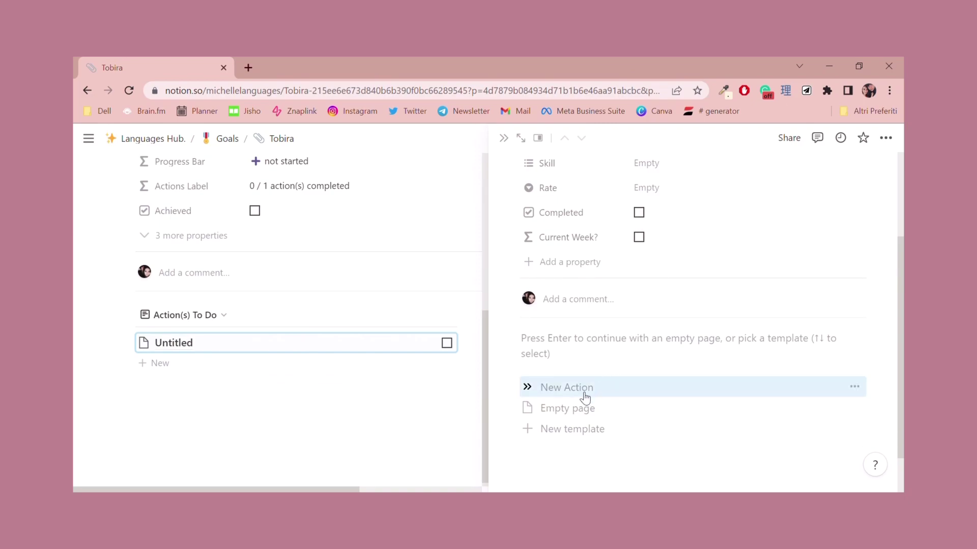
left_click(585, 392)
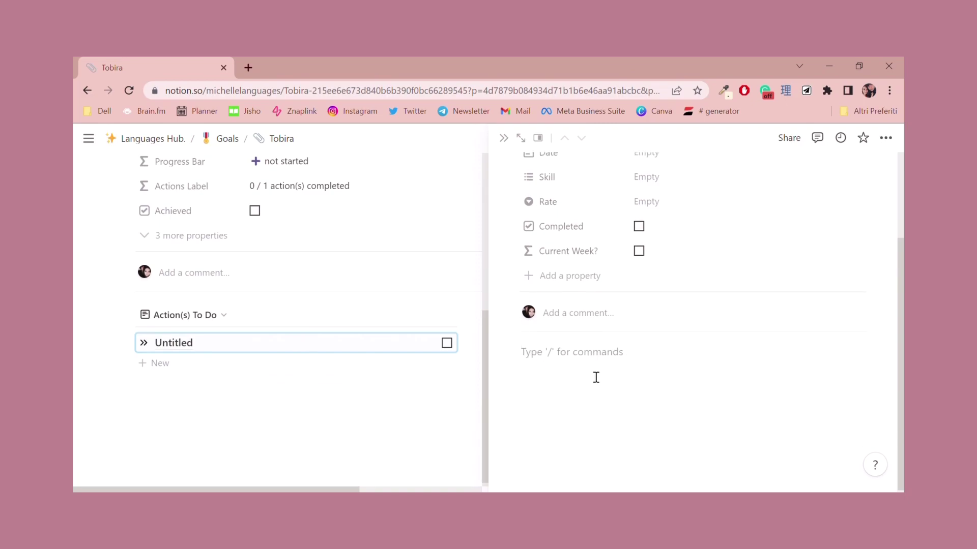
scroll(592, 387, "up", 3)
left_click(583, 185)
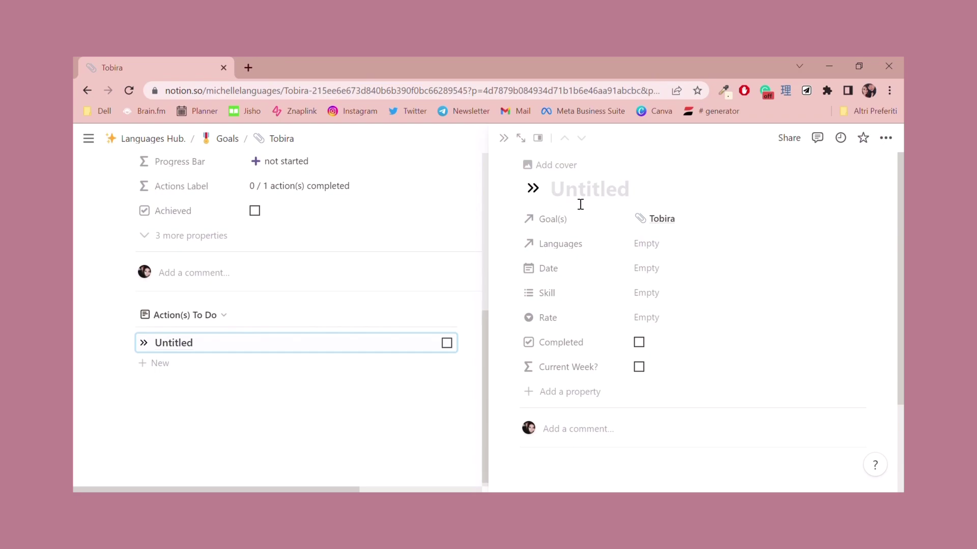
Title the action 'Chapter 1' and link it to the Japanese language.
type("Chapter 1")
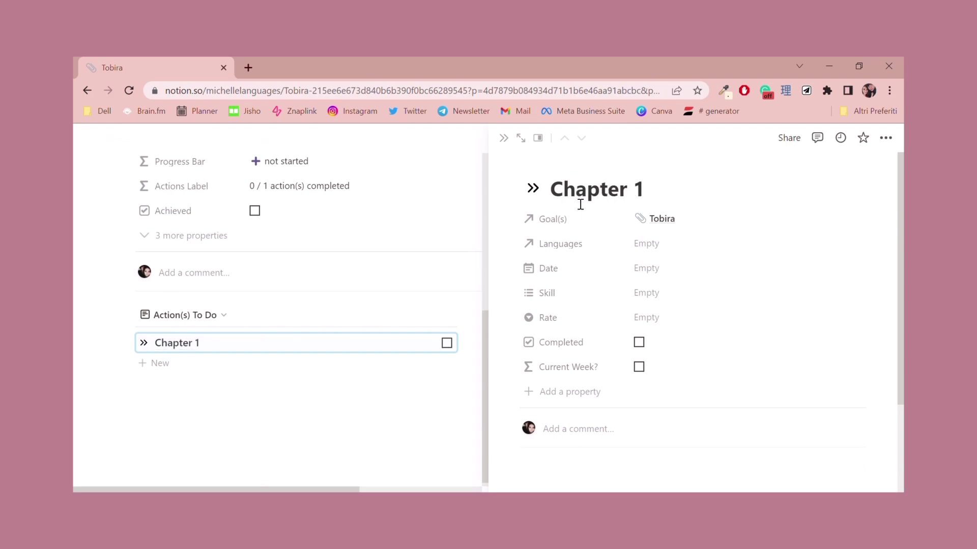
left_click(672, 243)
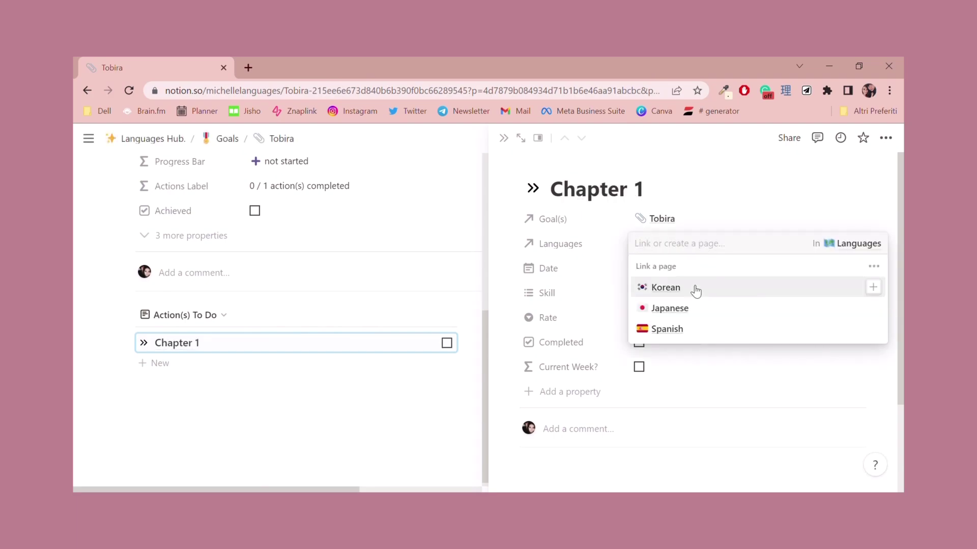
left_click(670, 308)
key("Escape")
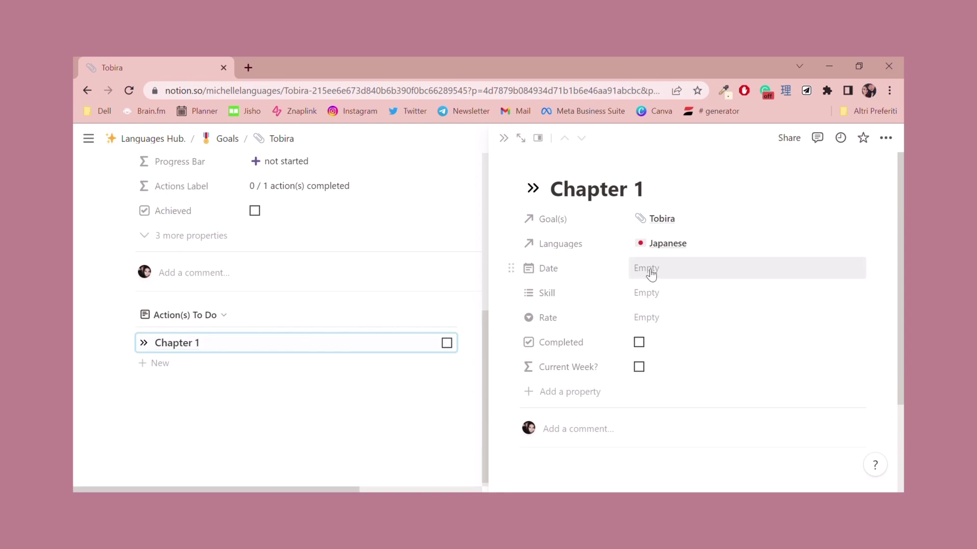
Set Chapter 1's date to August 1, 2022.
left_click(652, 275)
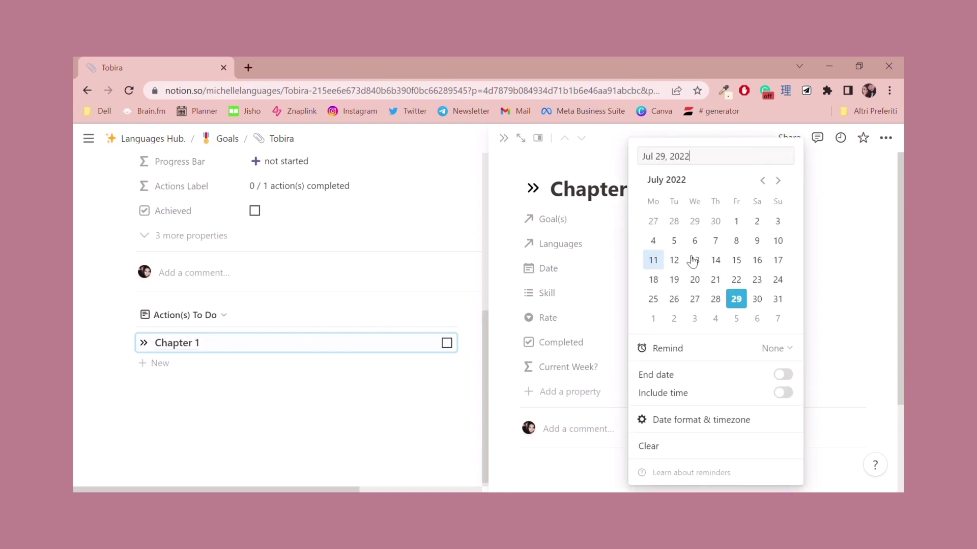
left_click(785, 181)
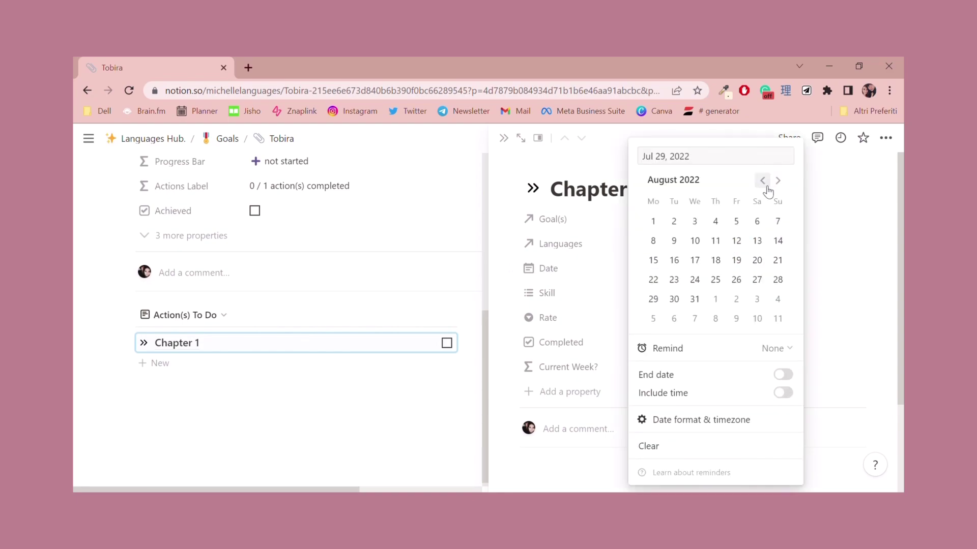
left_click(763, 182)
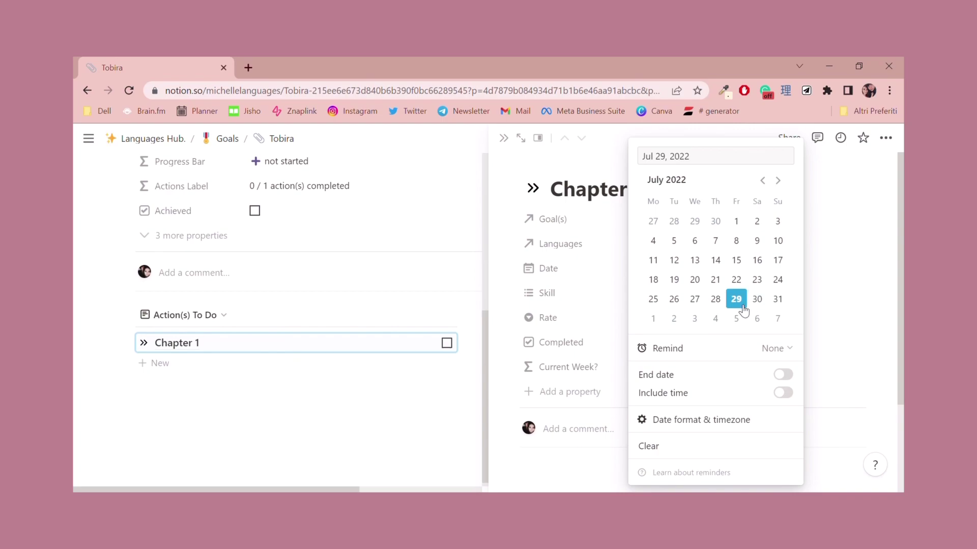
left_click(581, 348)
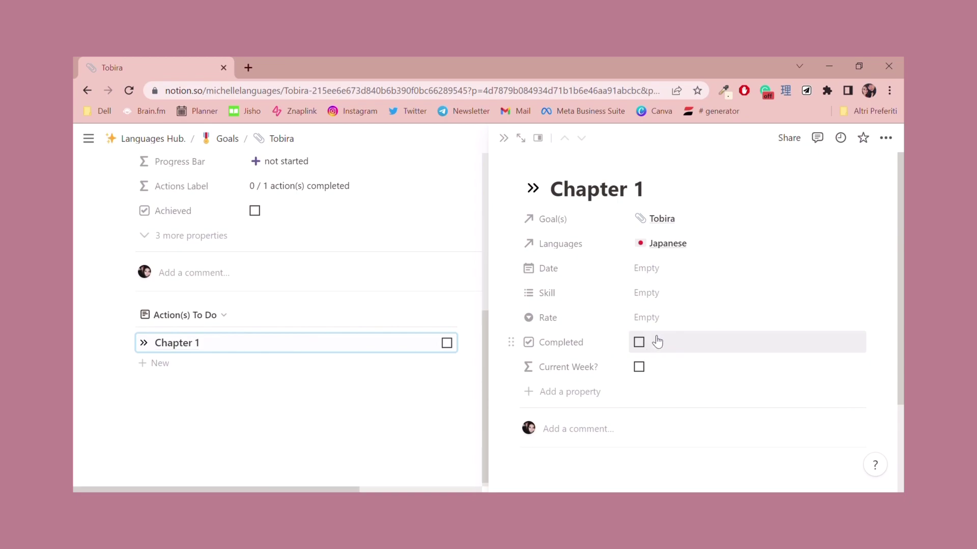
left_click(661, 269)
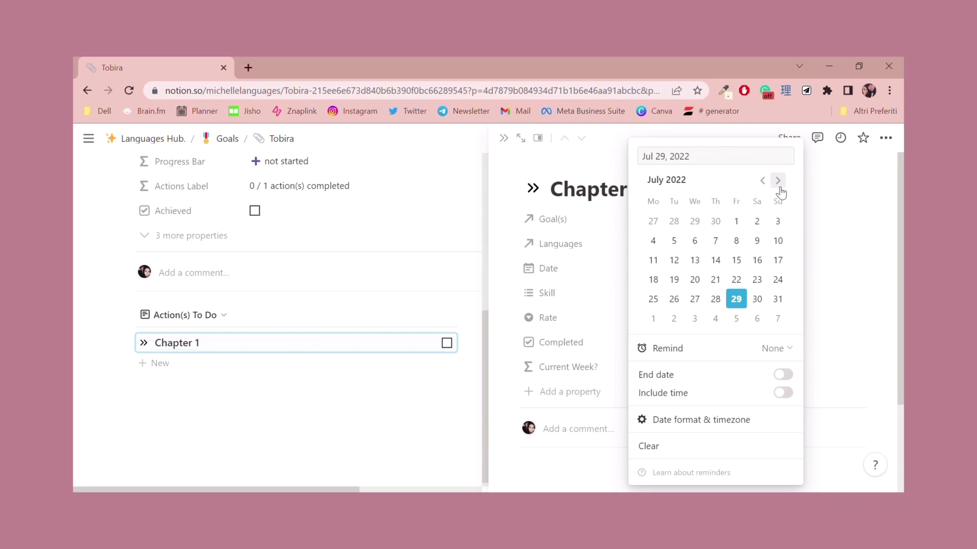
left_click(608, 191)
left_click(723, 271)
left_click(777, 180)
left_click(653, 221)
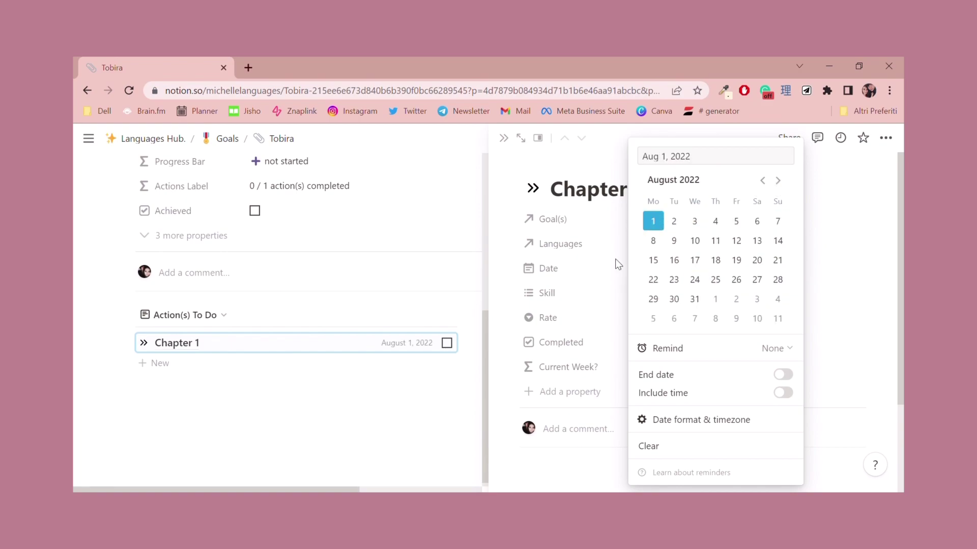
left_click(596, 304)
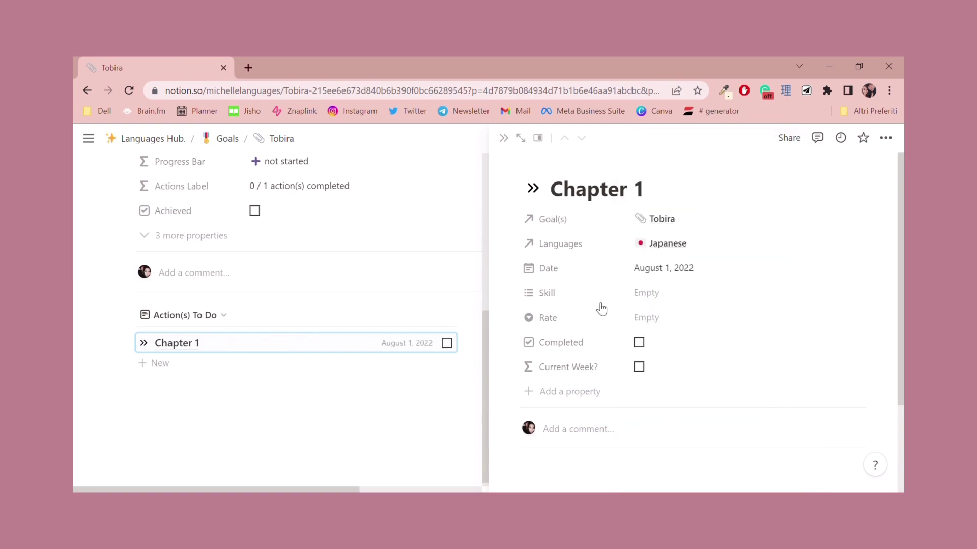
left_click(667, 295)
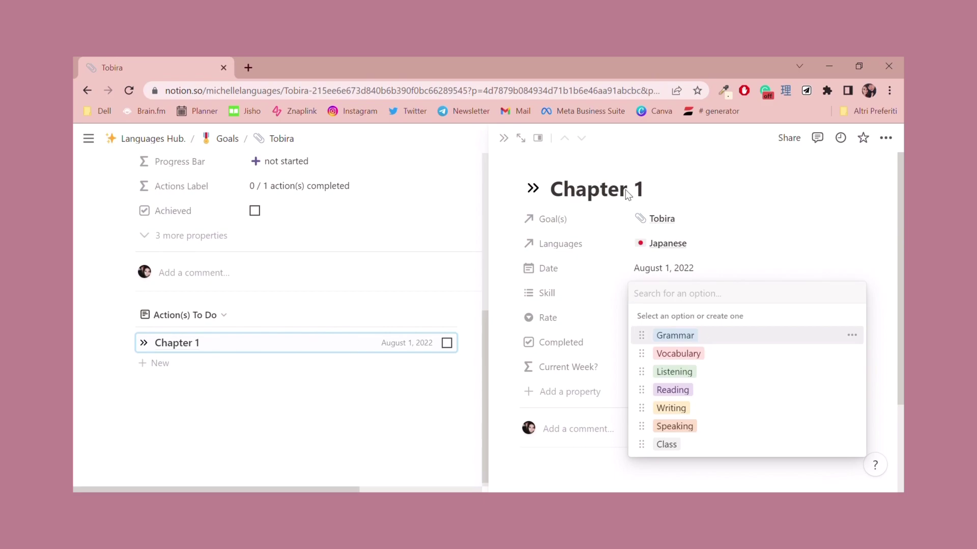
Tag Chapter 1 with the Grammar, Vocabulary and Reading skills.
left_click(692, 337)
left_click(696, 355)
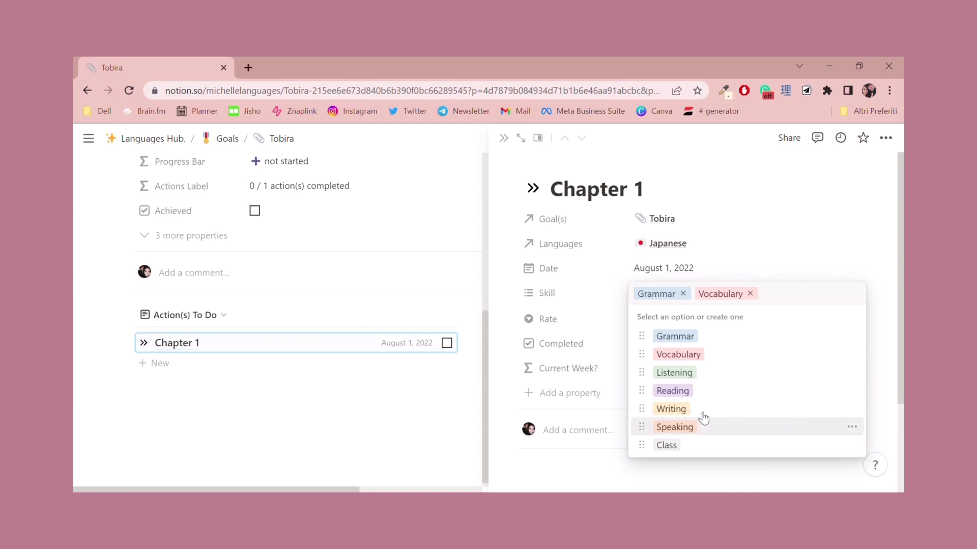
left_click(710, 396)
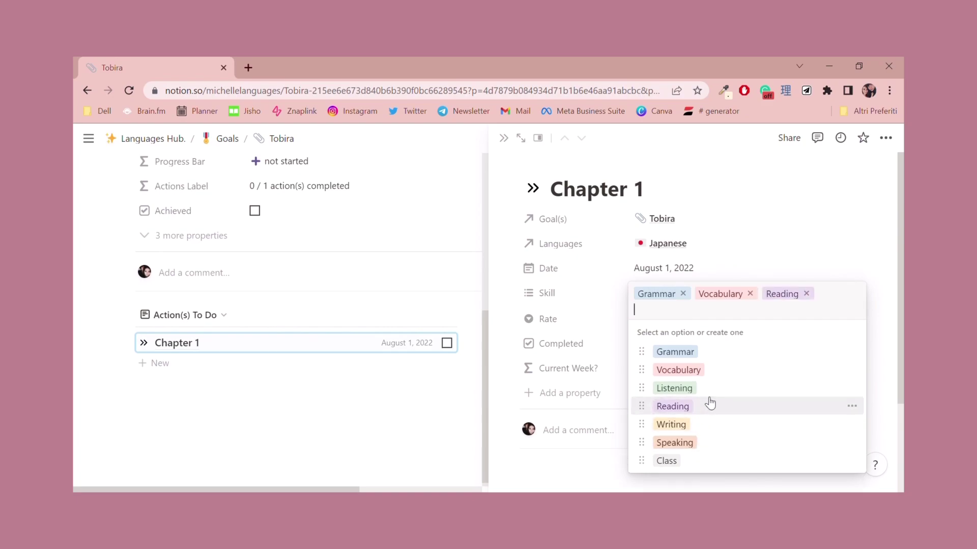
left_click(807, 240)
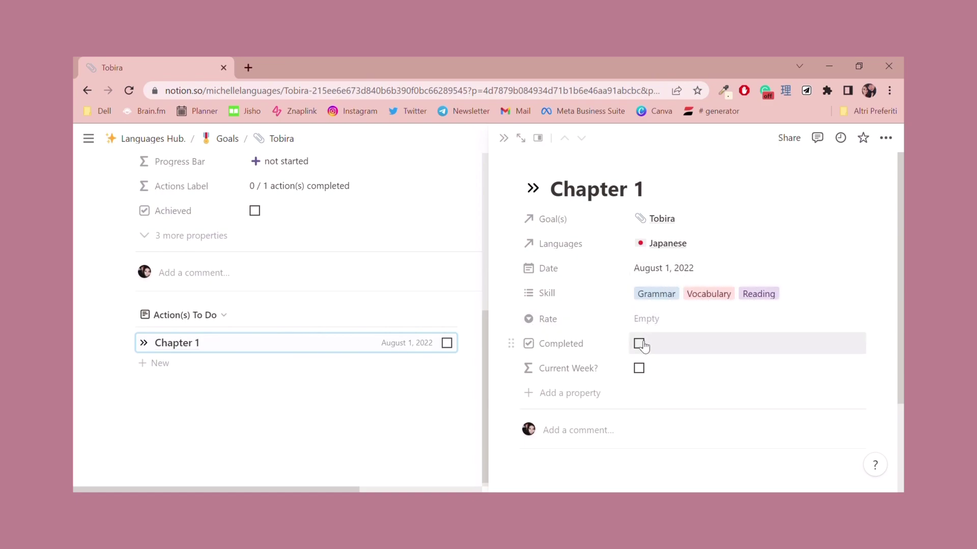
Give Chapter 1 a four-star rating.
left_click(668, 329)
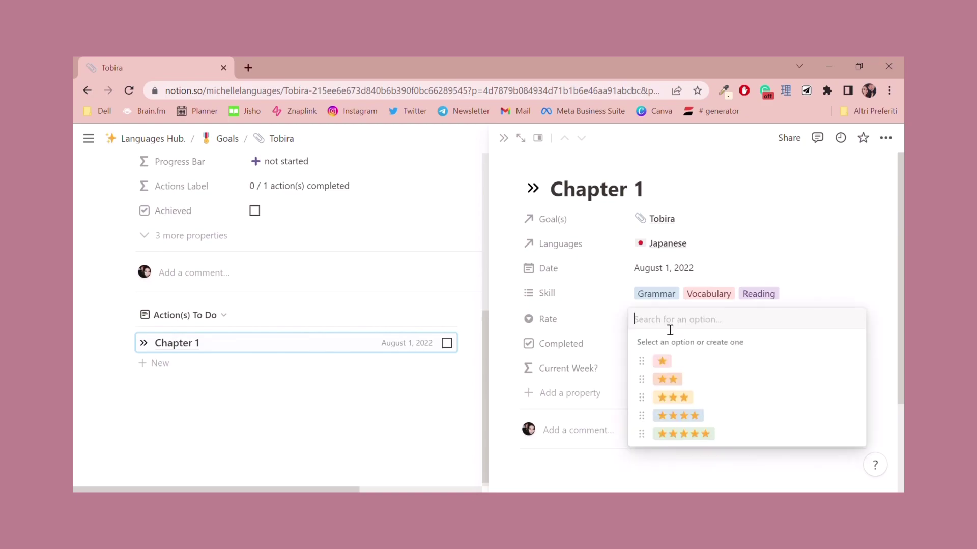
left_click(698, 418)
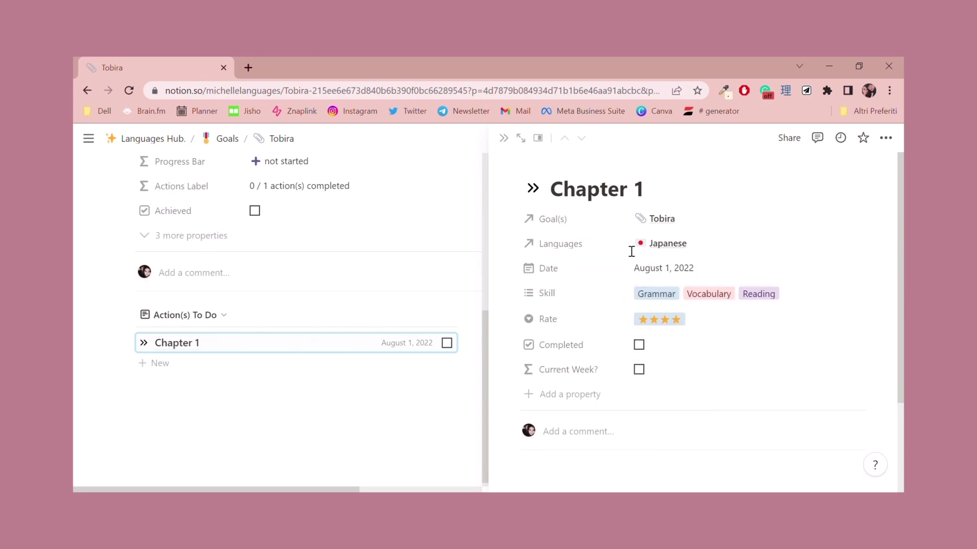
left_click(676, 270)
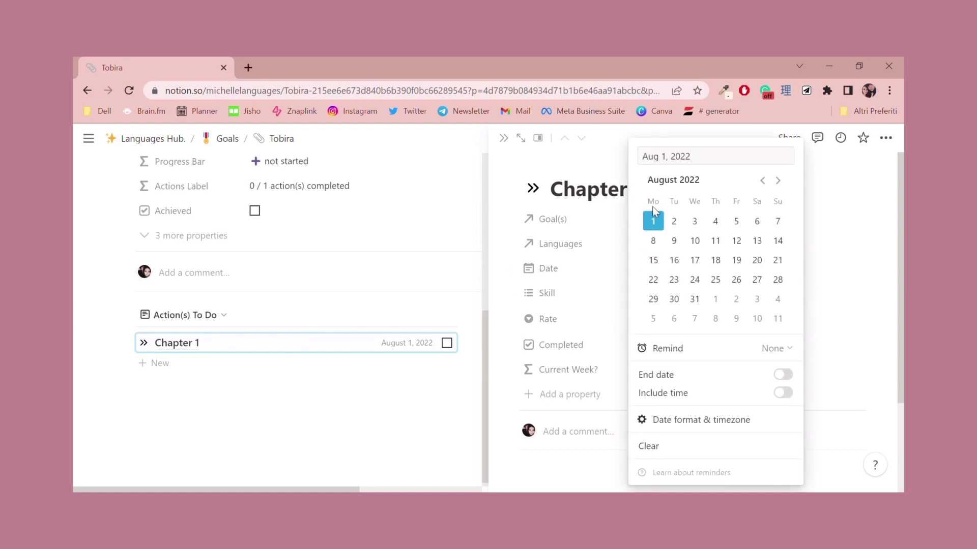
Redate Chapter 1 to July 29, 2022 and mark it Completed.
left_click(520, 391)
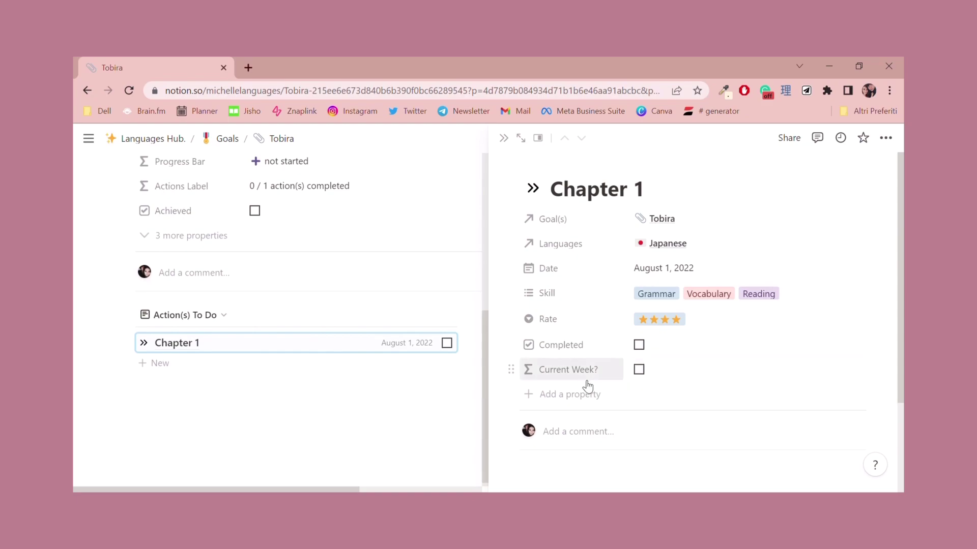
left_click(656, 277)
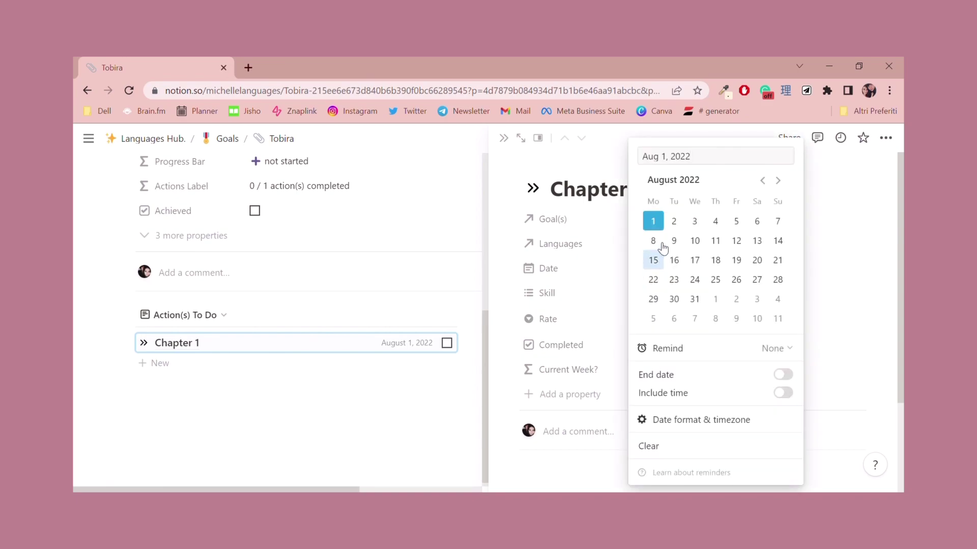
left_click(770, 184)
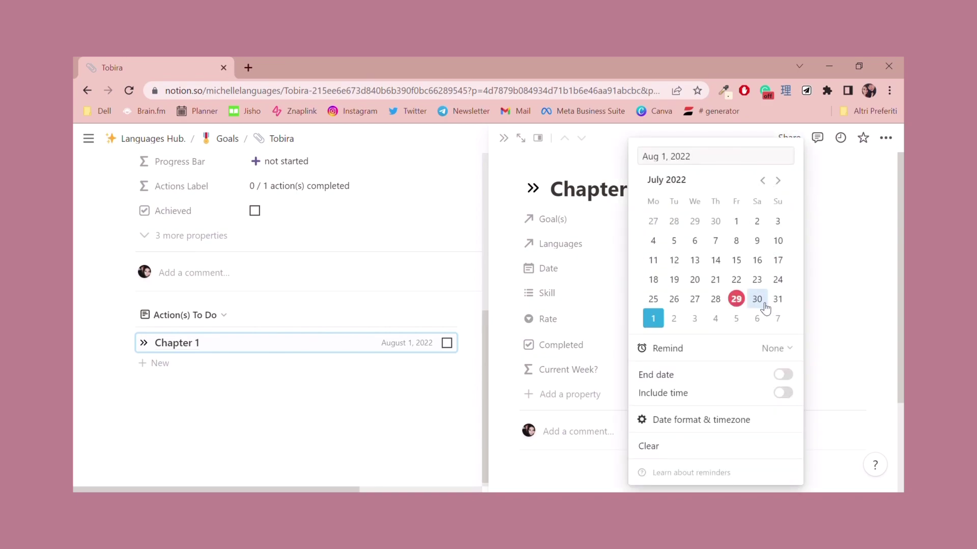
left_click(736, 299)
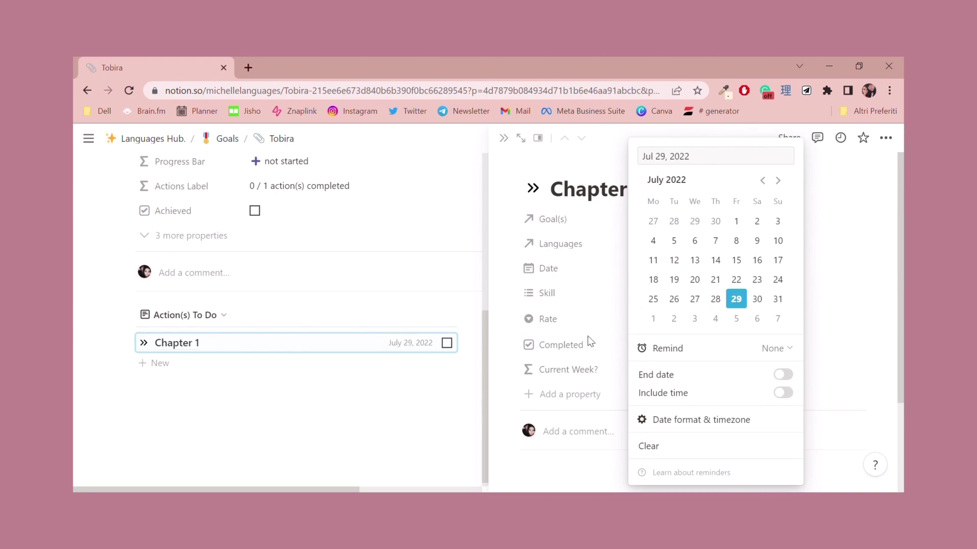
left_click(497, 347)
left_click(639, 345)
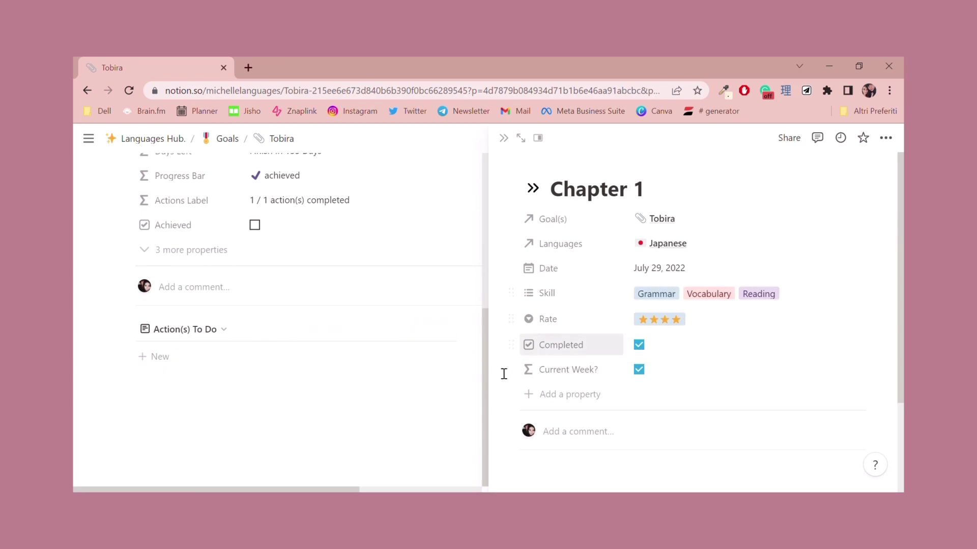
Close Chapter 1's peek and view all of Tobira's actions, including completed ones.
left_click(504, 138)
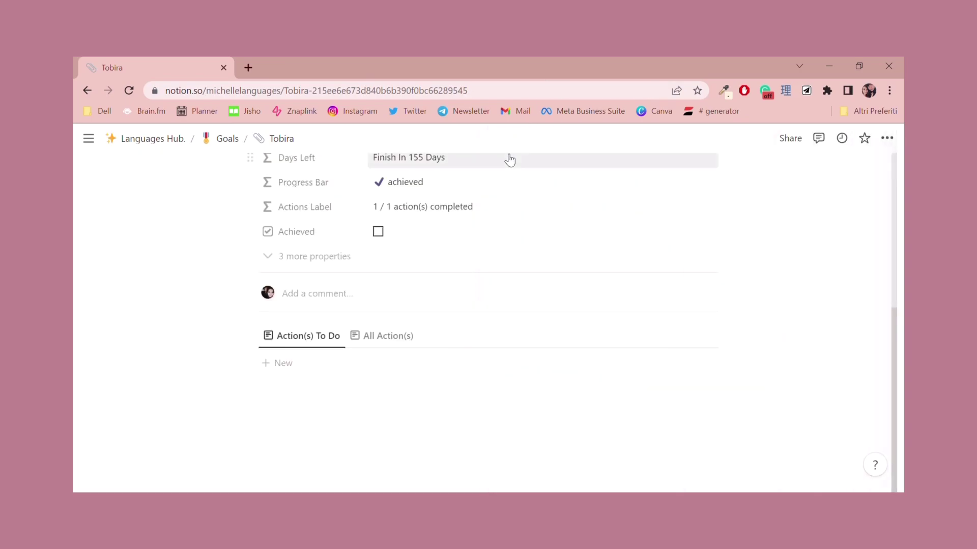
scroll(442, 233, "up", 2)
scroll(443, 357, "down", 3)
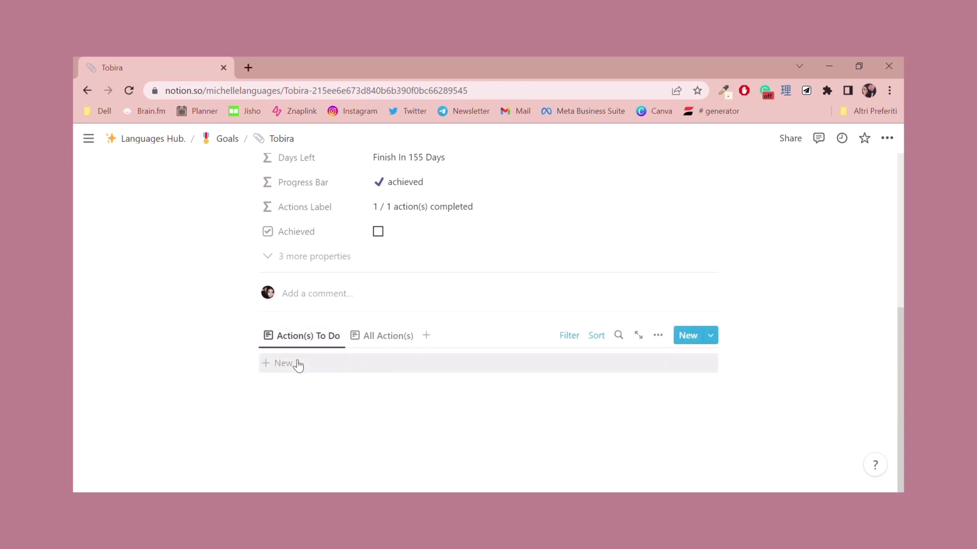
left_click(362, 345)
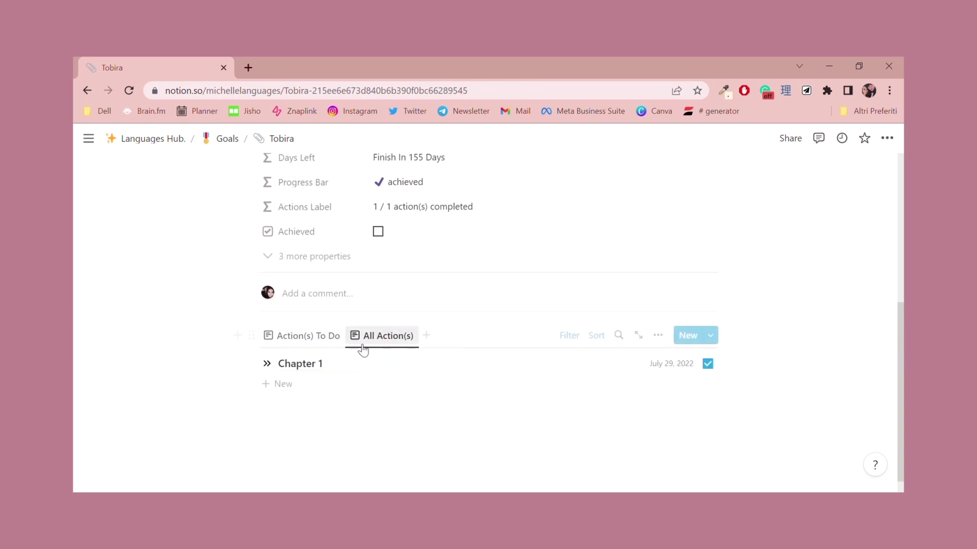
scroll(376, 338, "down", 1)
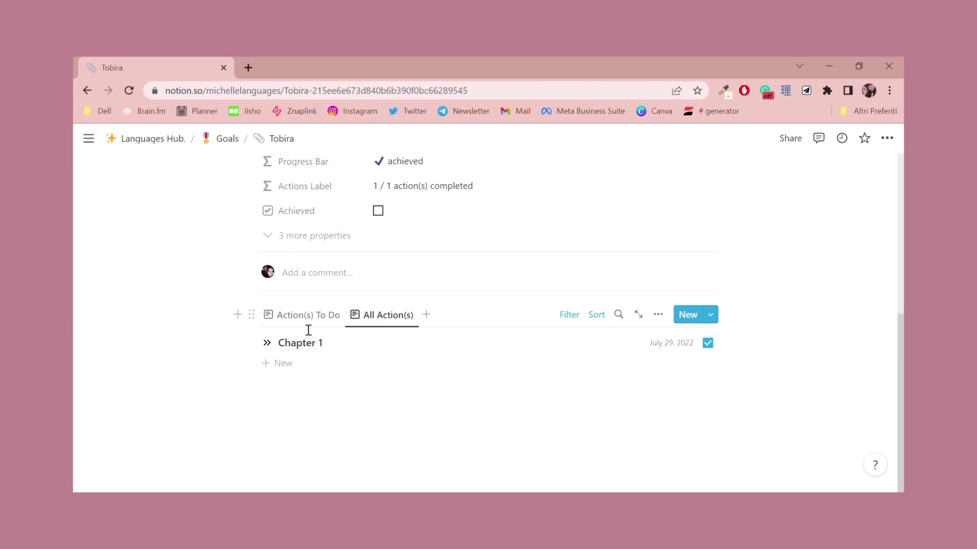
Switch back to Tobira's Action(s) To Do list and return to Languages Hub.
left_click(295, 320)
scroll(294, 323, "up", 6)
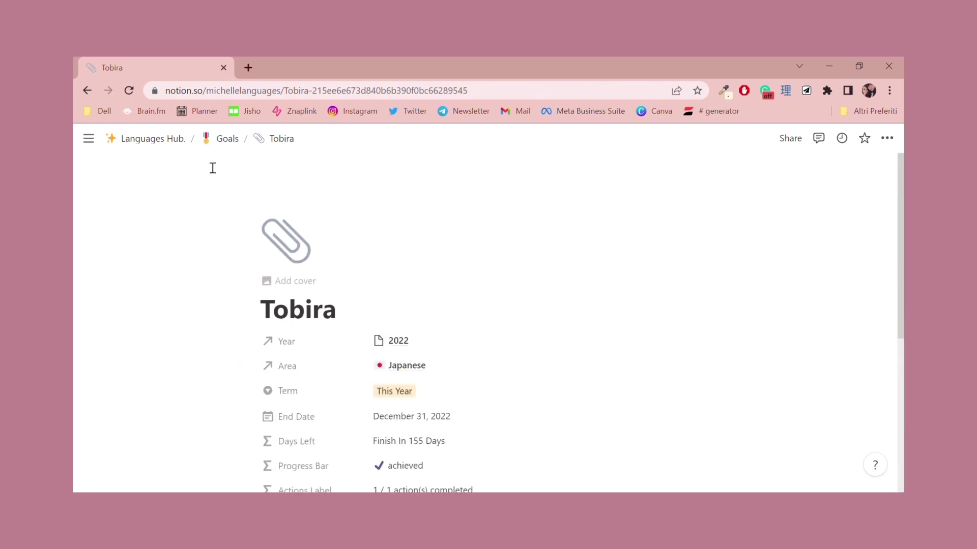
left_click(145, 146)
Peek at Chapter 1's details from the Study Plan board, then open the board's Filter menu.
scroll(405, 178, "down", 3)
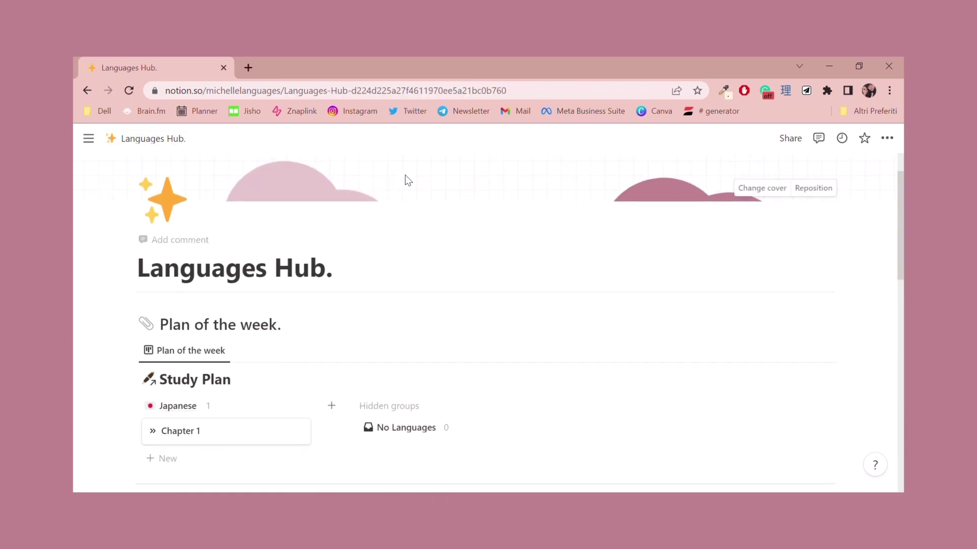
scroll(405, 186, "down", 1)
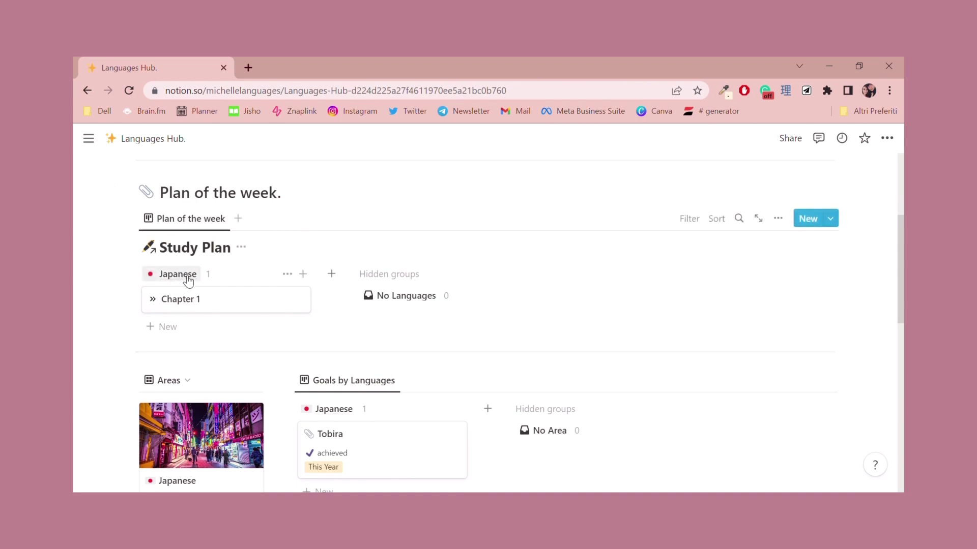
left_click(201, 306)
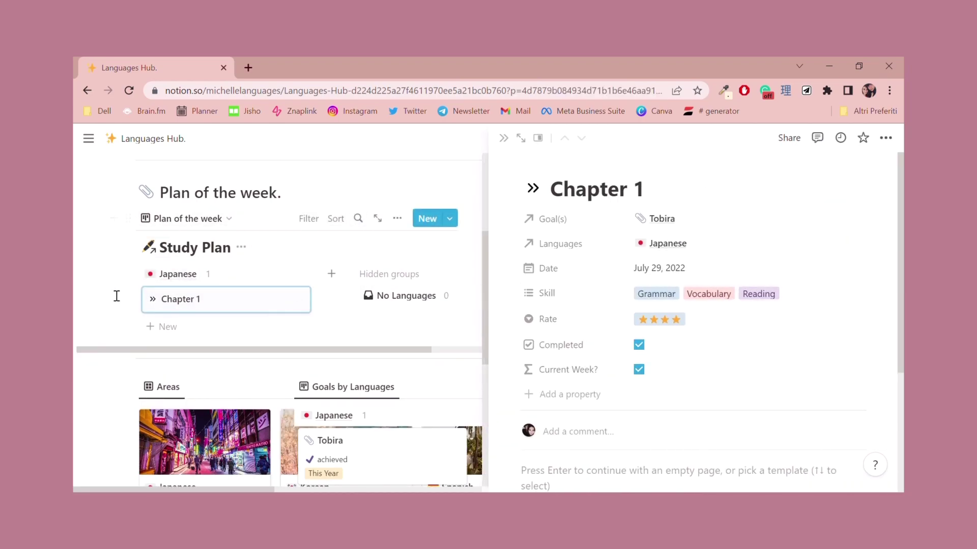
left_click(103, 319)
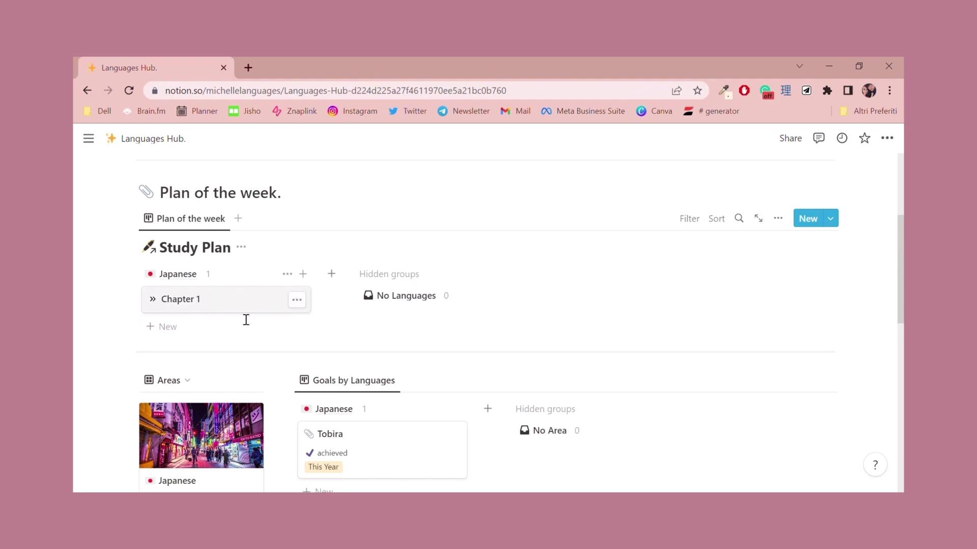
left_click(692, 221)
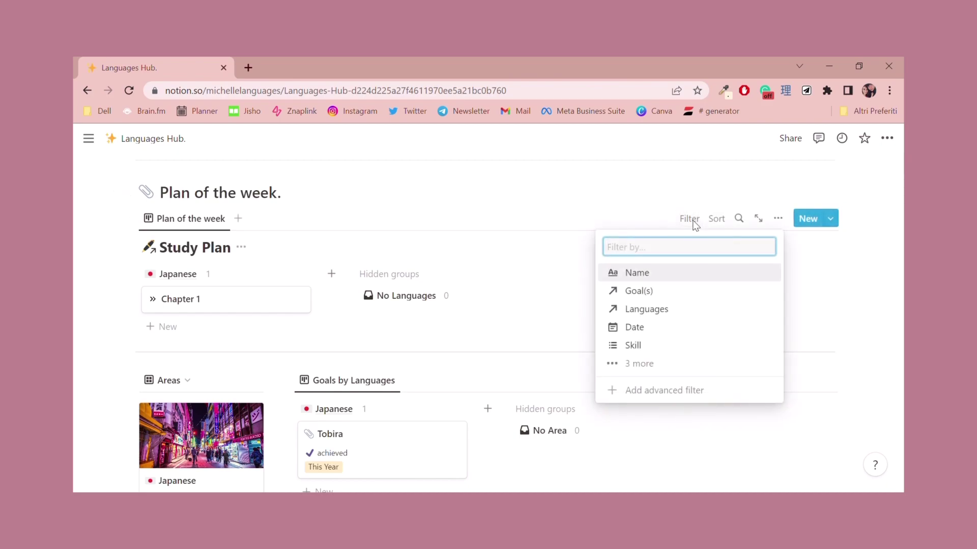
Add an advanced Study Plan filter rule: Completed is not Checked.
left_click(657, 390)
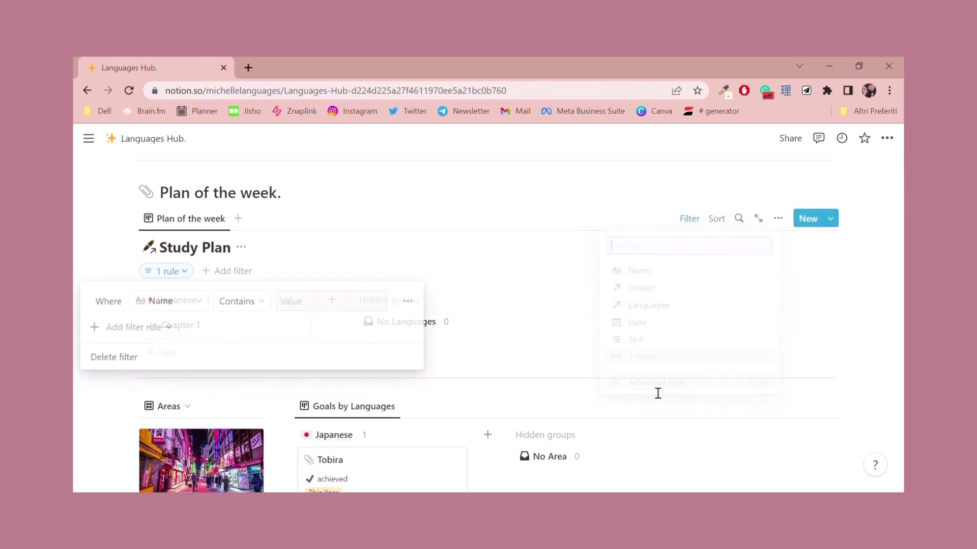
left_click(171, 303)
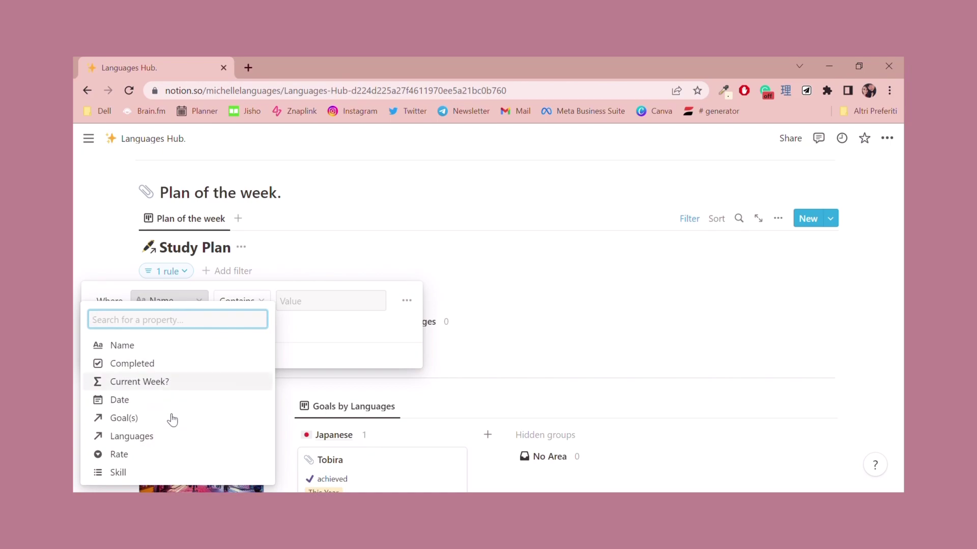
left_click(155, 364)
left_click(235, 300)
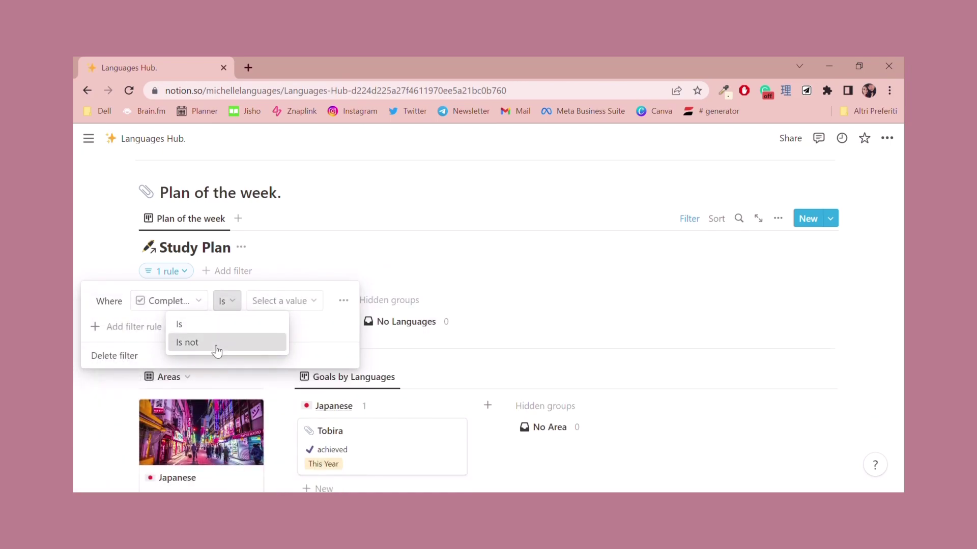
left_click(217, 342)
left_click(279, 302)
left_click(255, 342)
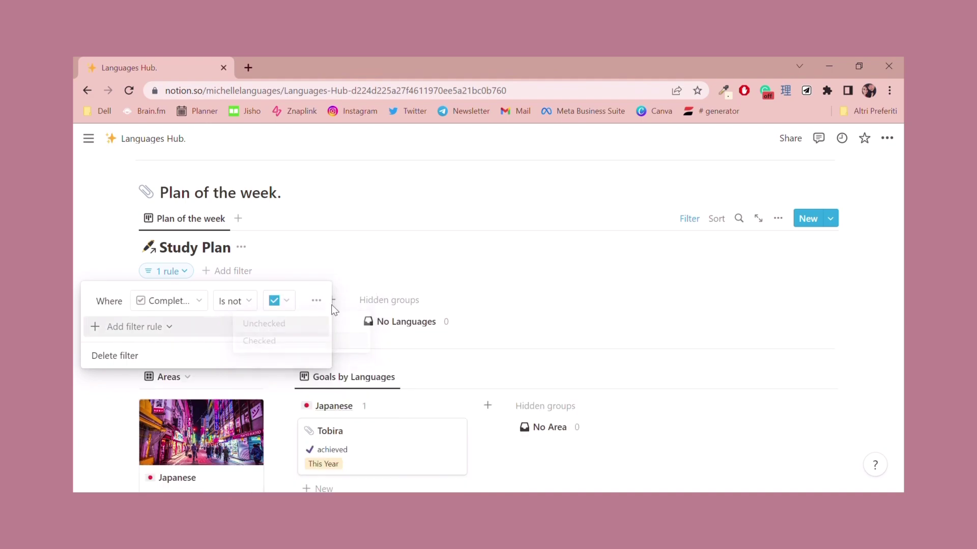
left_click(389, 246)
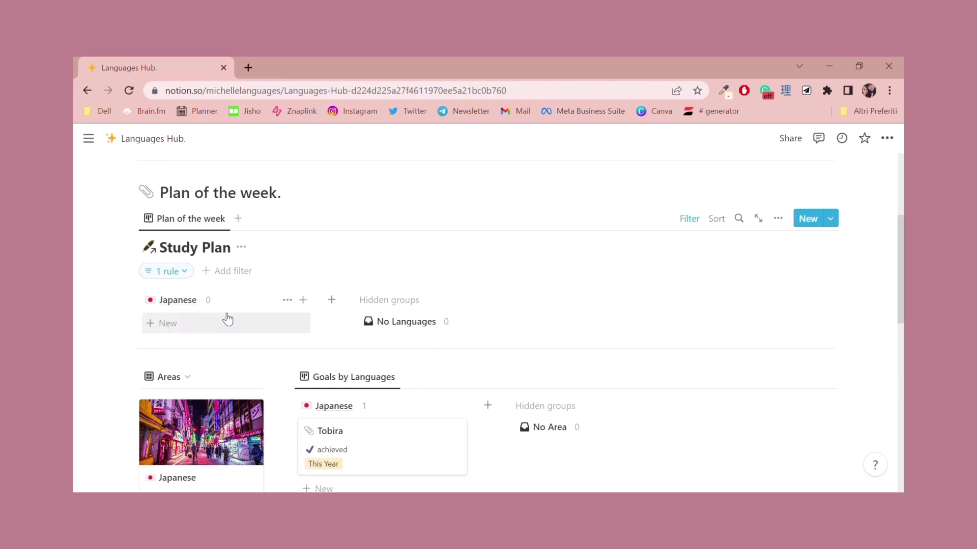
scroll(193, 319, "down", 3)
Change Chapter 1's date to July 22, 2022.
scroll(194, 319, "down", 2)
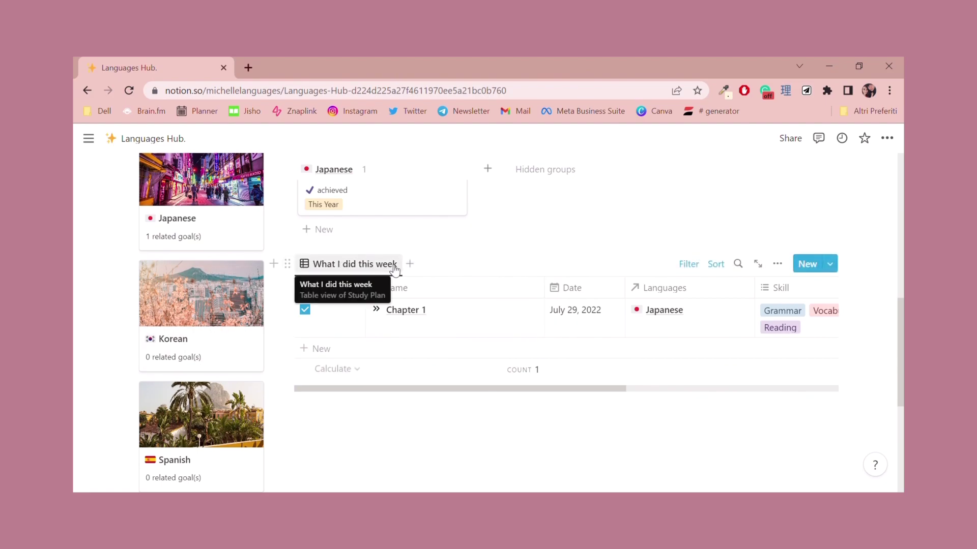
left_click_drag(405, 391, 375, 386)
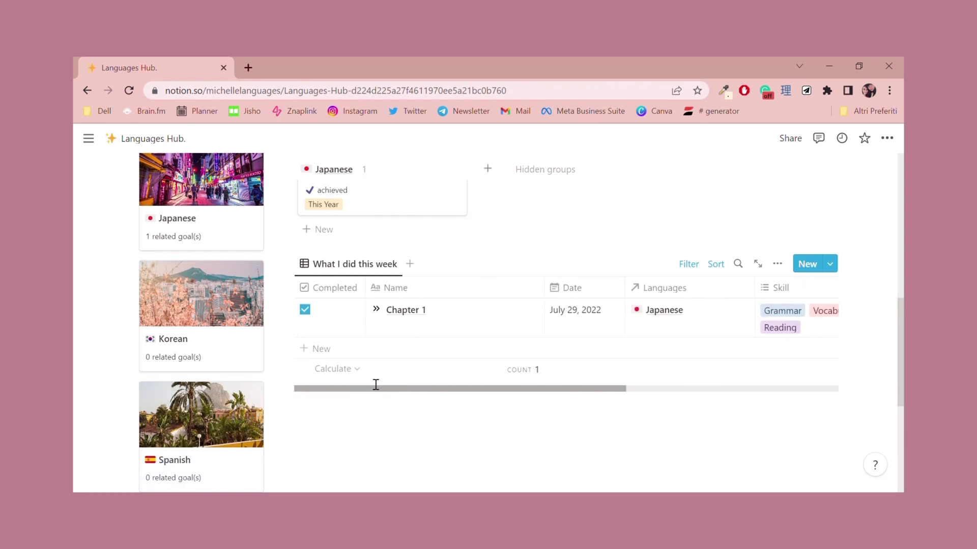
left_click(558, 316)
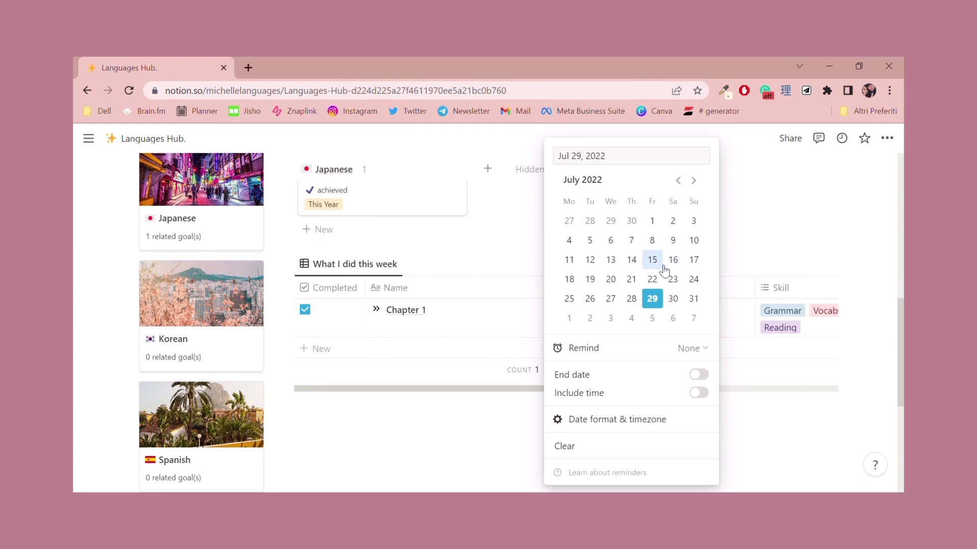
left_click(661, 283)
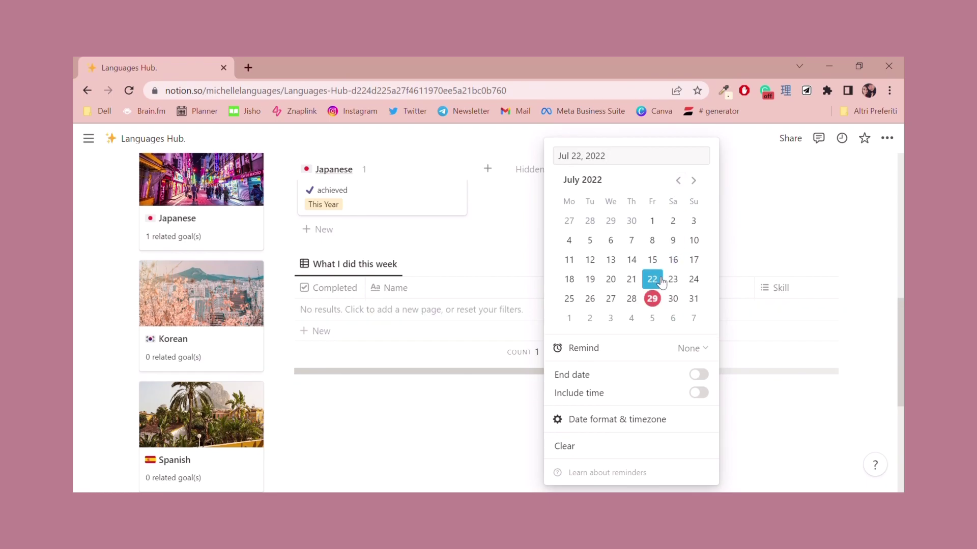
left_click(409, 275)
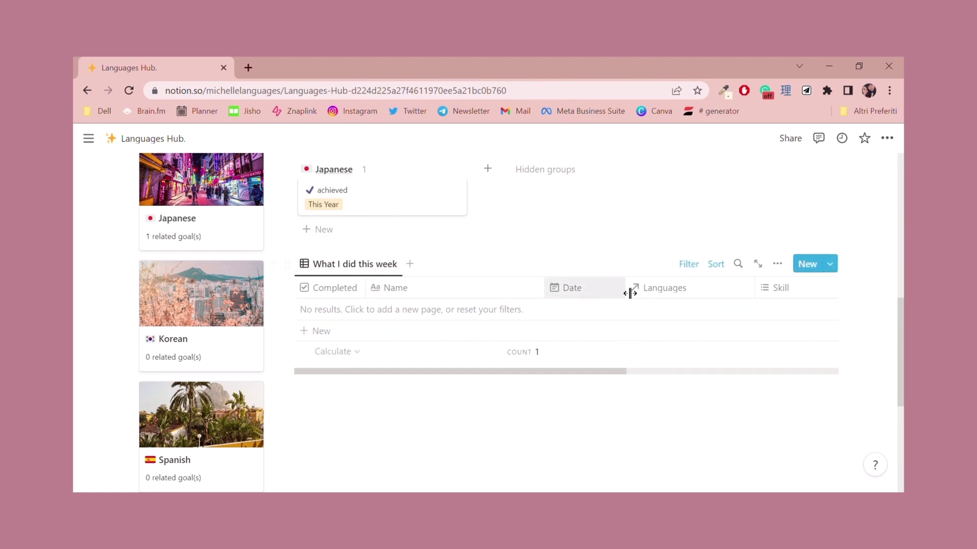
Open the Study Plan database from the Menu block.
scroll(402, 308, "up", 5)
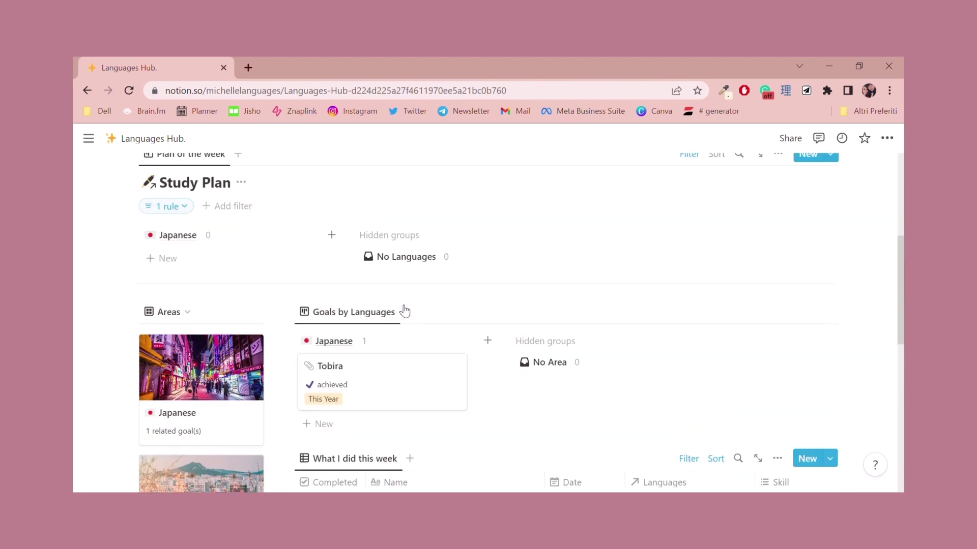
scroll(376, 346, "down", 3)
scroll(366, 367, "down", 8)
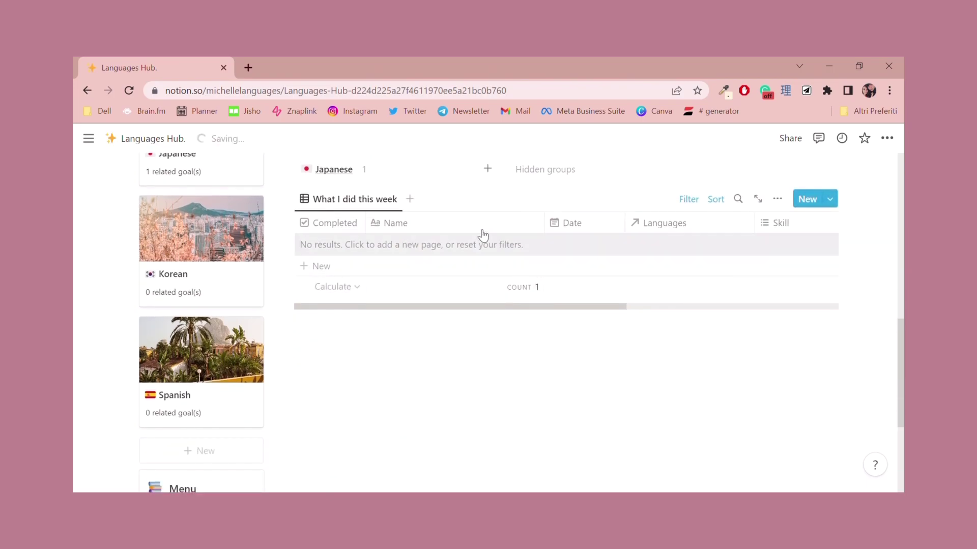
left_click(209, 356)
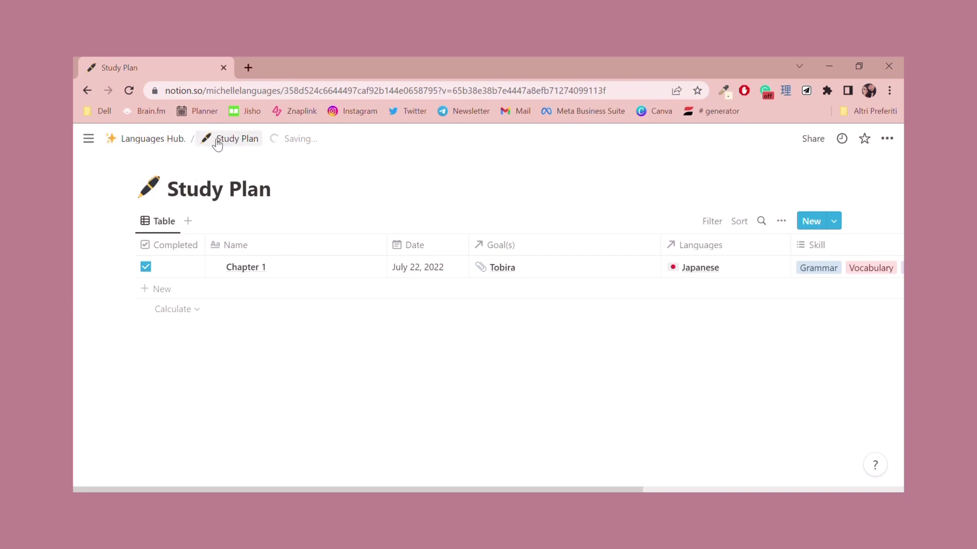
Return to Languages Hub and open the Tobira goal as a full page.
left_click(174, 137)
scroll(173, 371, "down", 3)
scroll(184, 361, "down", 4)
left_click(384, 218)
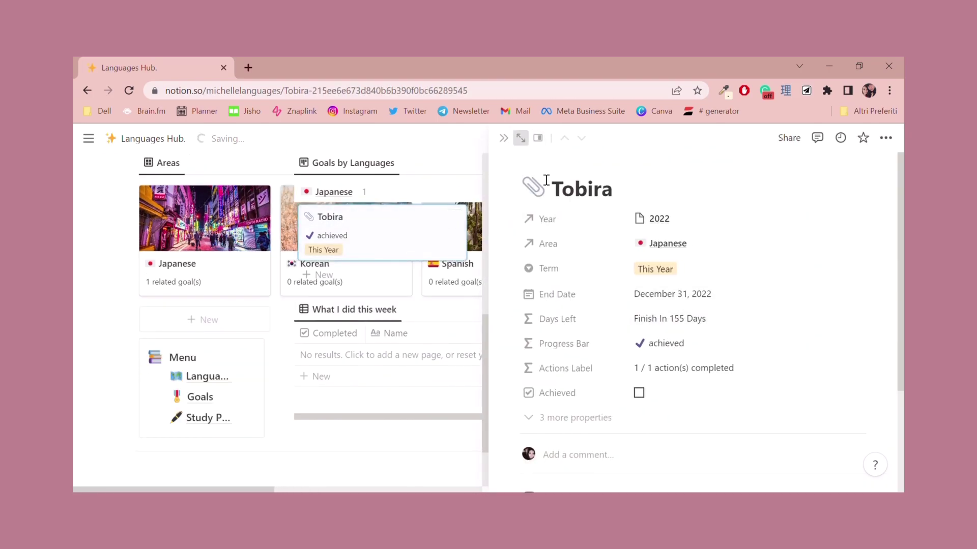
left_click(520, 138)
scroll(572, 236, "down", 4)
Switch Tobira's actions from All Action(s) to Action(s) To Do and add a new action.
left_click(387, 335)
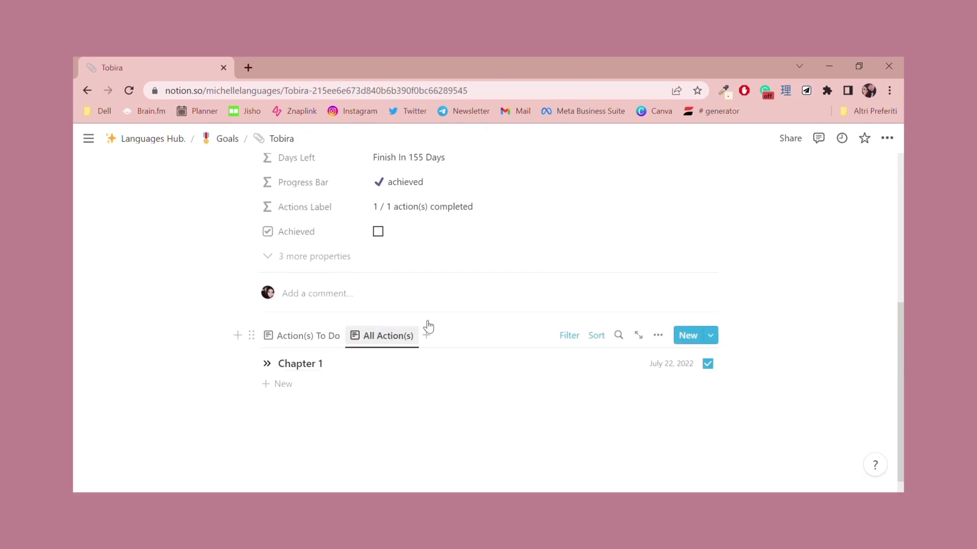
scroll(321, 390, "up", 4)
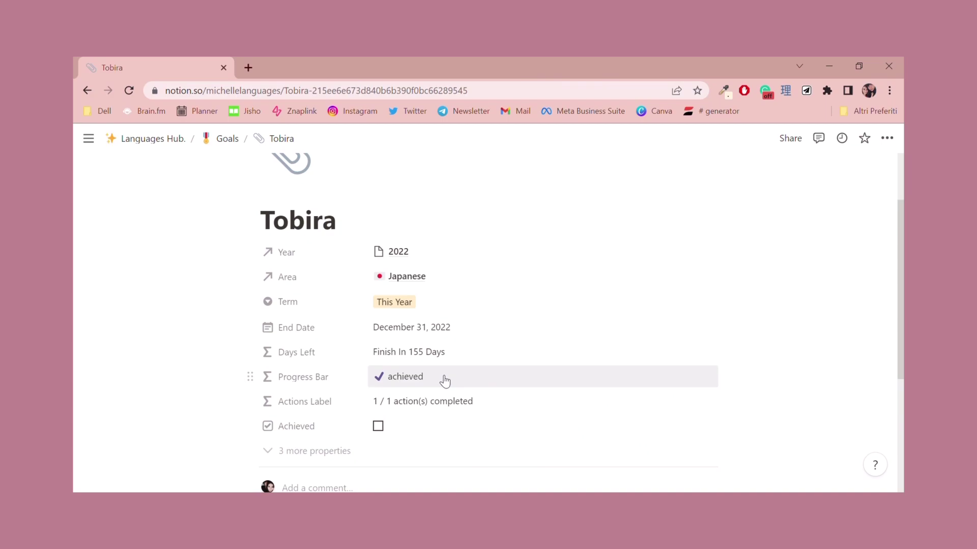
scroll(445, 381, "down", 1)
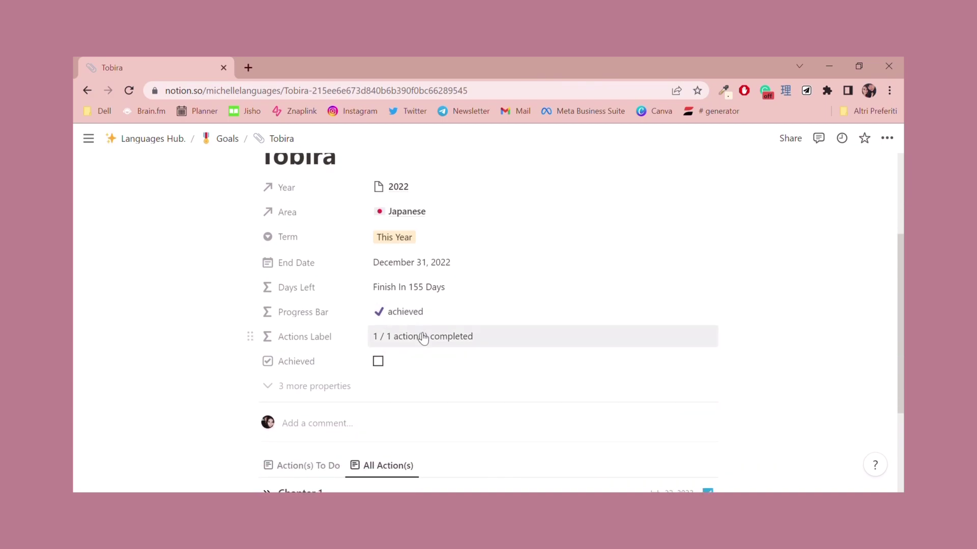
scroll(422, 338, "down", 1)
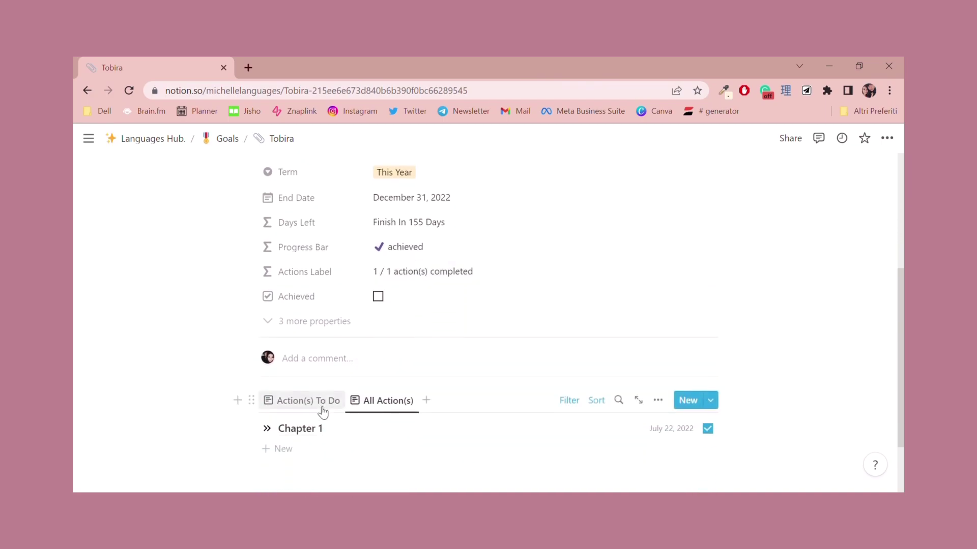
left_click(315, 402)
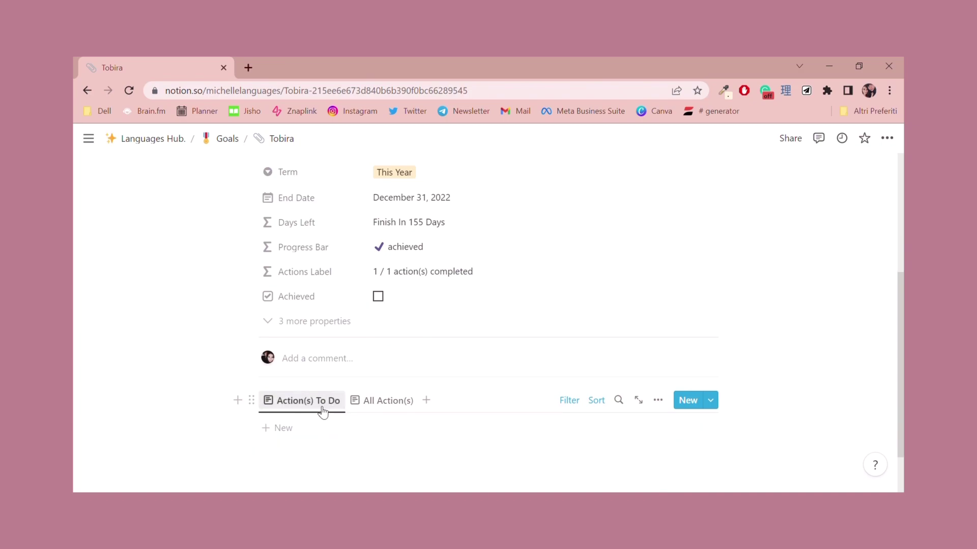
left_click(278, 433)
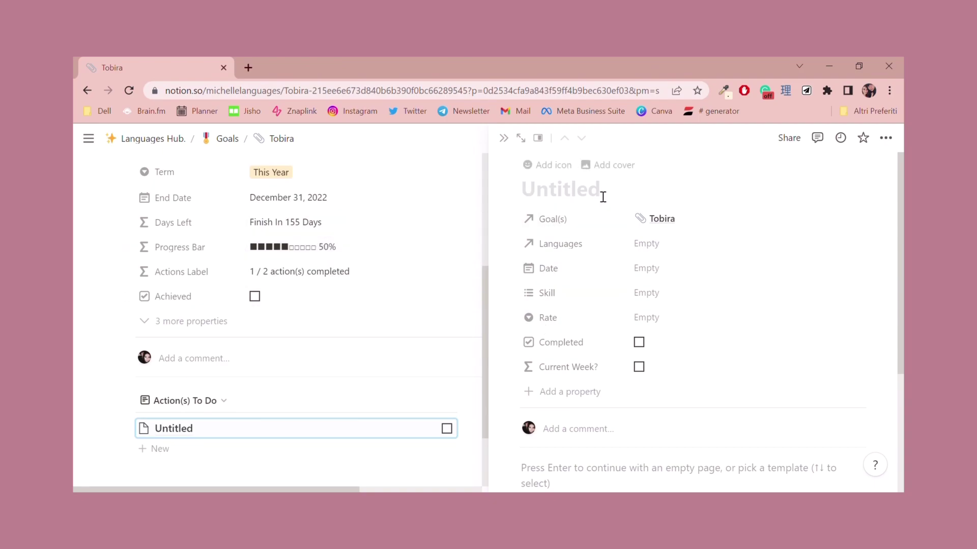
Create the new action as an empty page titled 'Chapter 2', linked to Japanese.
scroll(639, 390, "down", 3)
left_click(584, 406)
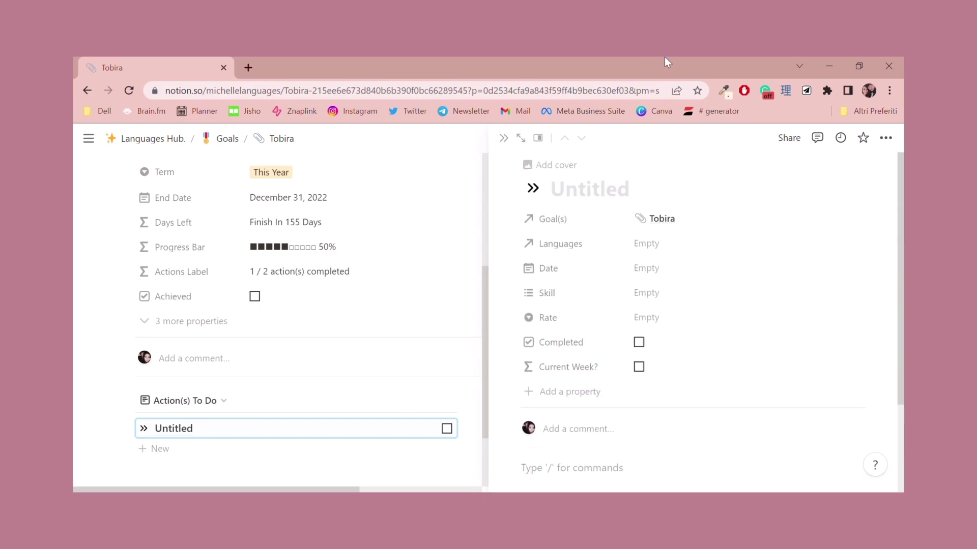
left_click(624, 197)
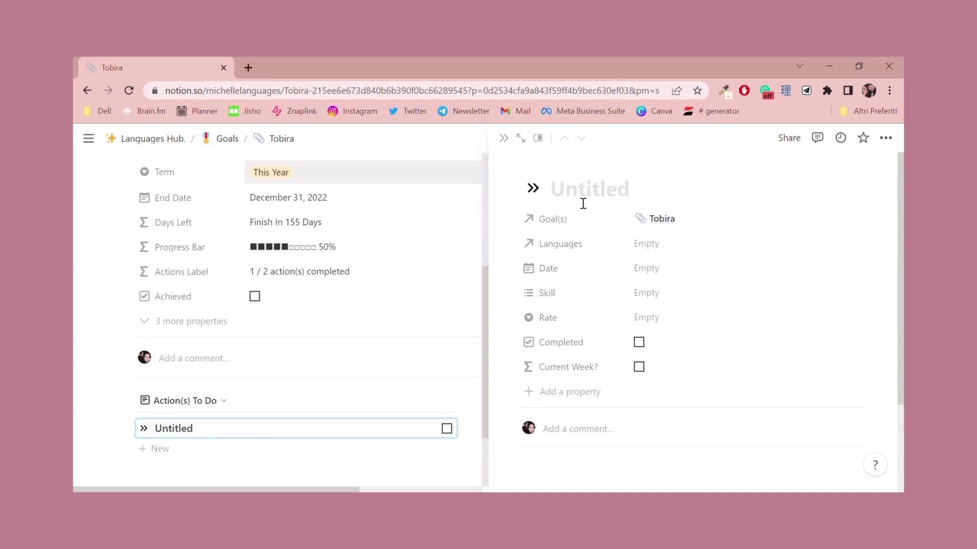
type("Chap")
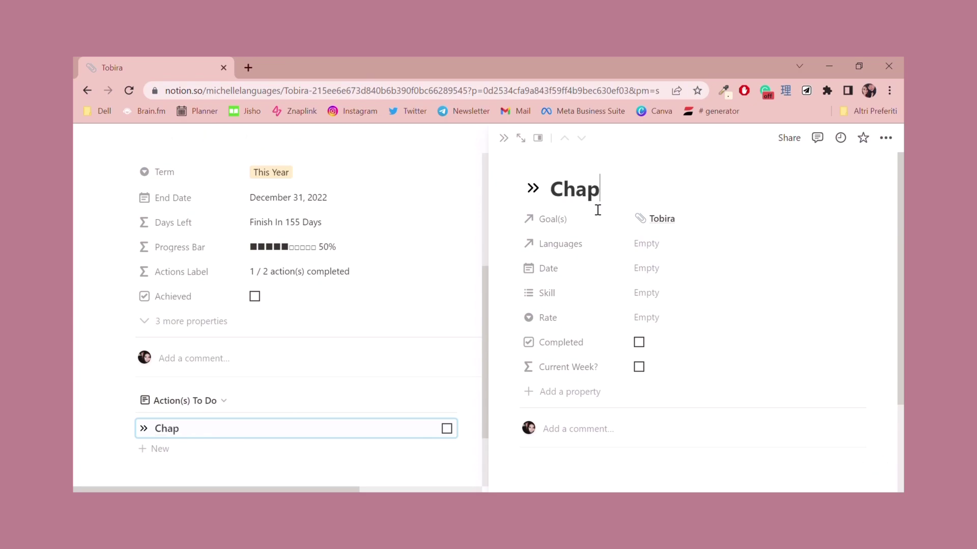
type("ter 2")
left_click(656, 245)
left_click(695, 334)
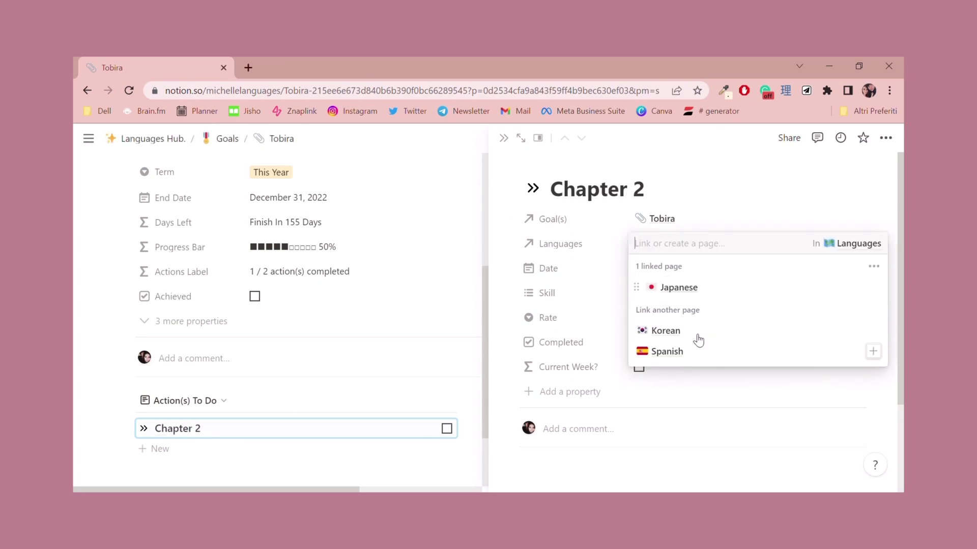
left_click(507, 239)
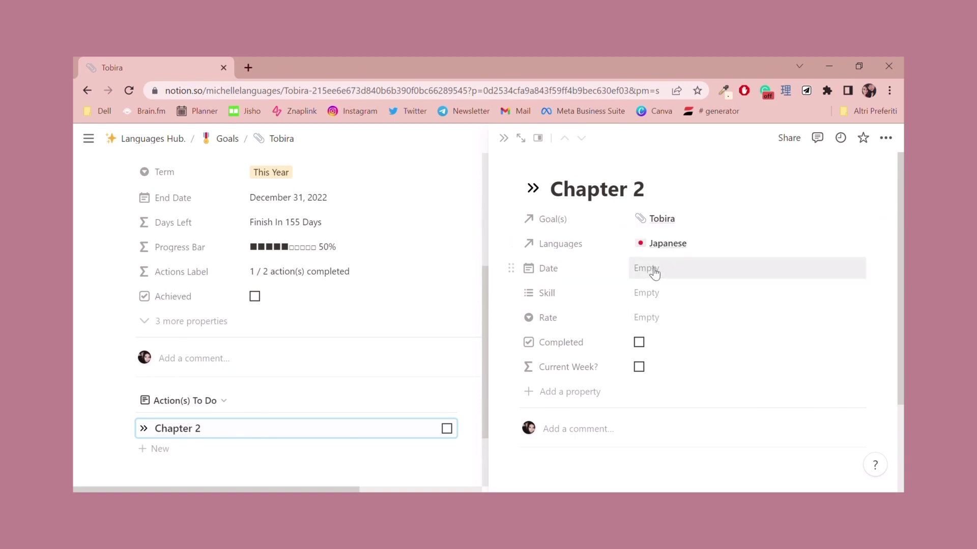
Set Chapter 2's date to August 2, 2022.
left_click(647, 270)
left_click(783, 184)
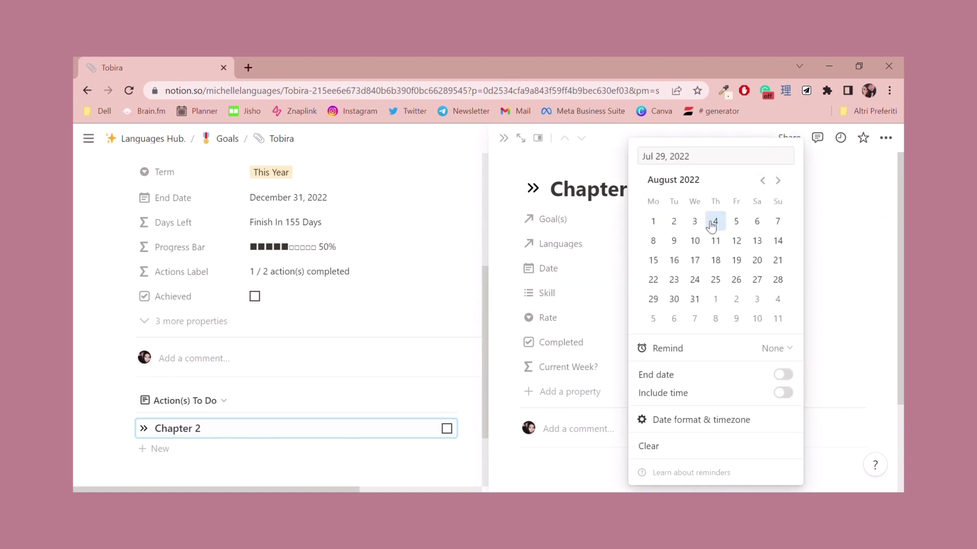
left_click(676, 226)
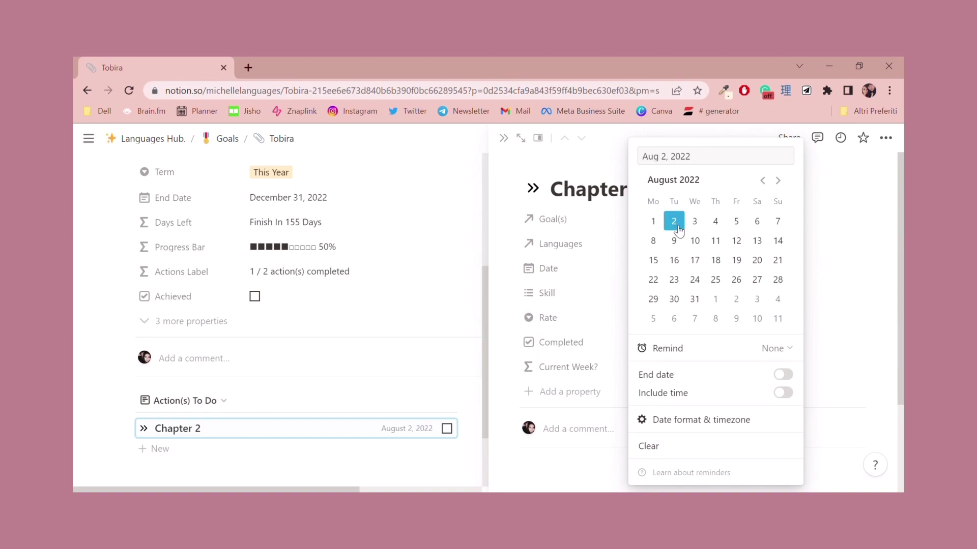
left_click(505, 303)
Tag Chapter 2 with the Grammar, Vocabulary and Reading skills.
left_click(649, 293)
left_click(693, 336)
left_click(686, 353)
left_click(703, 390)
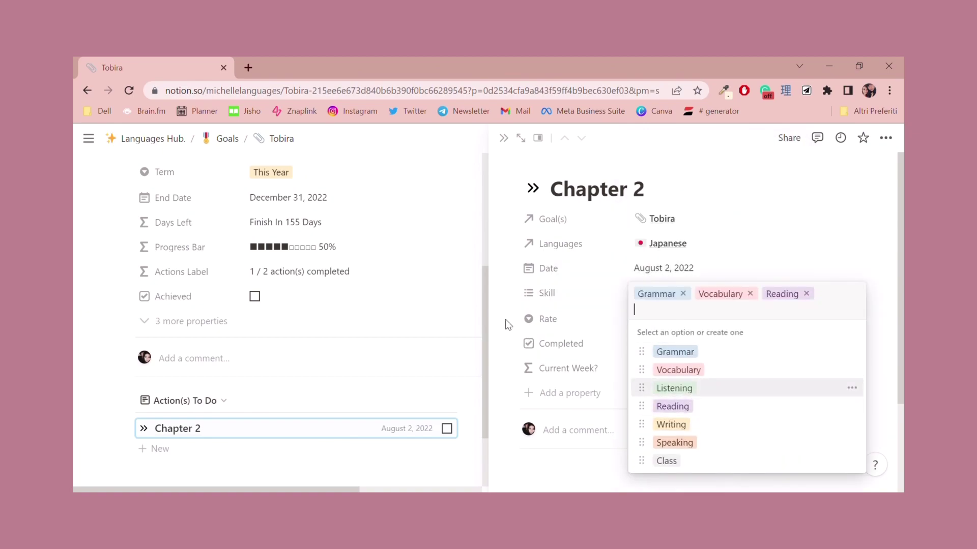
left_click(496, 325)
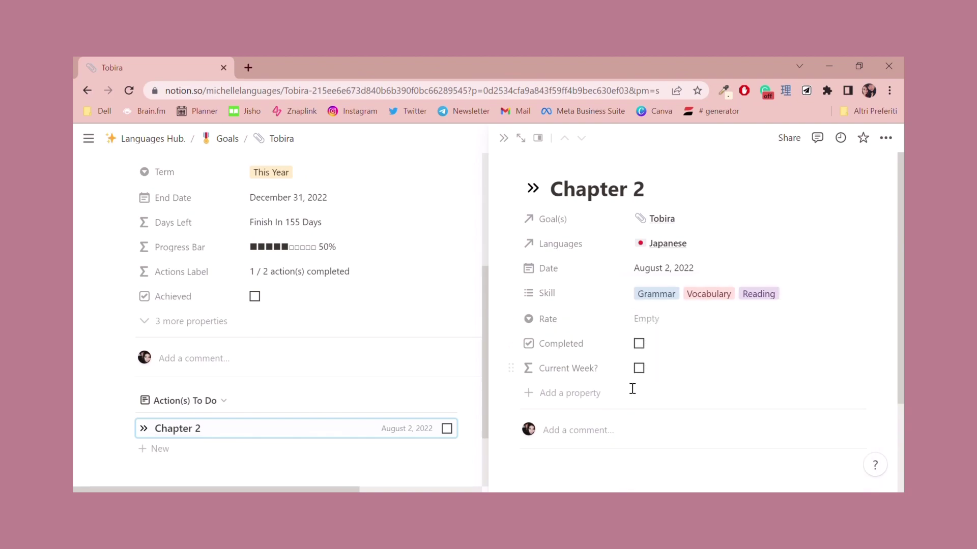
Return to Languages Hub and review the Study Plan board's Japanese, Korean and Spanish task columns.
left_click(166, 147)
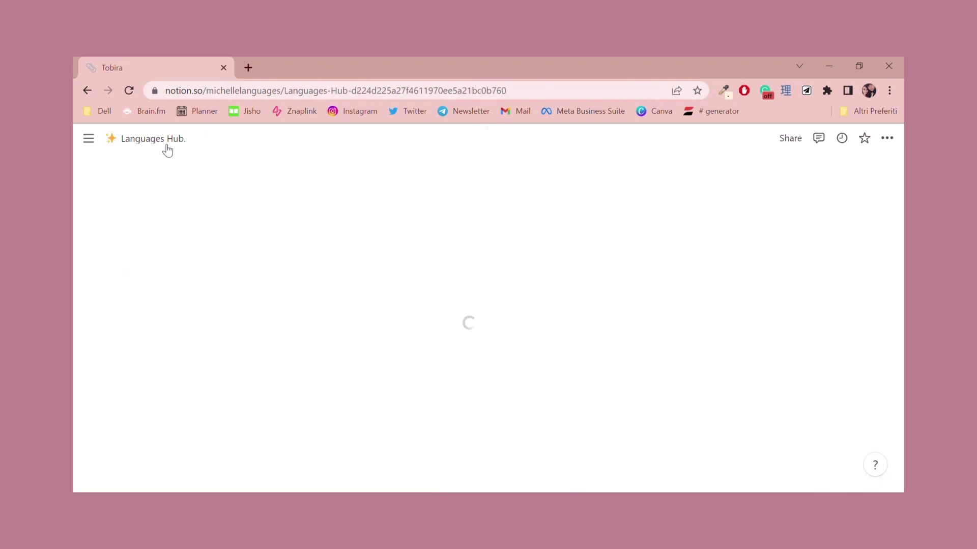
scroll(313, 335, "down", 3)
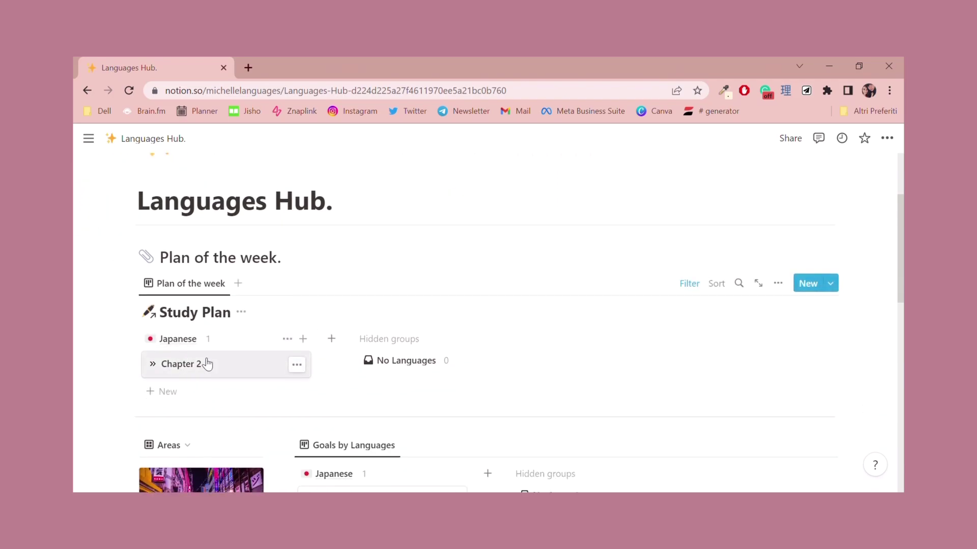
scroll(207, 364, "down", 6)
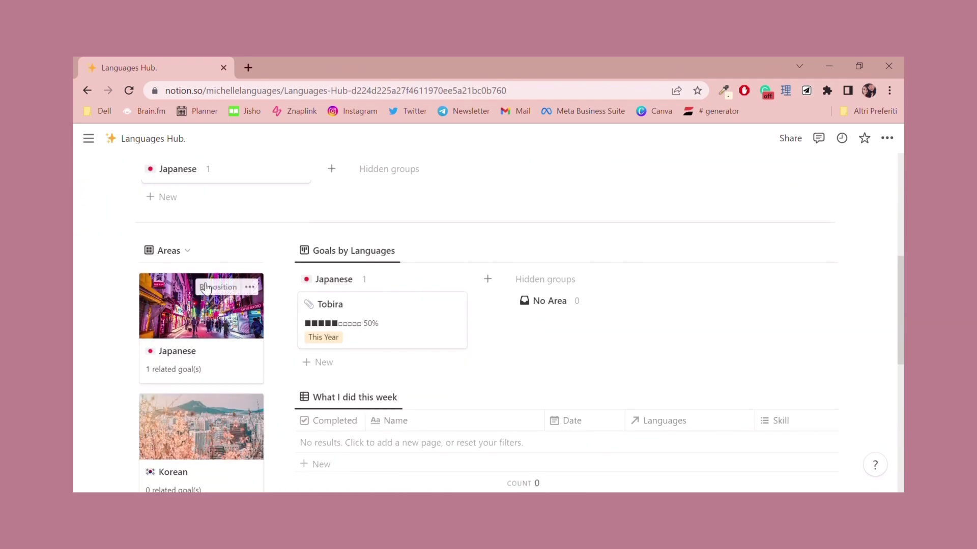
scroll(206, 289, "up", 7)
scroll(202, 286, "down", 3)
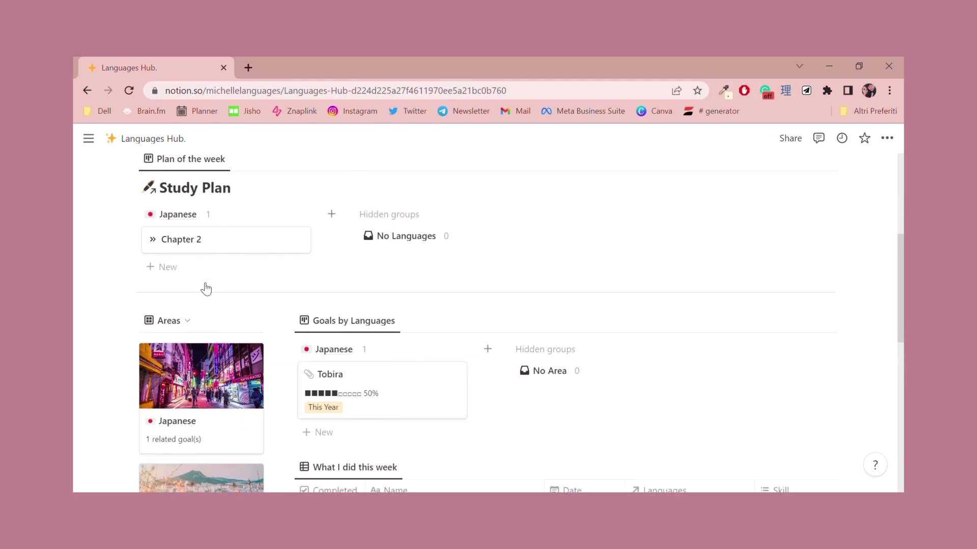
scroll(204, 288, "down", 1)
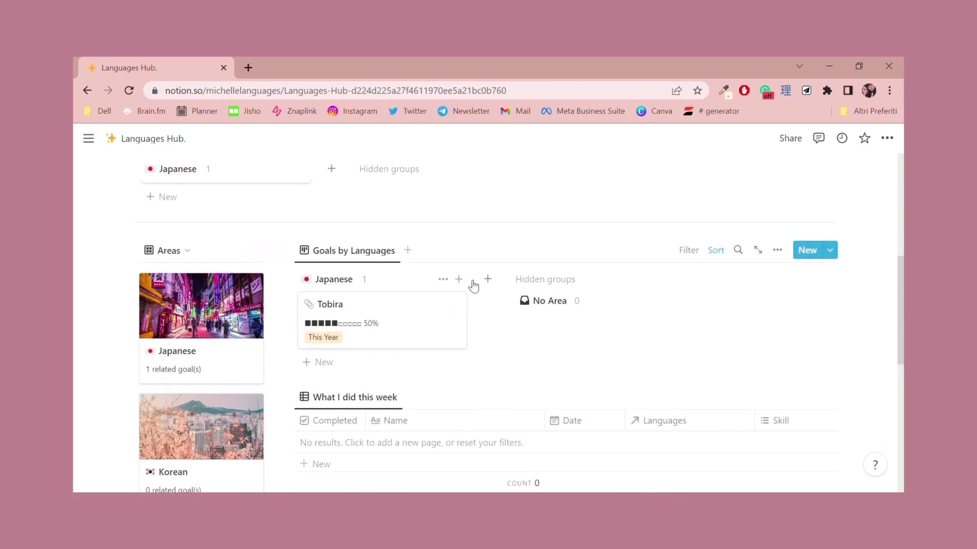
scroll(290, 277, "down", 3)
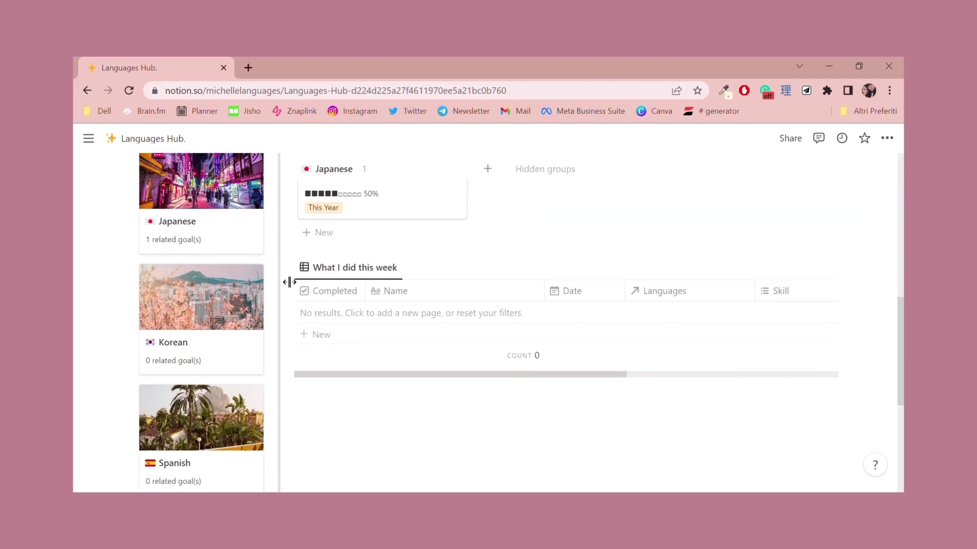
scroll(264, 329, "down", 4)
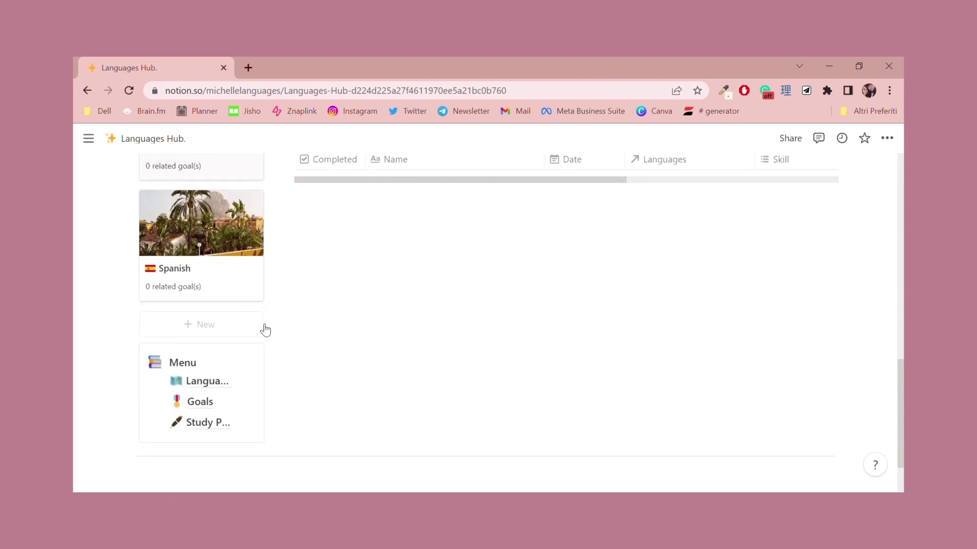
scroll(473, 228, "up", 9)
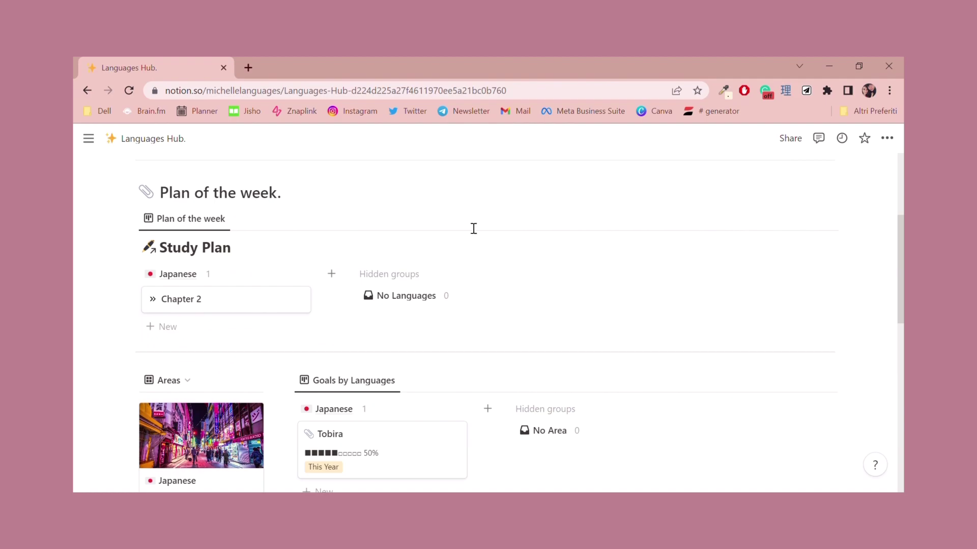
scroll(473, 227, "up", 3)
scroll(473, 228, "up", 2)
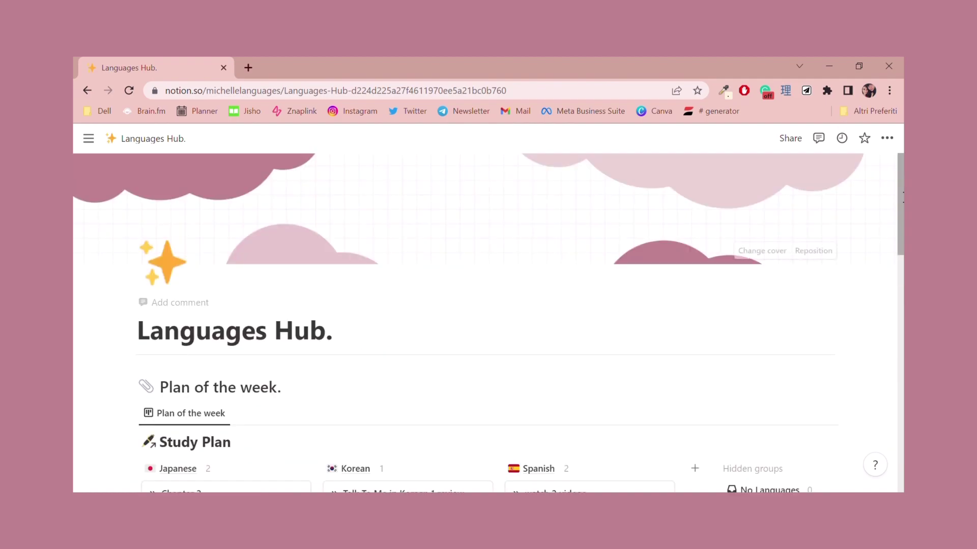
scroll(486, 323, "down", 3)
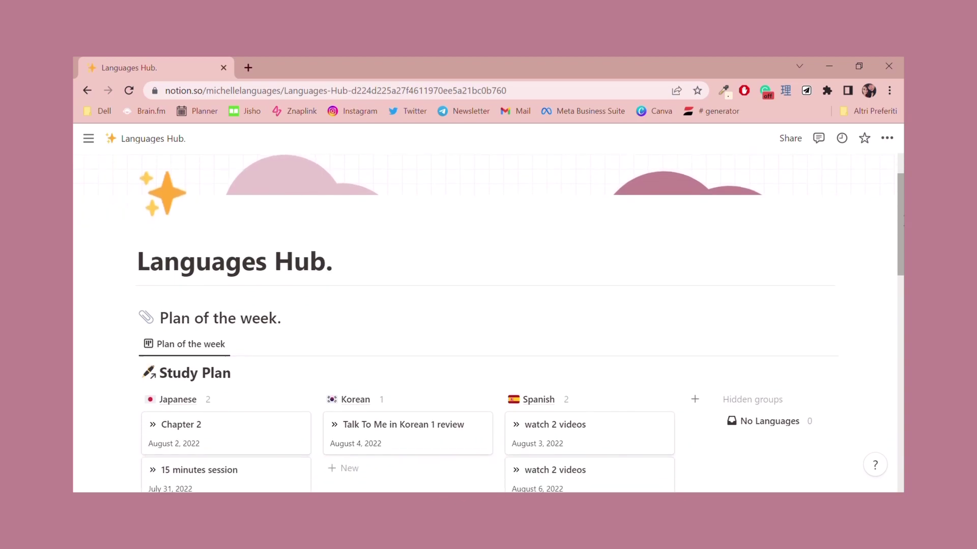
scroll(468, 323, "down", 1)
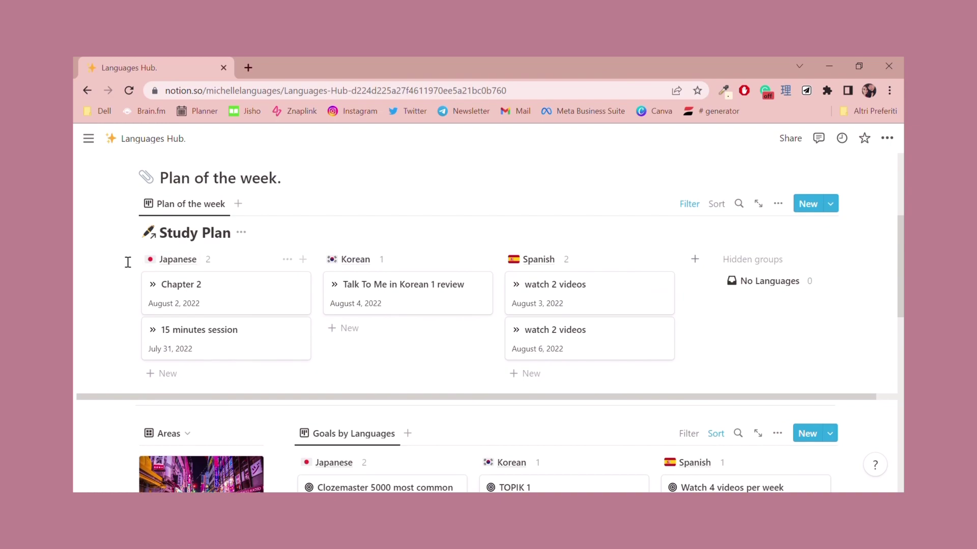
scroll(567, 316, "down", 4)
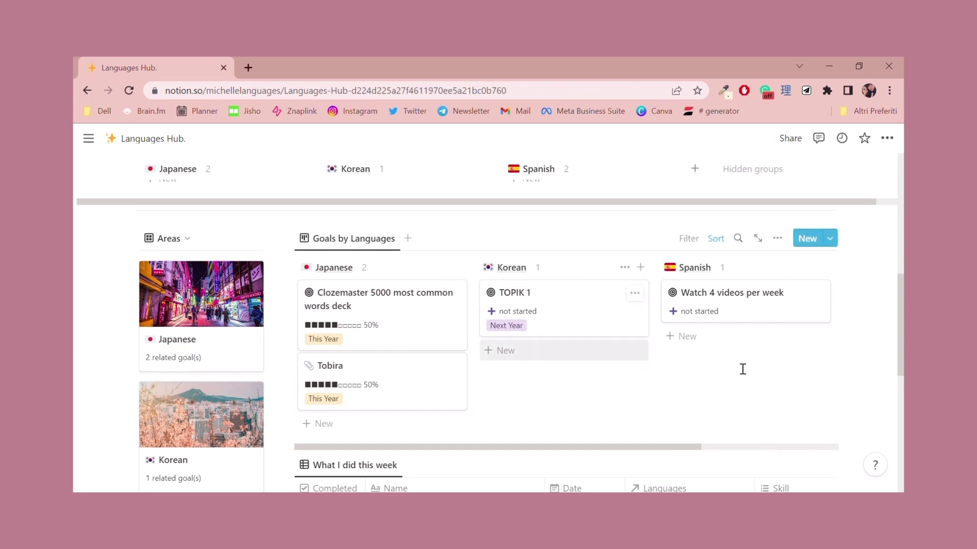
scroll(434, 246, "up", 2)
scroll(434, 246, "up", 1)
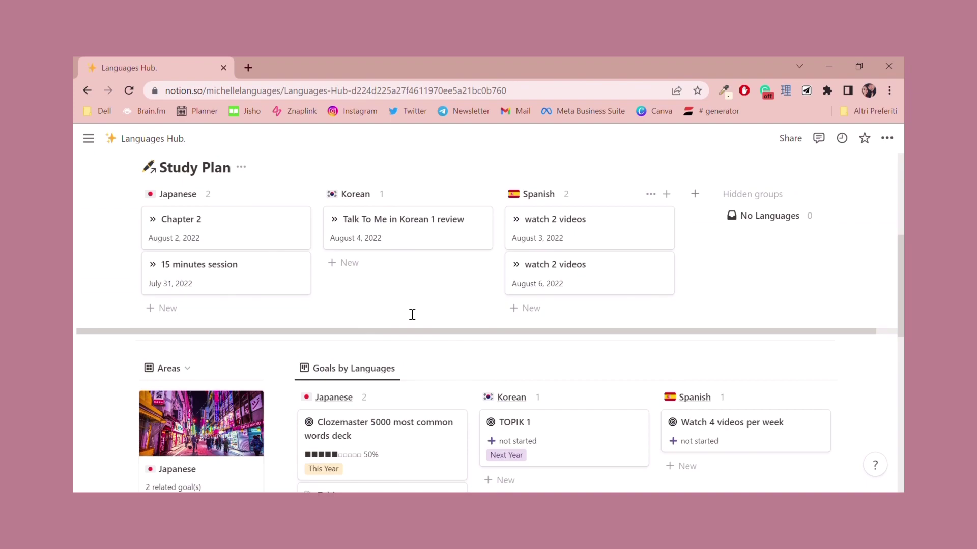
scroll(412, 314, "down", 2)
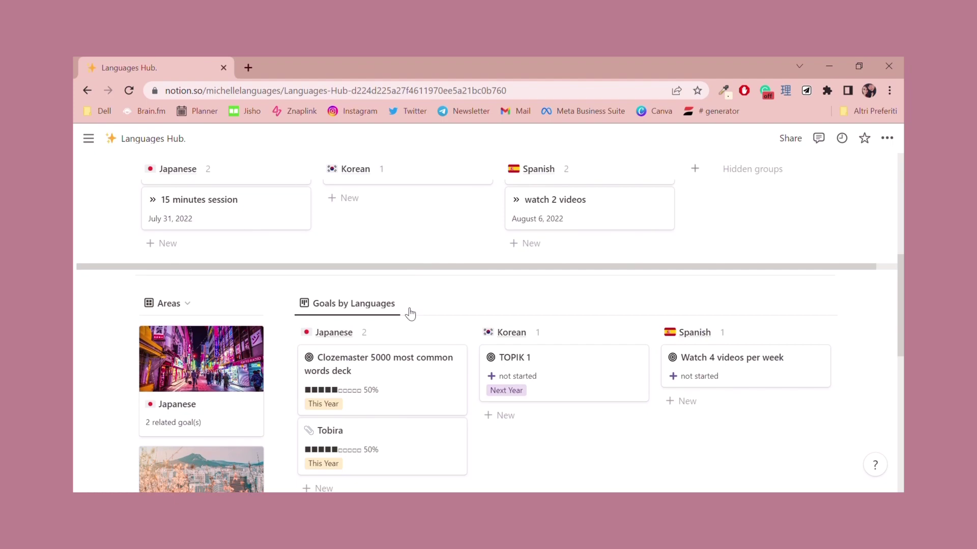
scroll(410, 315, "up", 2)
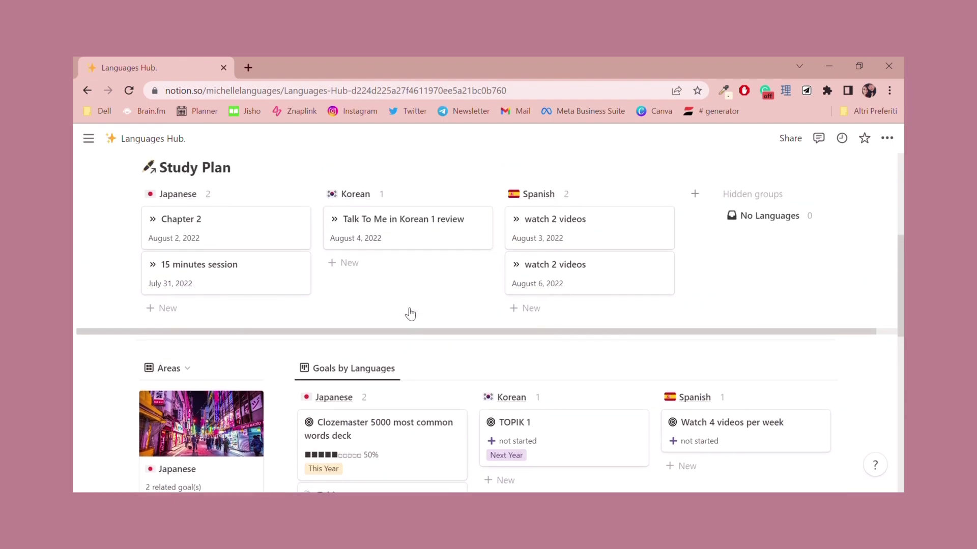
left_click_drag(403, 334, 321, 353)
scroll(407, 336, "up", 2)
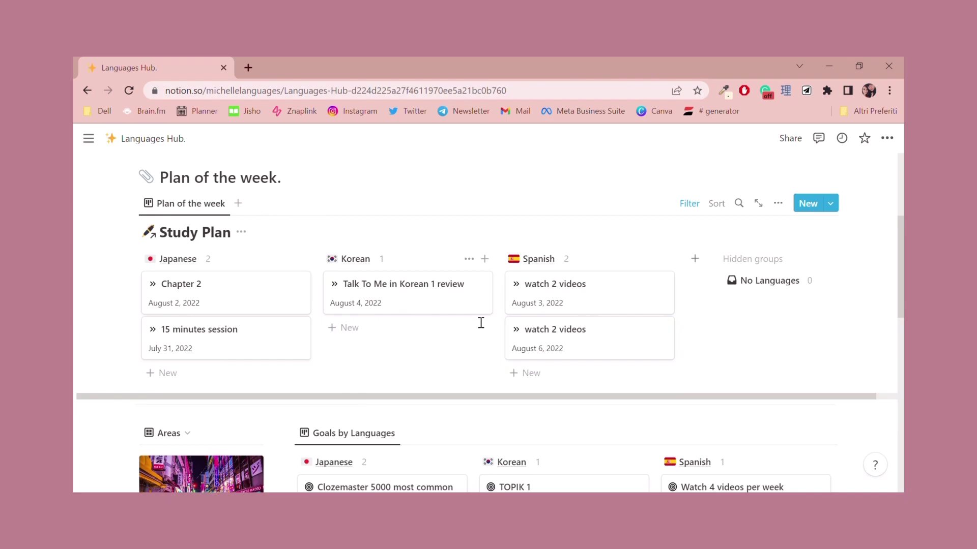
scroll(481, 323, "down", 8)
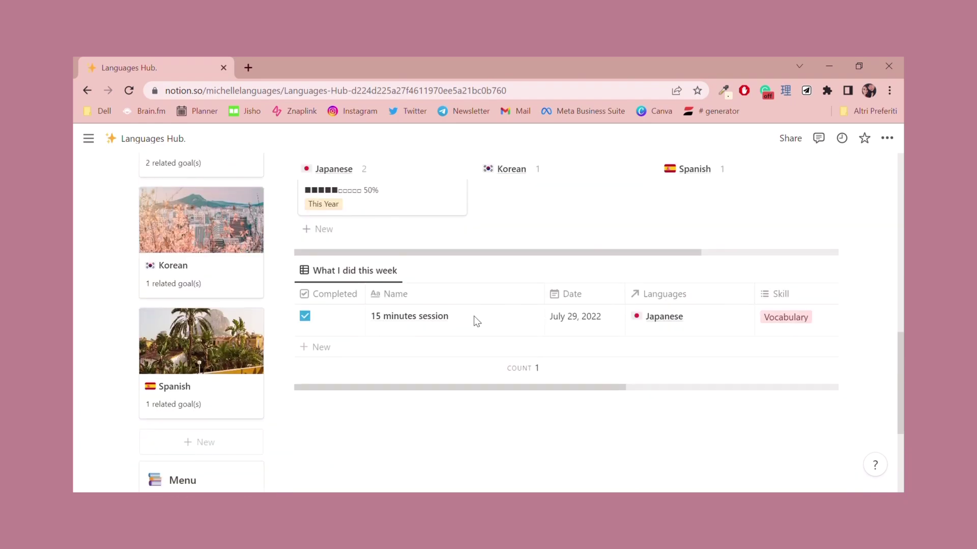
scroll(474, 316, "up", 4)
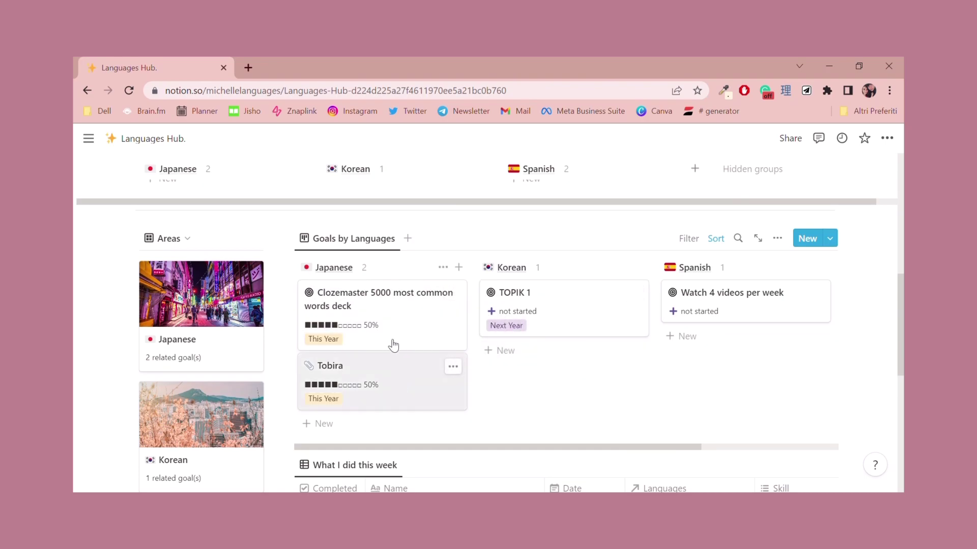
scroll(428, 338, "down", 5)
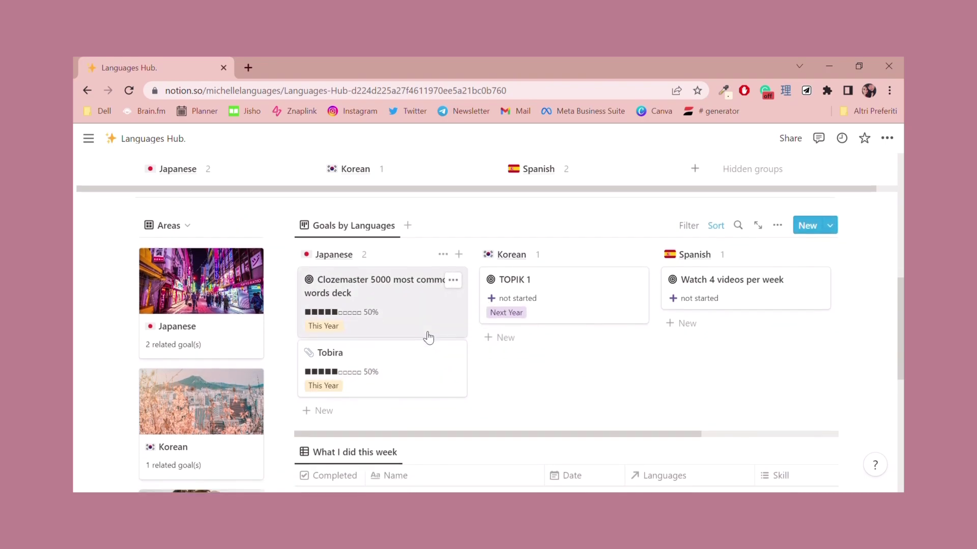
scroll(430, 339, "up", 9)
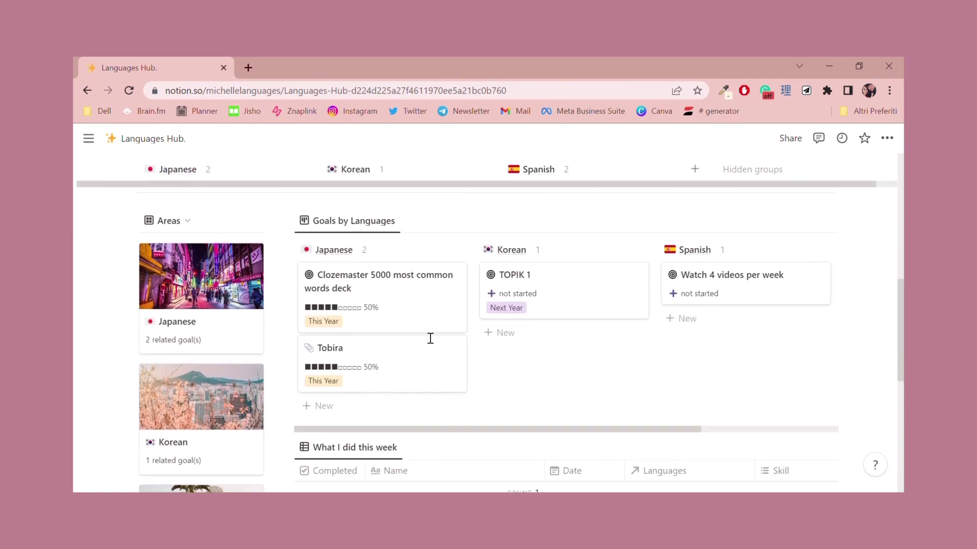
scroll(757, 240, "up", 4)
scroll(780, 218, "up", 1)
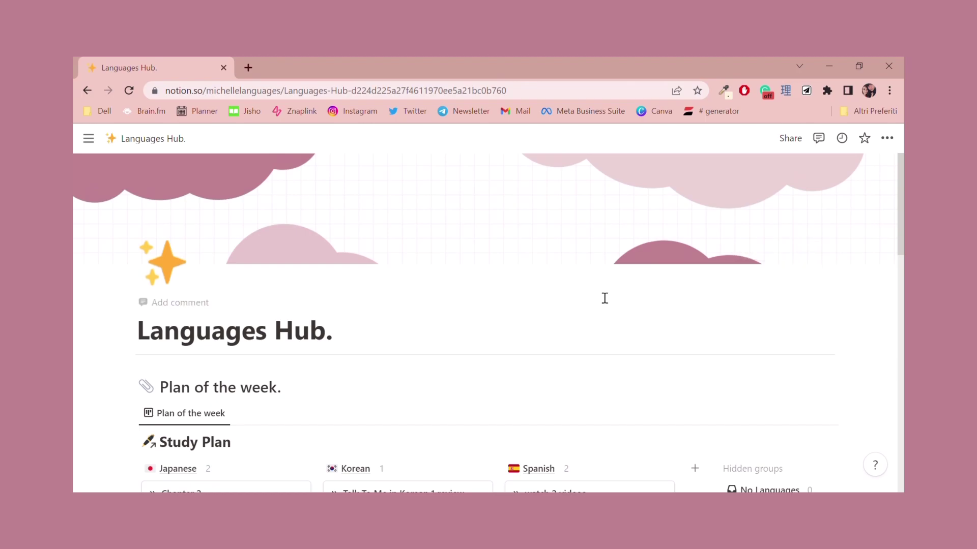
scroll(605, 299, "down", 3)
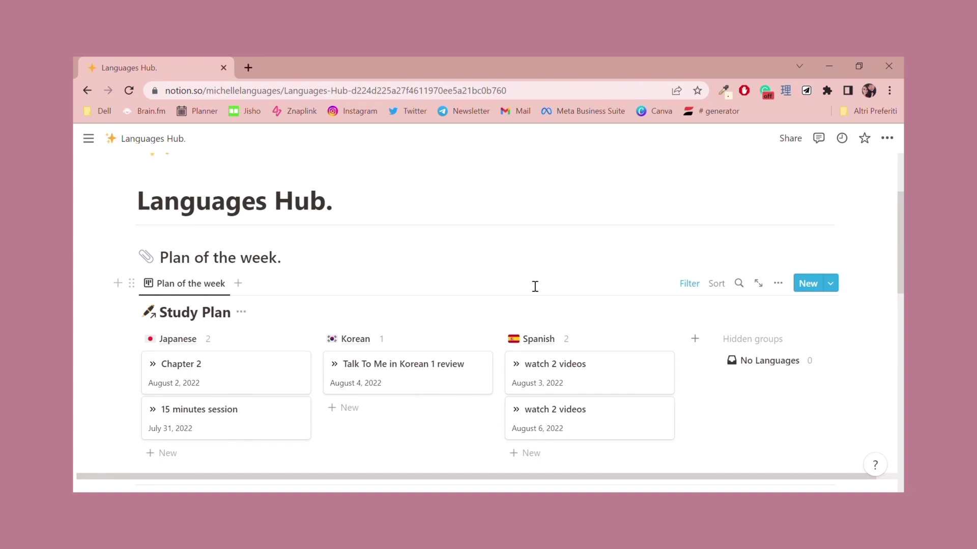
scroll(535, 286, "down", 1)
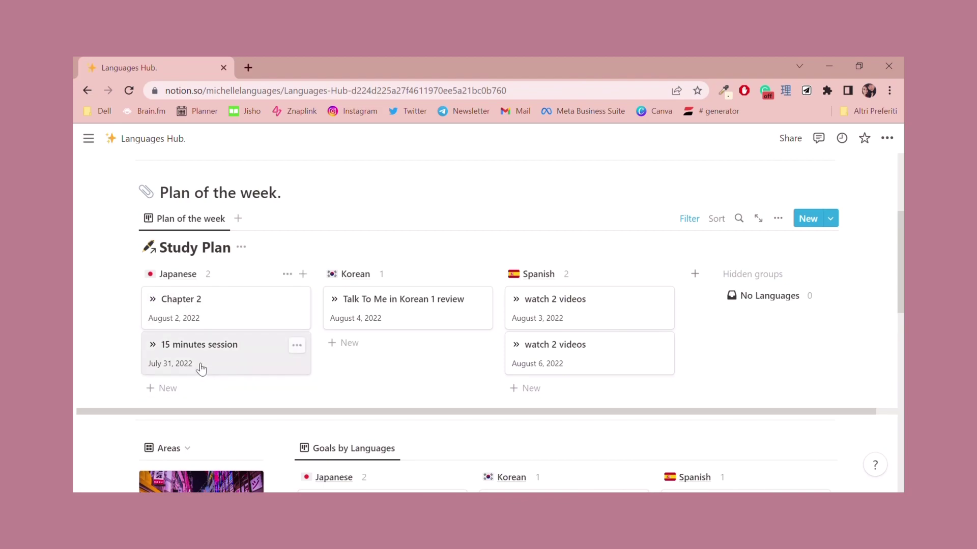
left_click(226, 357)
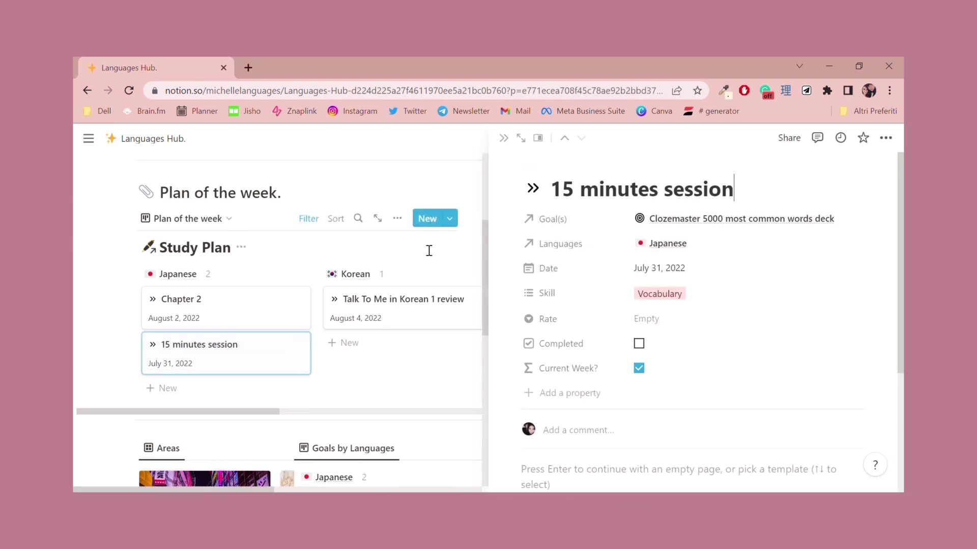
key("Escape")
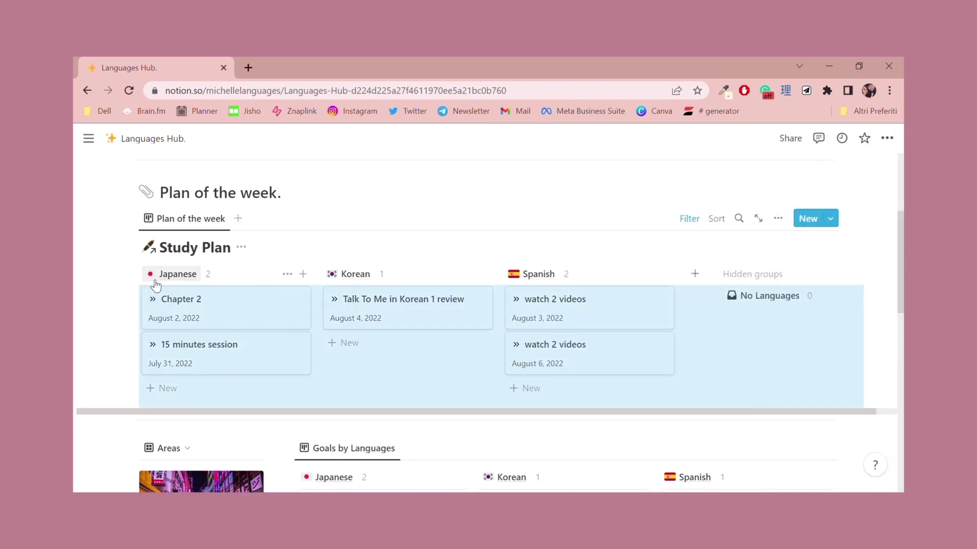
left_click(491, 216)
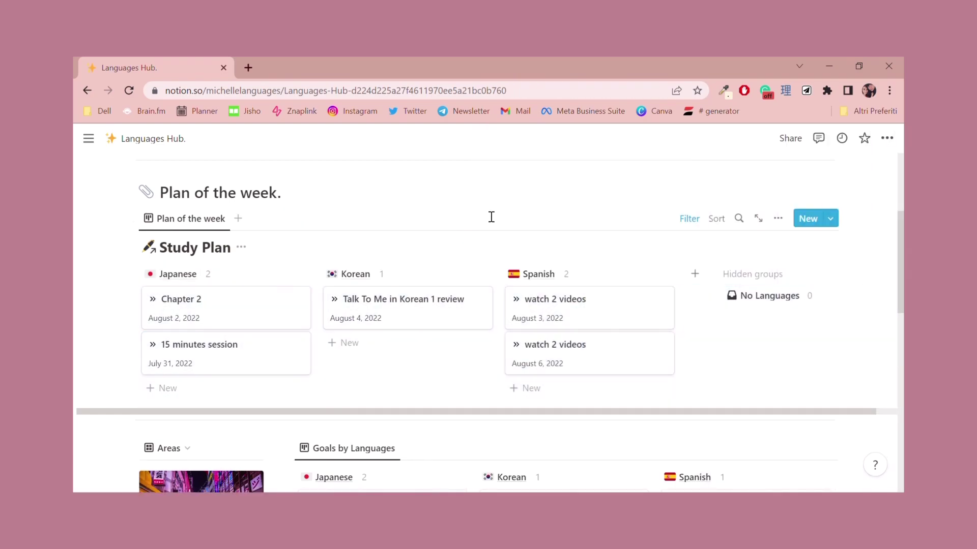
scroll(419, 213, "down", 2)
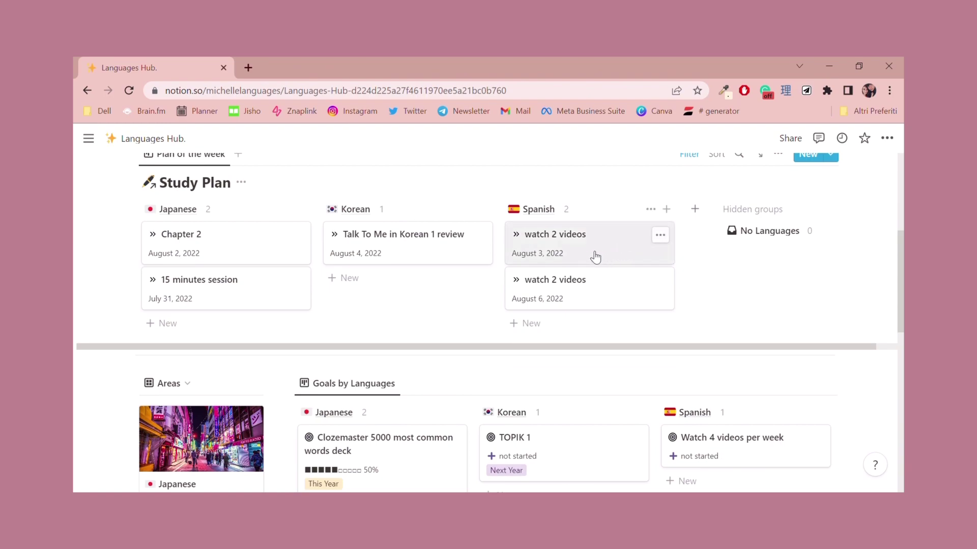
scroll(596, 258, "up", 2)
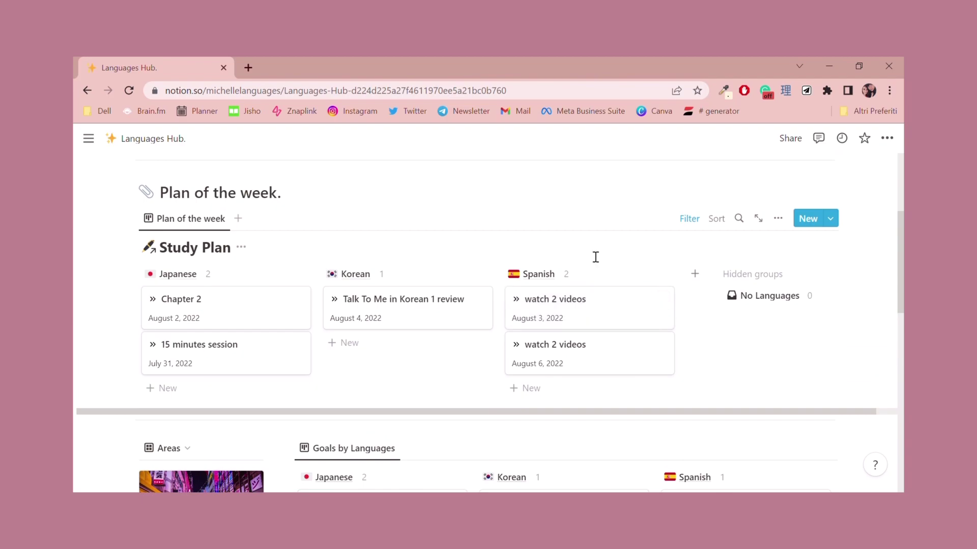
scroll(595, 257, "up", 4)
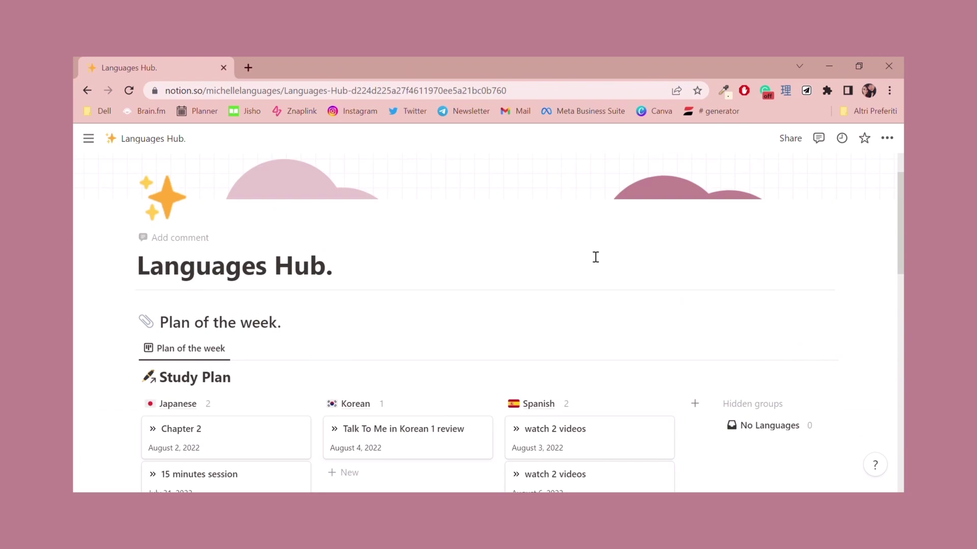
scroll(595, 257, "down", 3)
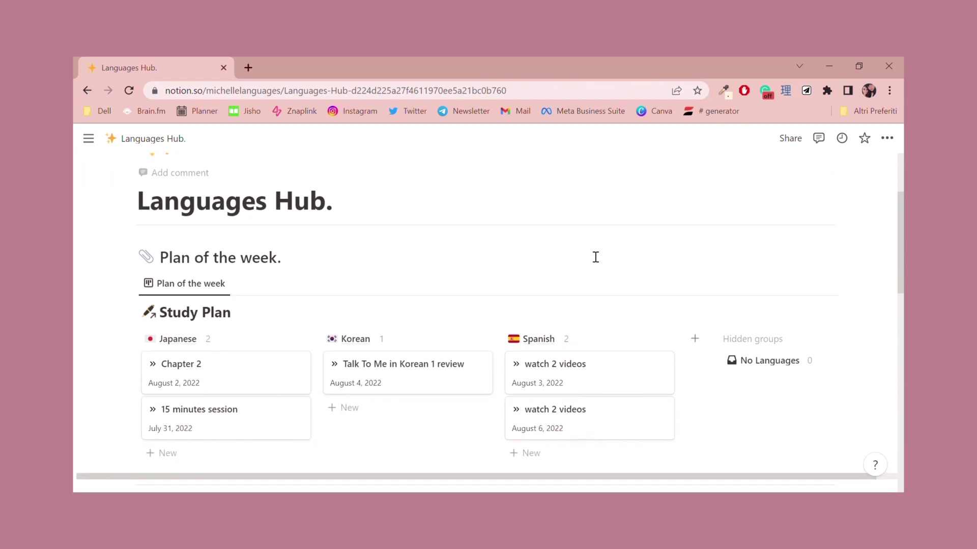
scroll(595, 257, "down", 4)
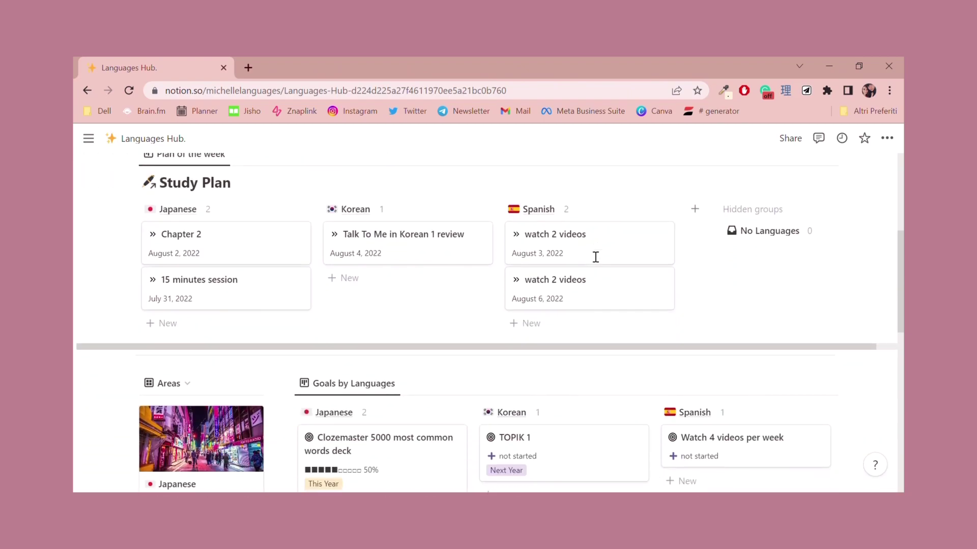
scroll(594, 256, "down", 3)
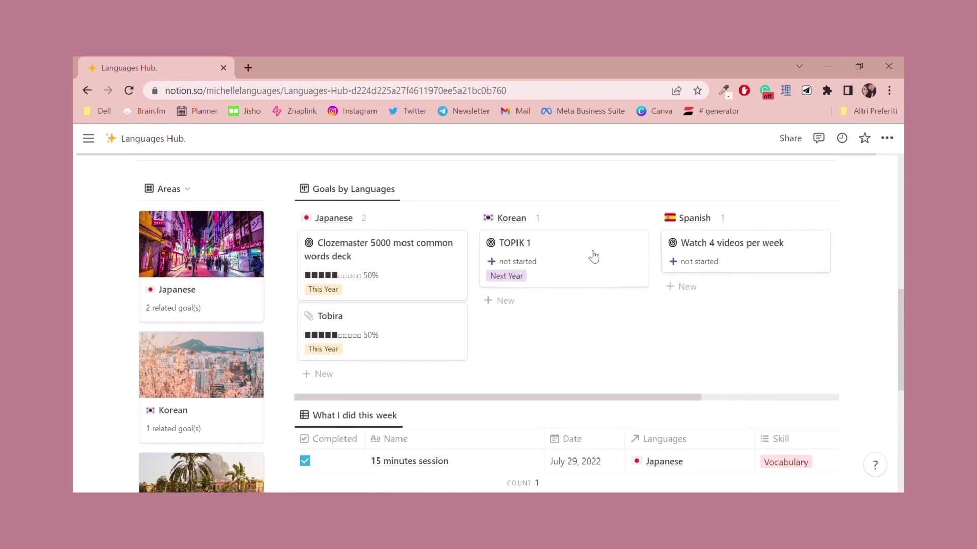
scroll(594, 257, "down", 1)
scroll(595, 256, "up", 1)
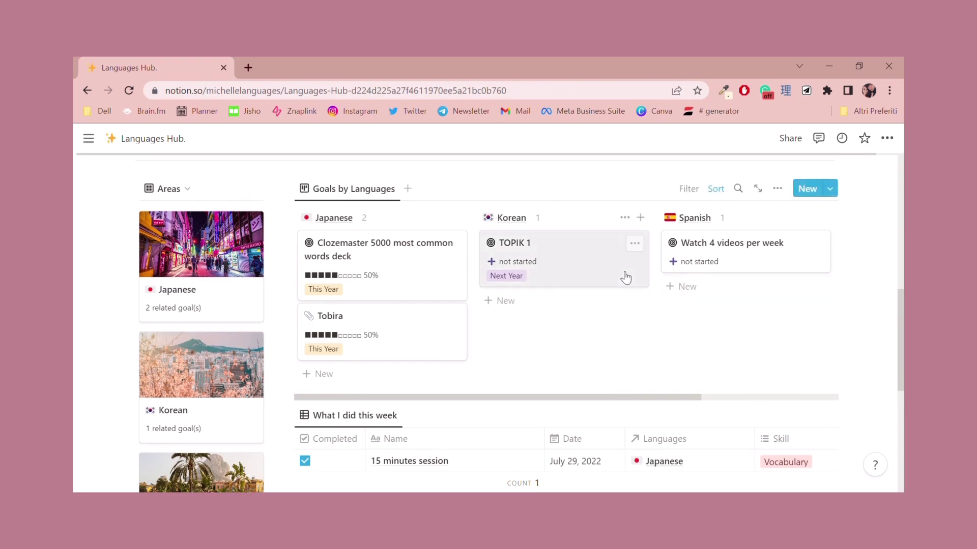
scroll(626, 278, "down", 3)
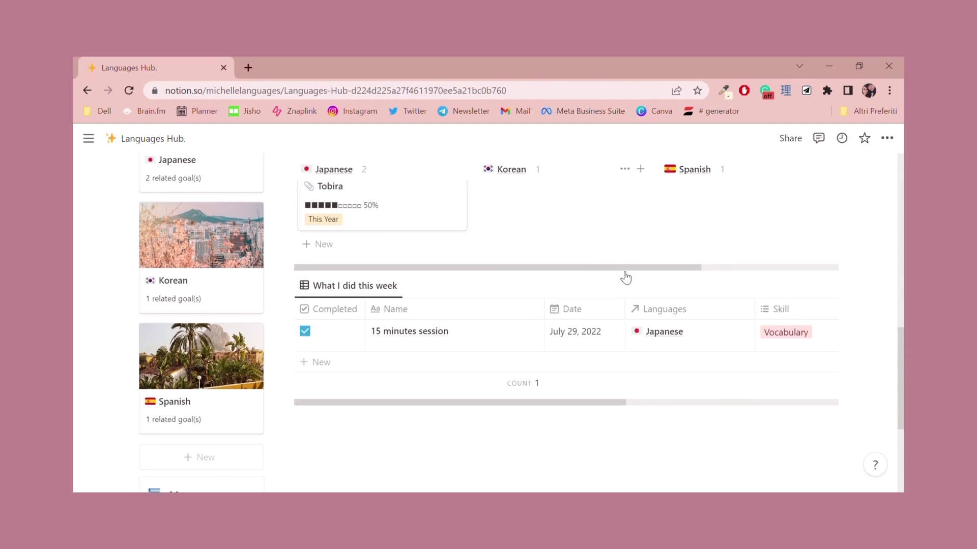
scroll(627, 278, "down", 2)
scroll(627, 278, "up", 15)
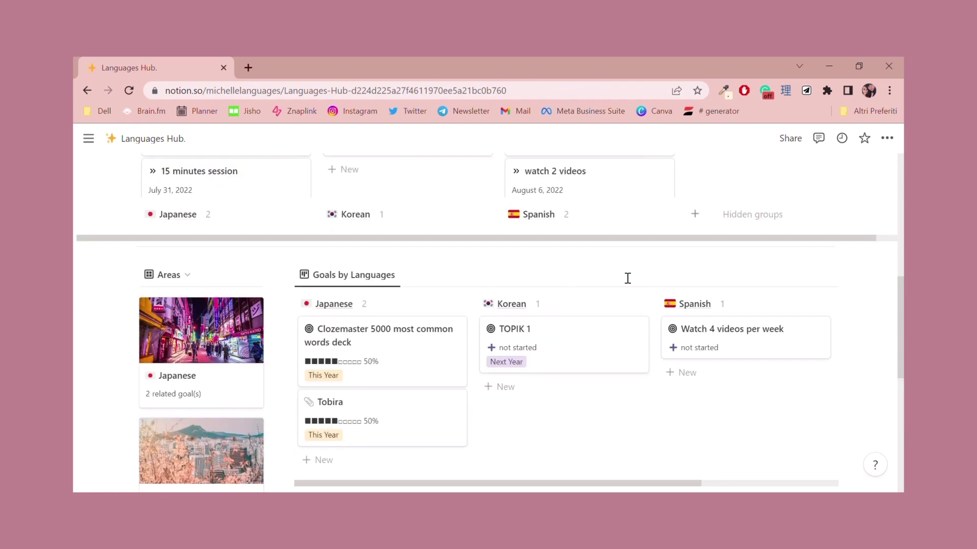